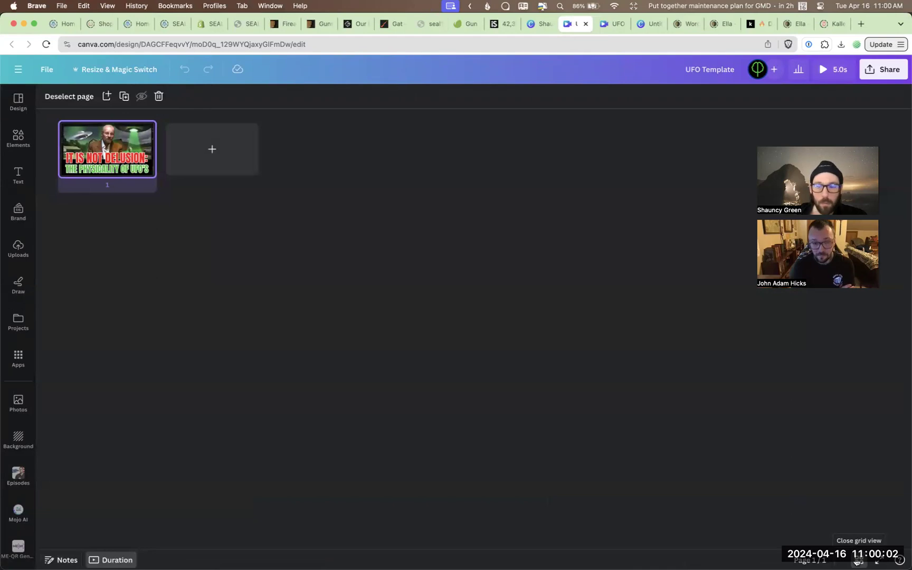
Leave the grid view of the UFO Template design and collapse the page timeline below the canvas.
left_click(856, 560)
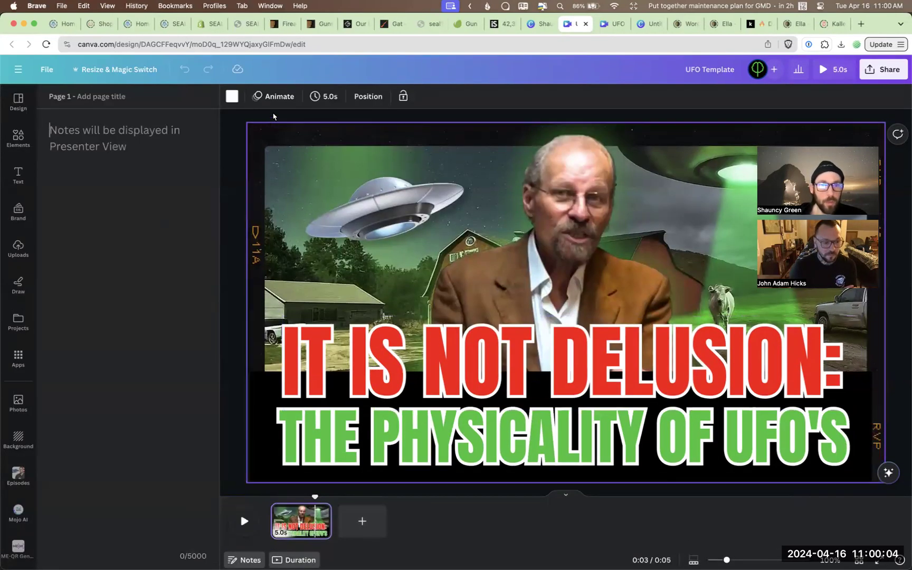
left_click(305, 174)
left_click(362, 127)
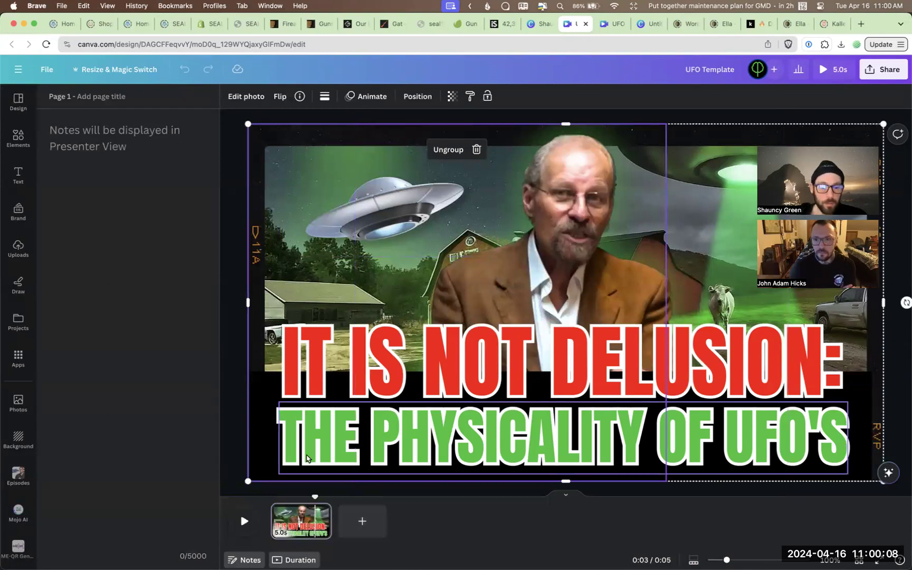
right_click(305, 527)
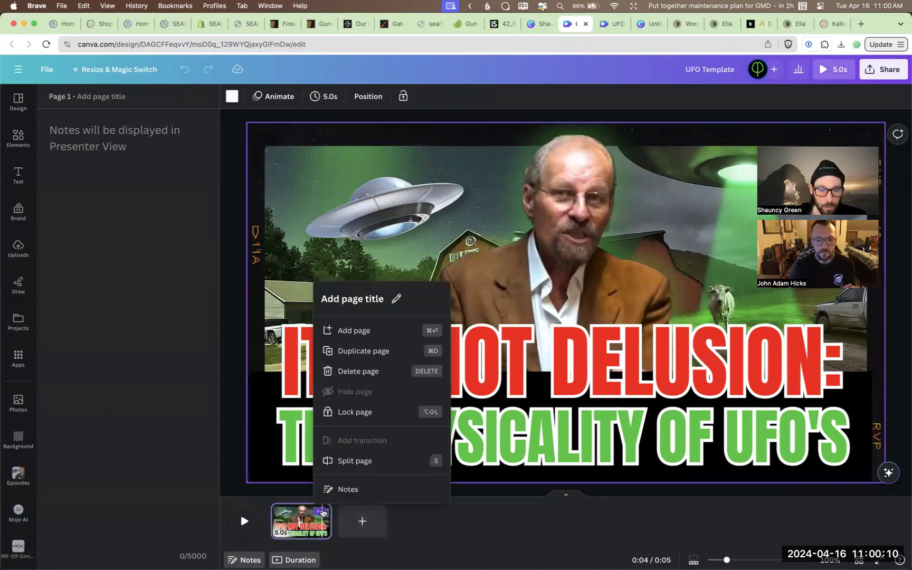
left_click(295, 533)
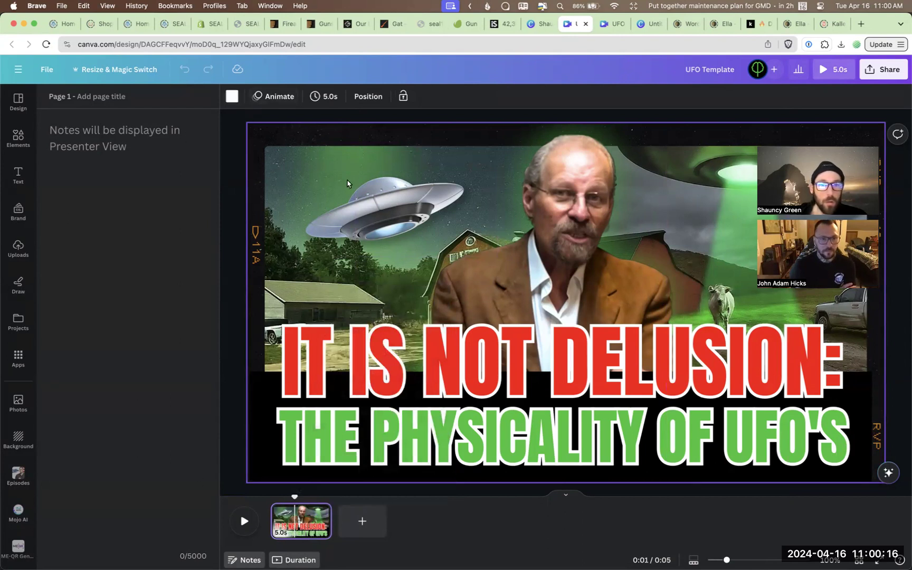
left_click(347, 183)
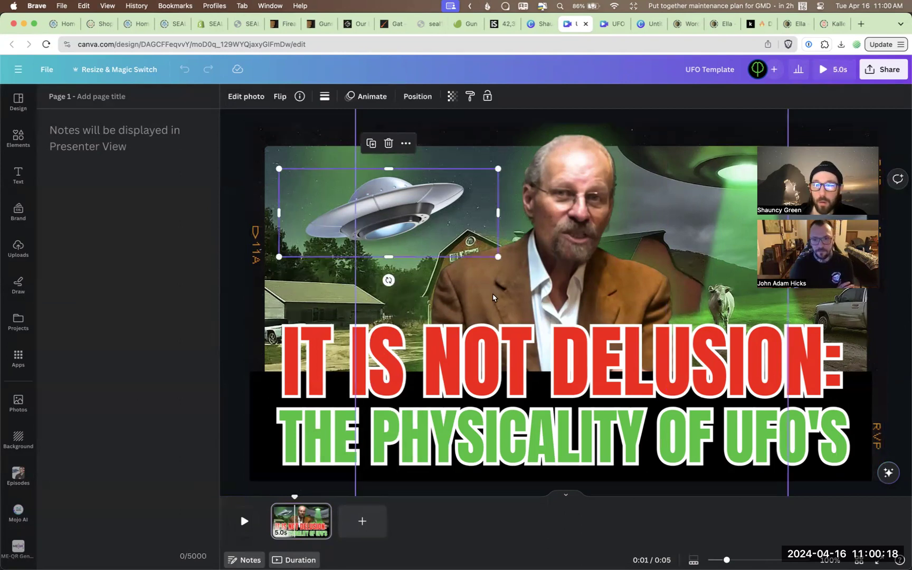
left_click(567, 498)
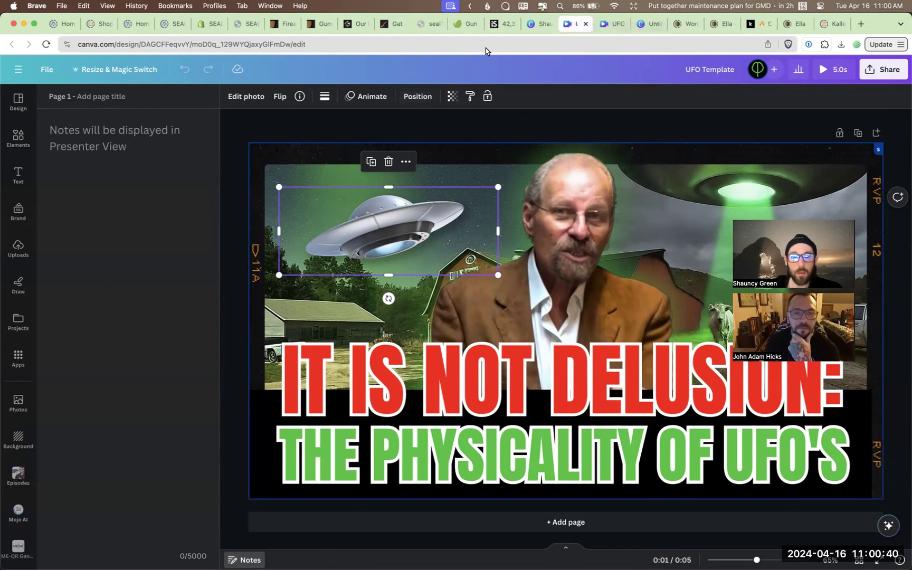
Search the web in a new tab for "where is the layers panel canva?".
key("super+t")
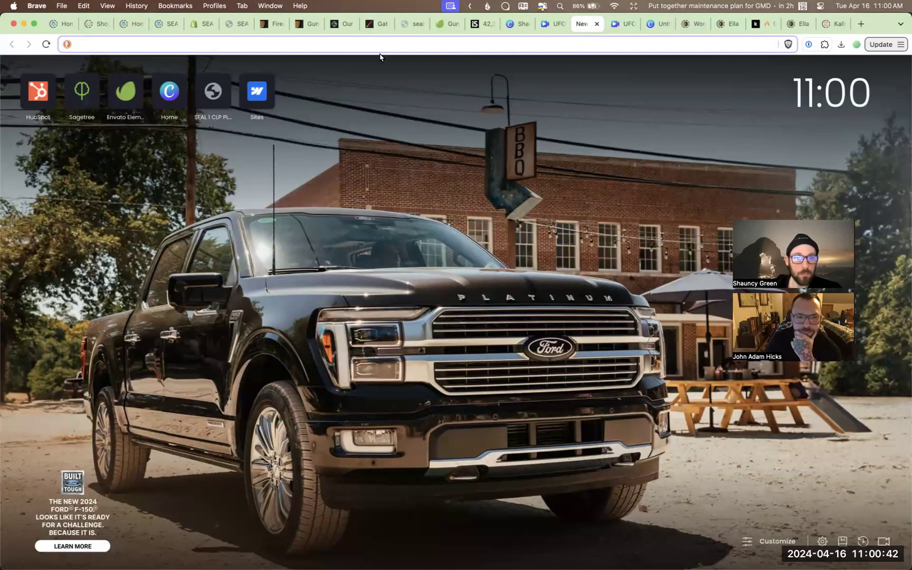
type("where is the")
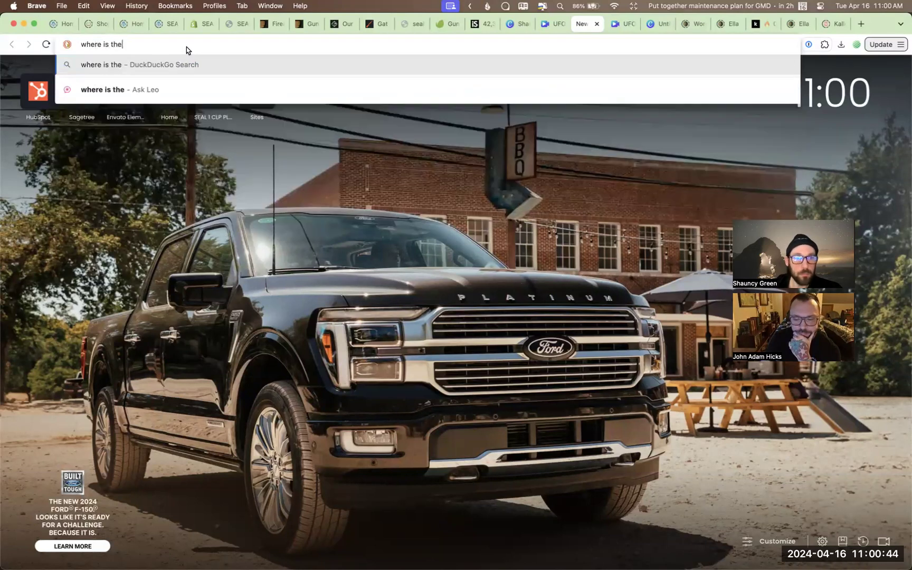
type(" layers p")
key("BackSpace")
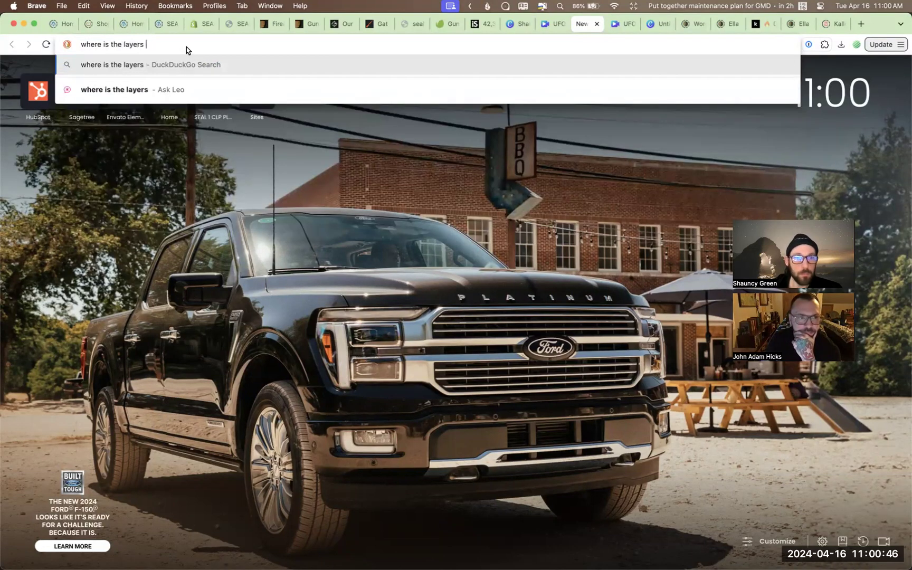
type("panel canva?")
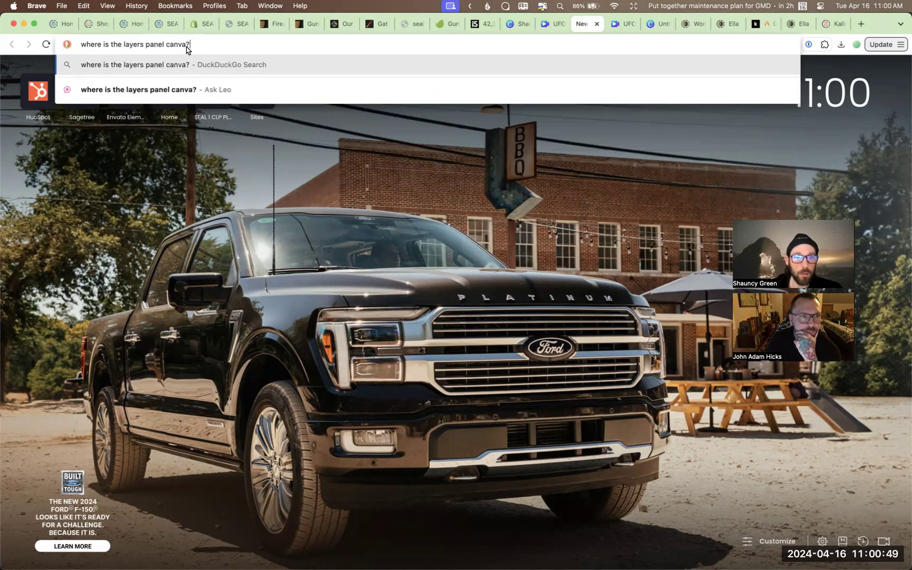
key("Return")
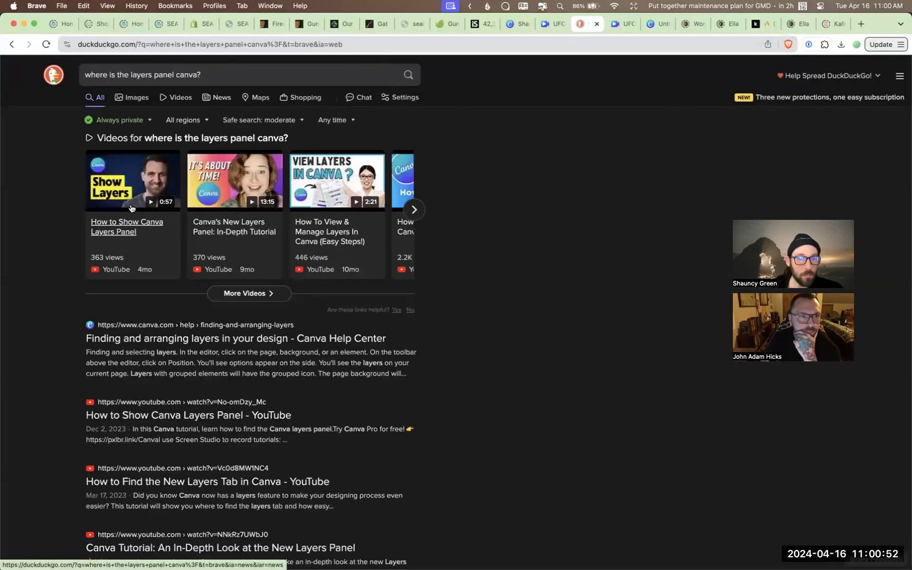
Watch the opening of the video "How to Show Canva Layers Panel" with its sound on, then pause it.
left_click(136, 224)
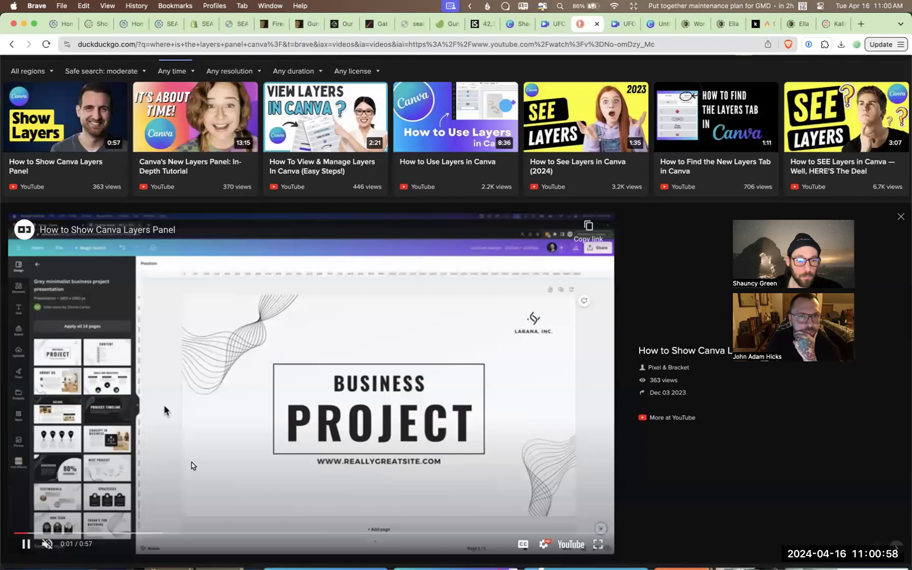
left_click(46, 544)
key("XF86AudioRaiseVolume")
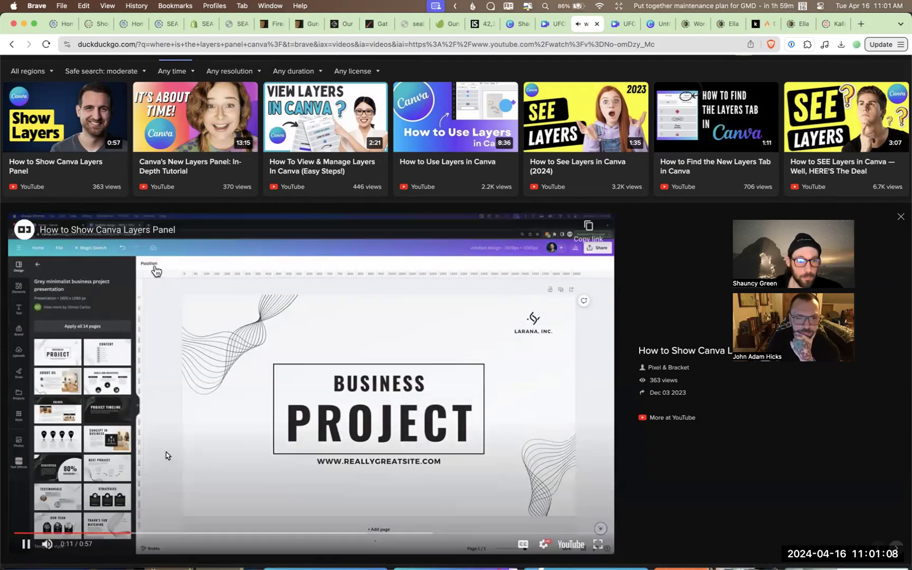
left_click(166, 456)
Return to the UFO Template design and examine its layer list, comparing the black bar's overlapping layers with all layers.
key("ctrl+shift+Tab")
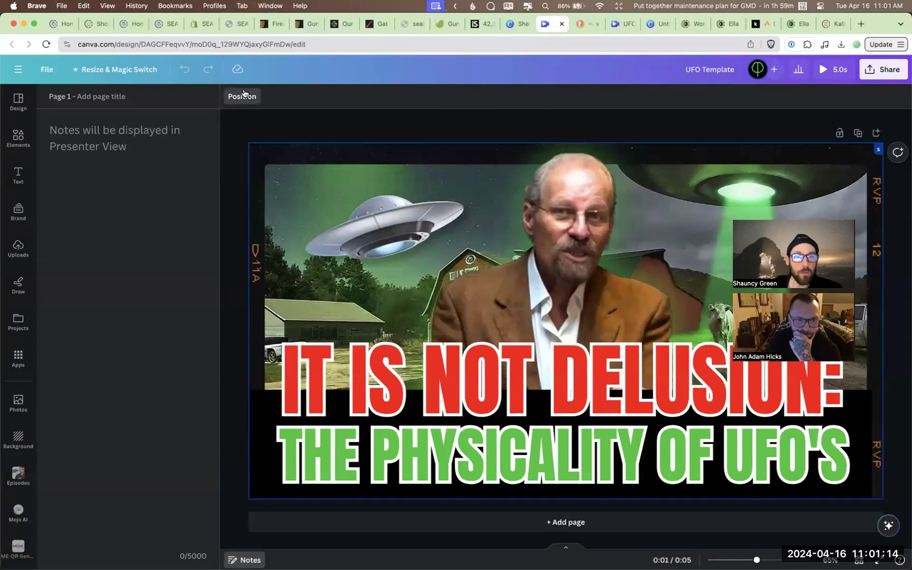
left_click(232, 98)
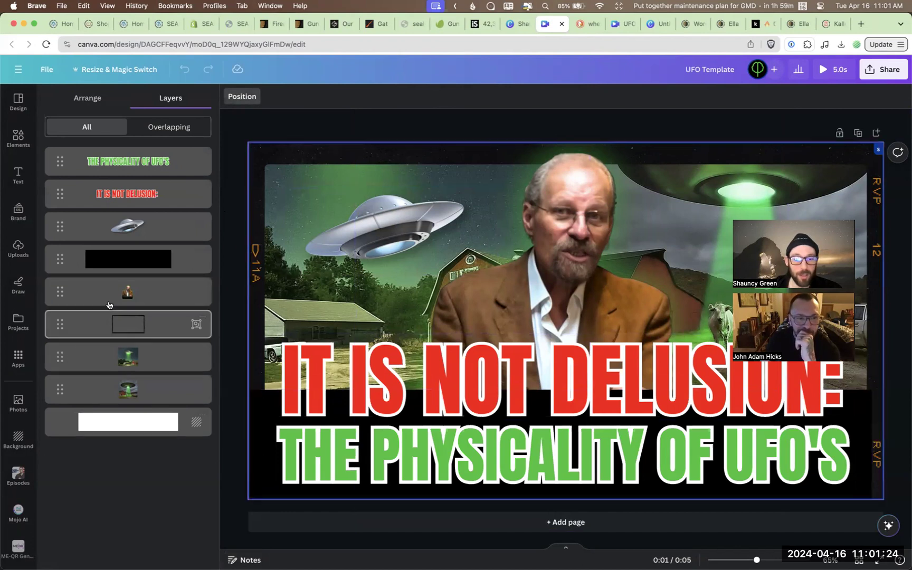
left_click(106, 259)
left_click(164, 132)
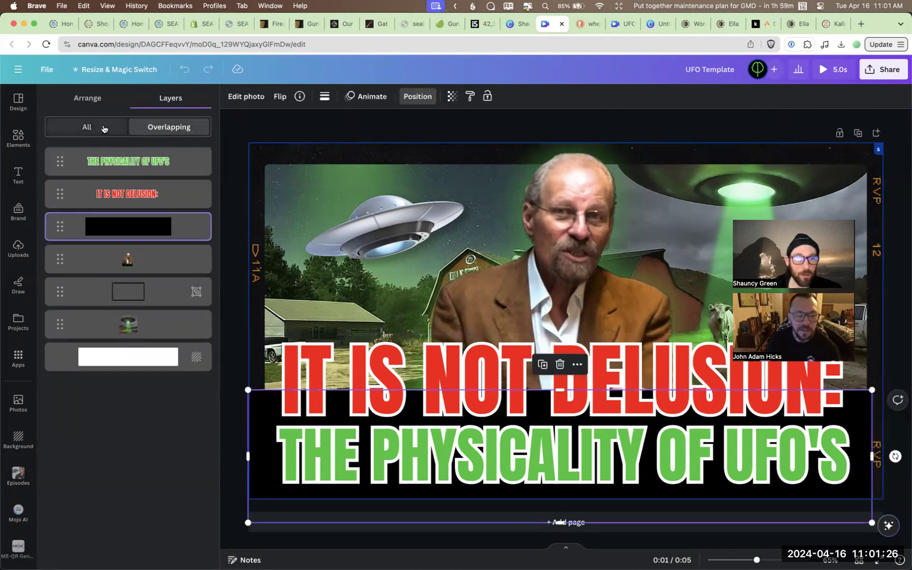
left_click(102, 127)
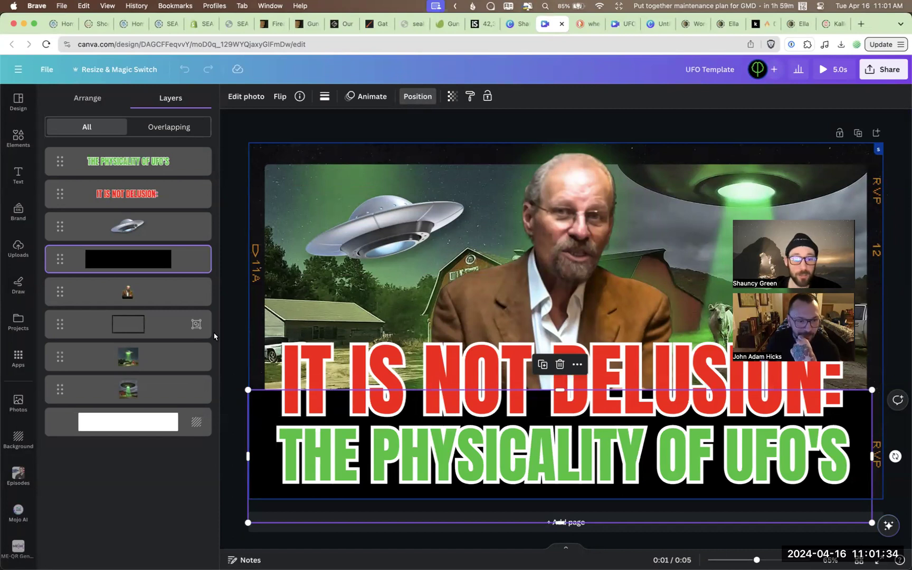
left_click(228, 205)
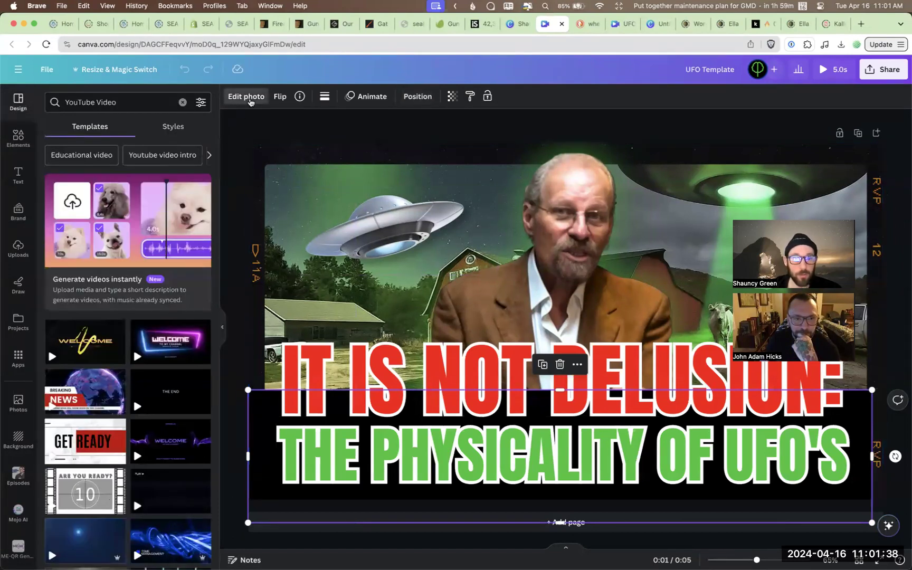
left_click(246, 97)
left_click(234, 131)
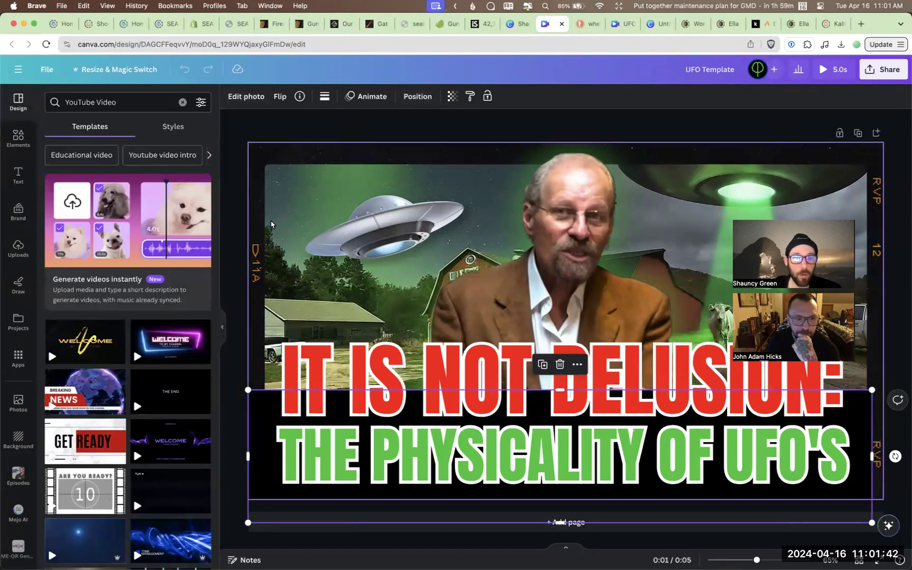
left_click(289, 119)
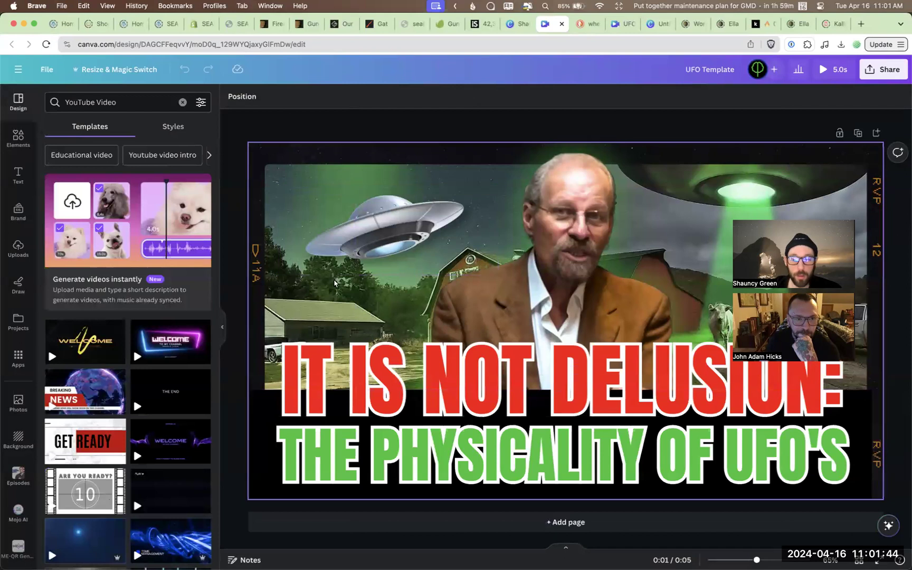
left_click(240, 100)
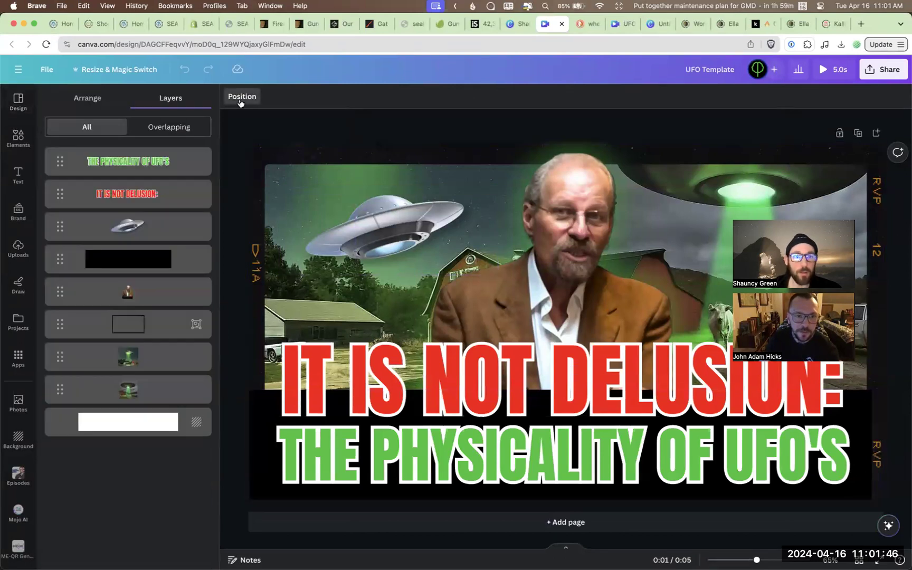
left_click(87, 98)
left_click(264, 126)
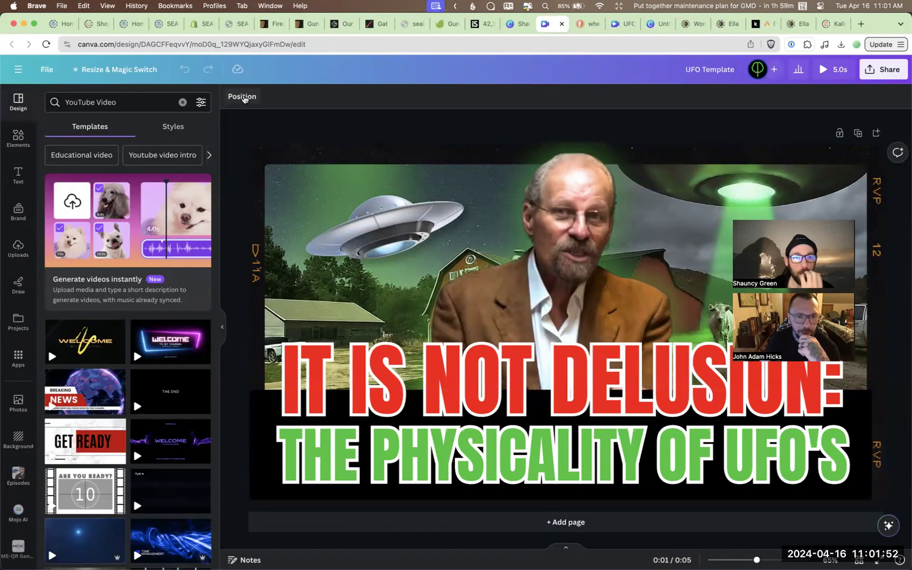
left_click(296, 171)
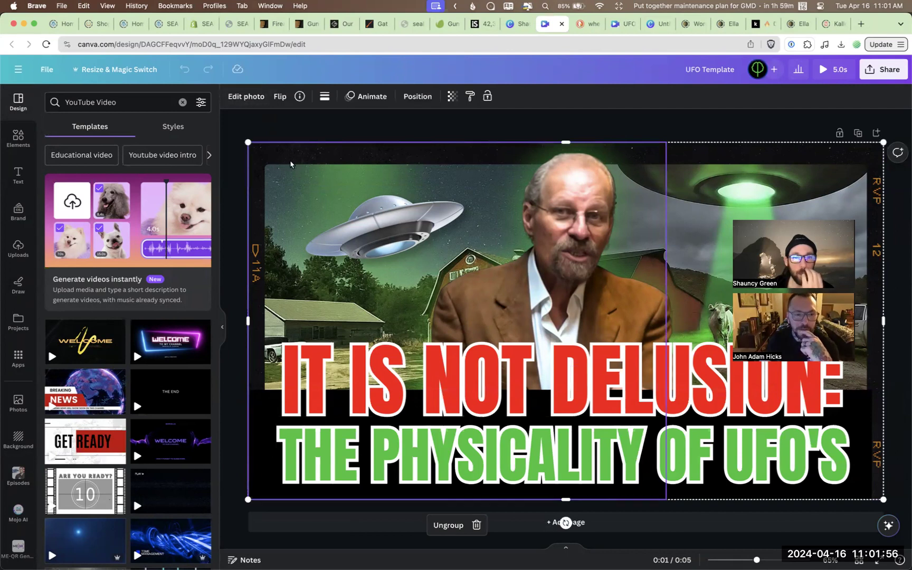
left_click(229, 128)
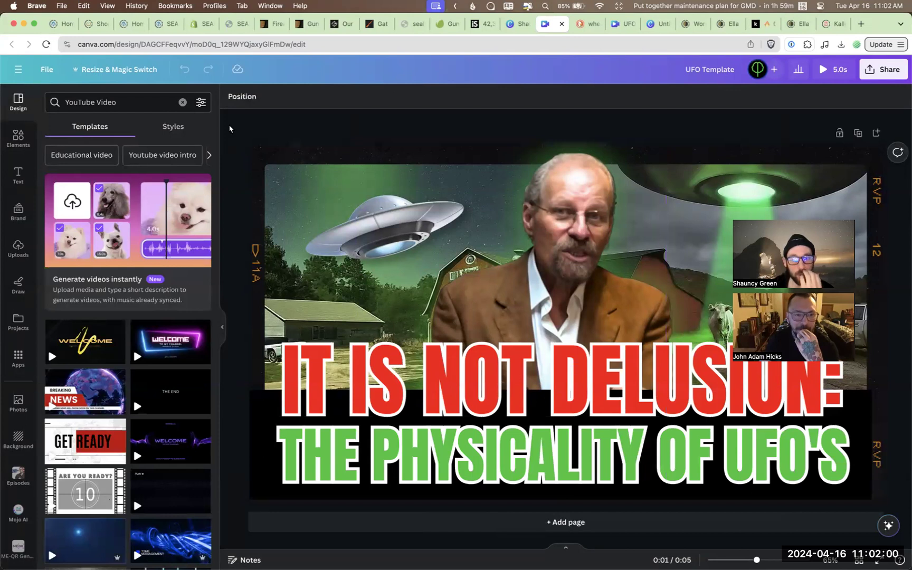
Examine the Arrange and Layers views and the layer-order options of the silver flying saucer image.
left_click(241, 96)
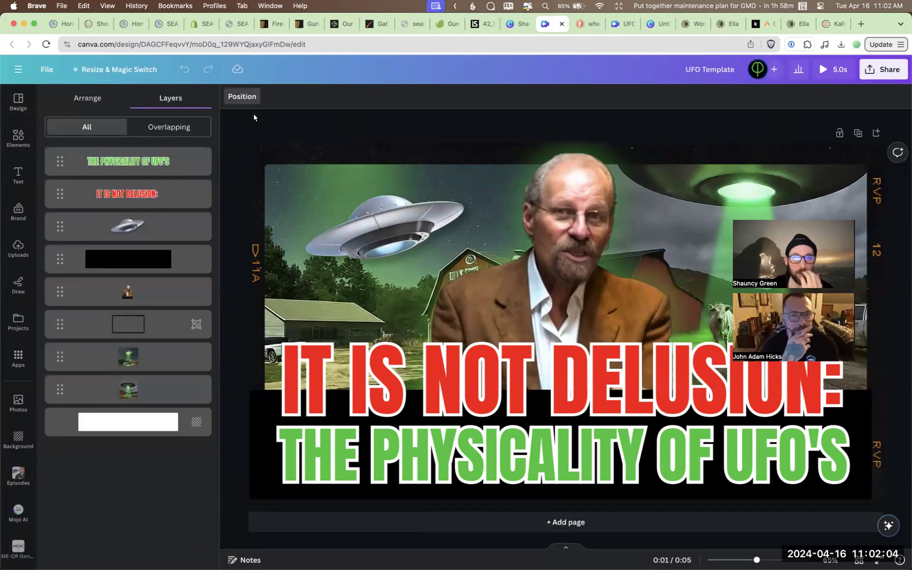
left_click(92, 99)
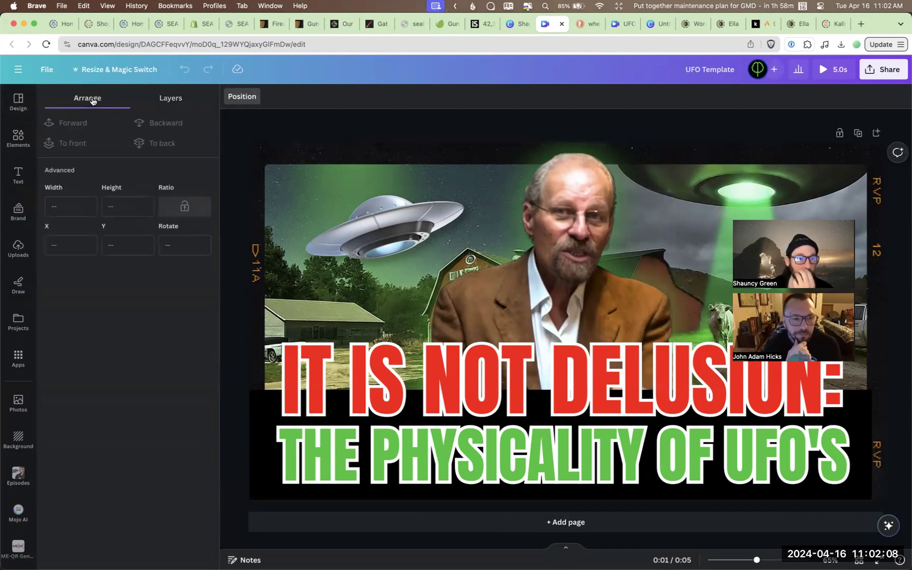
left_click(173, 102)
left_click(398, 246)
right_click(398, 246)
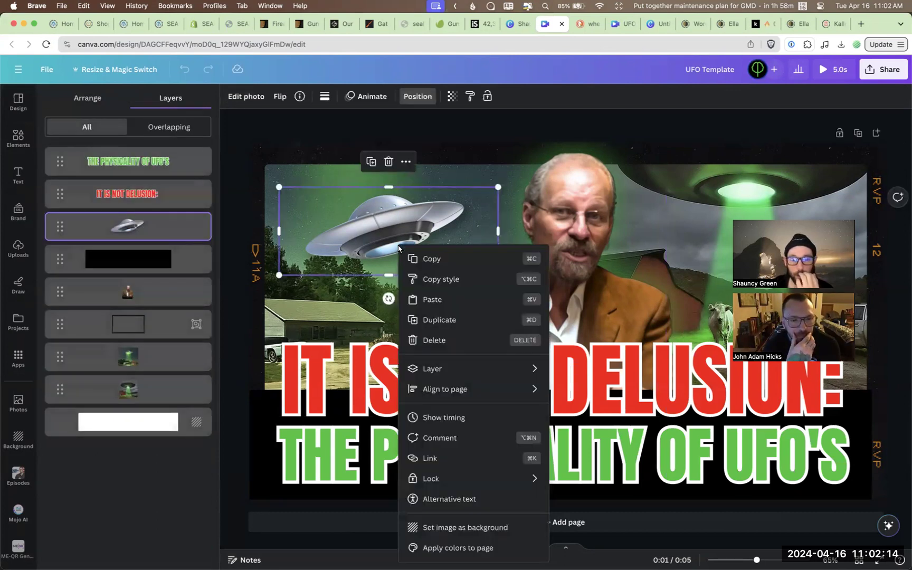
mouse_move(461, 377)
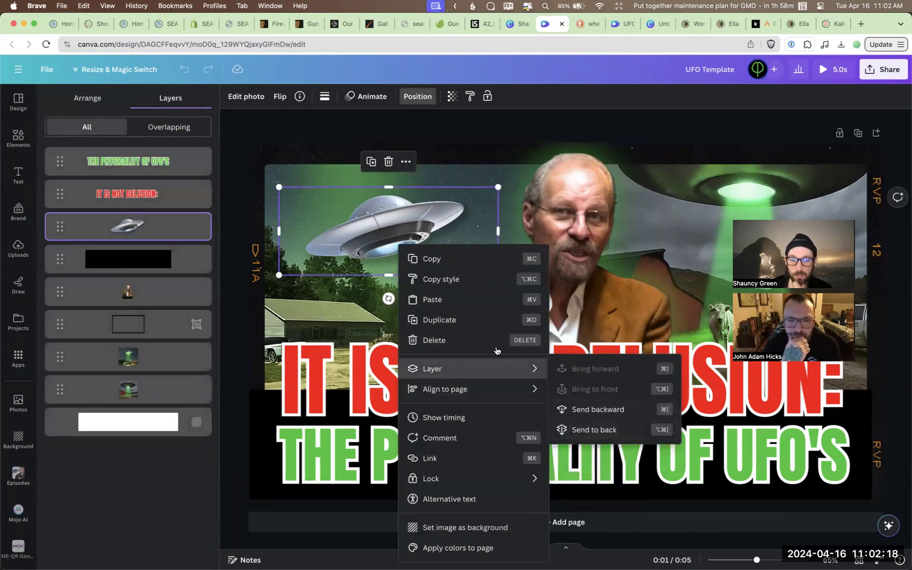
left_click(232, 387)
left_click(232, 386)
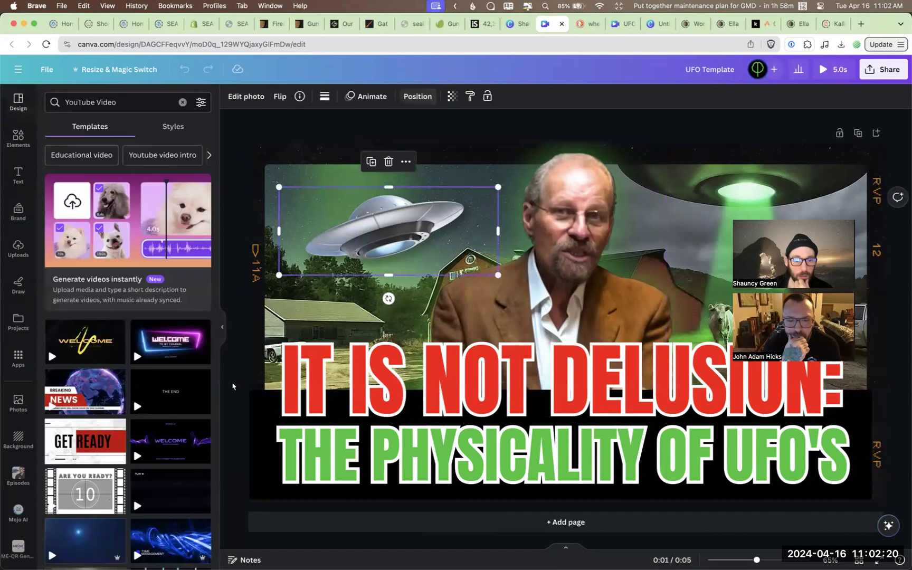
left_click(233, 387)
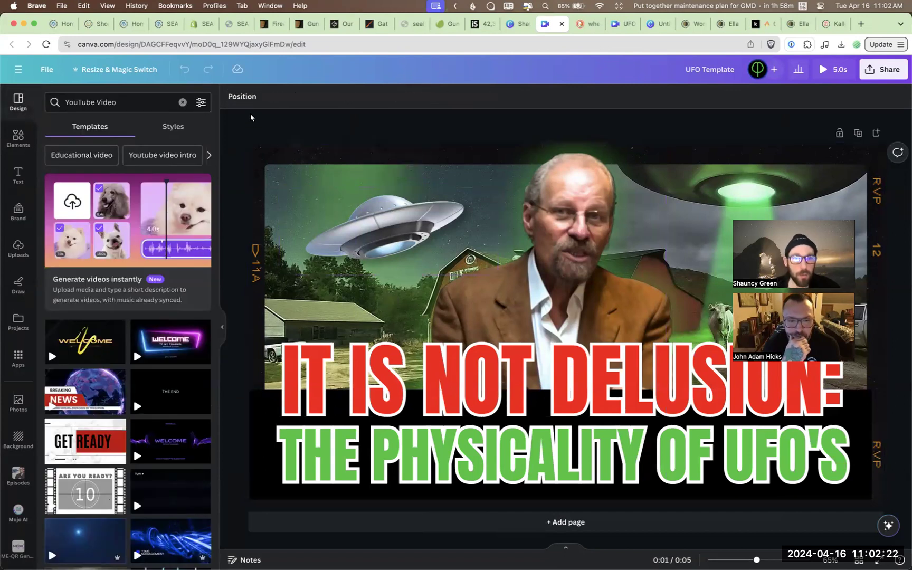
Show the page's layer list again and add a blank second page below the thumbnail.
left_click(242, 97)
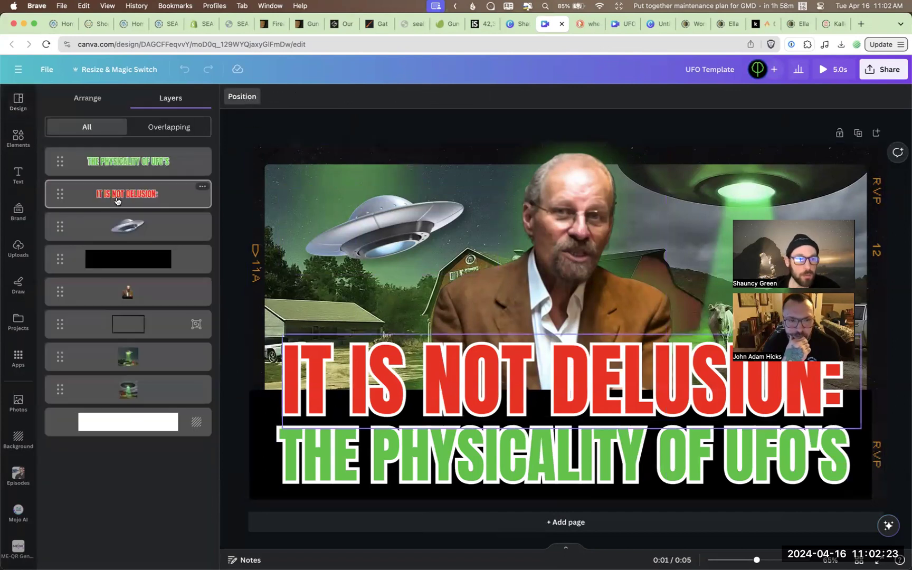
left_click(200, 188)
left_click(200, 189)
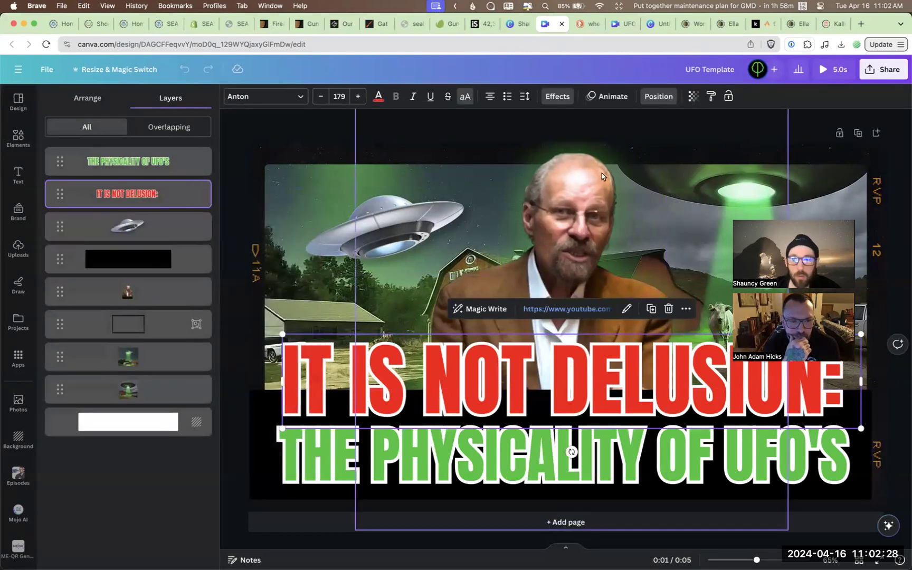
left_click(586, 522)
scroll(343, 188, "up", 10)
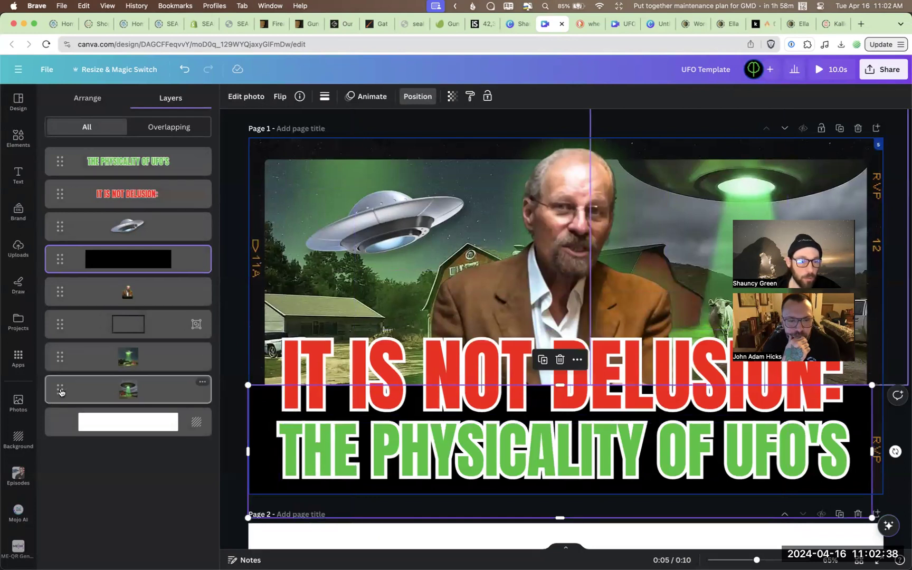
Copy the photo layer of the UFO with the green beam from page 1's layer list.
left_click(202, 383)
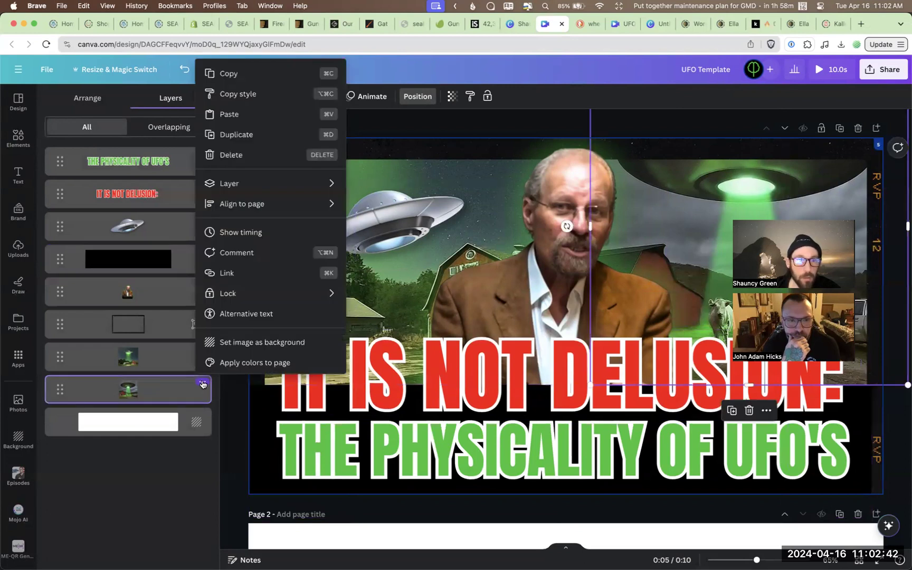
left_click(245, 73)
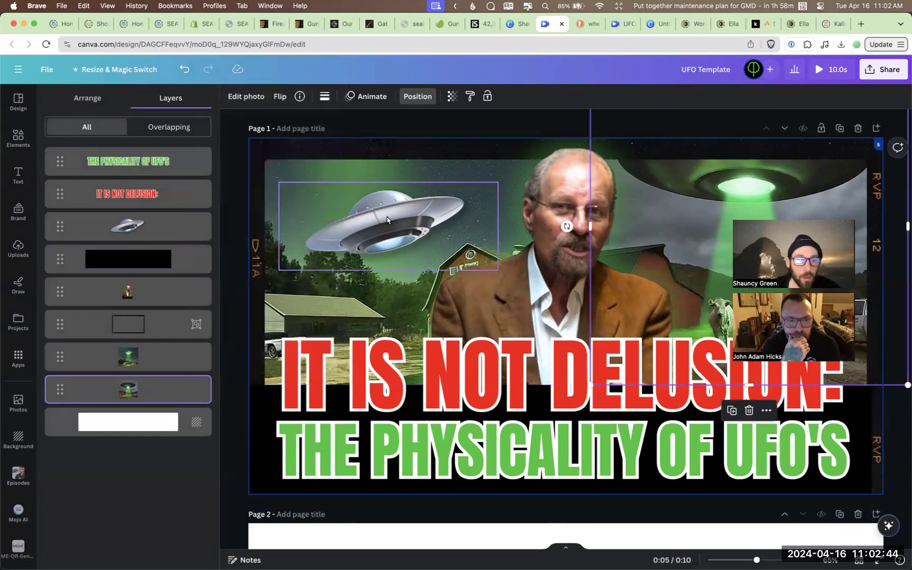
scroll(387, 220, "down", 7)
scroll(387, 220, "up", 7)
Delete the silver flying saucer image from page 1.
left_click(387, 220)
scroll(387, 221, "down", 7)
scroll(387, 223, "up", 6)
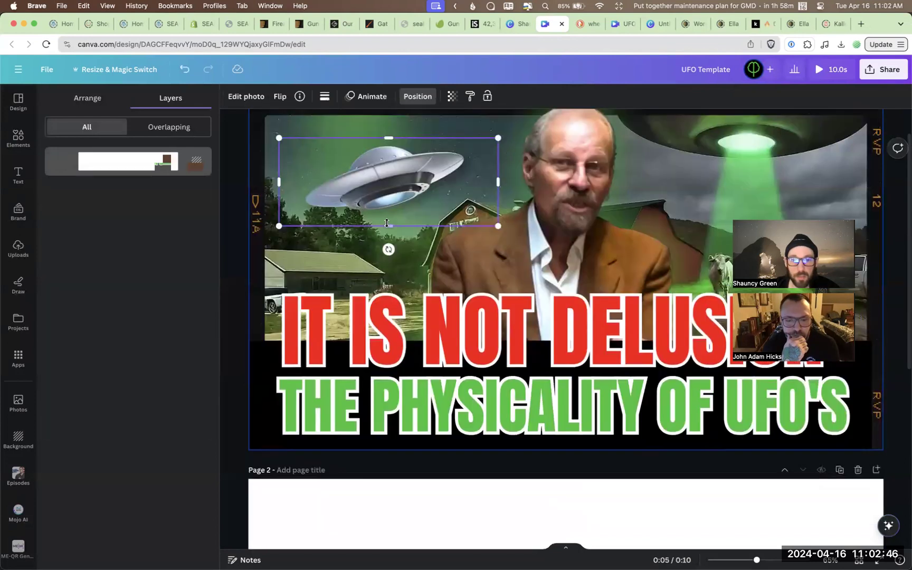
scroll(387, 222, "down", 7)
scroll(387, 232, "up", 6)
key("Delete")
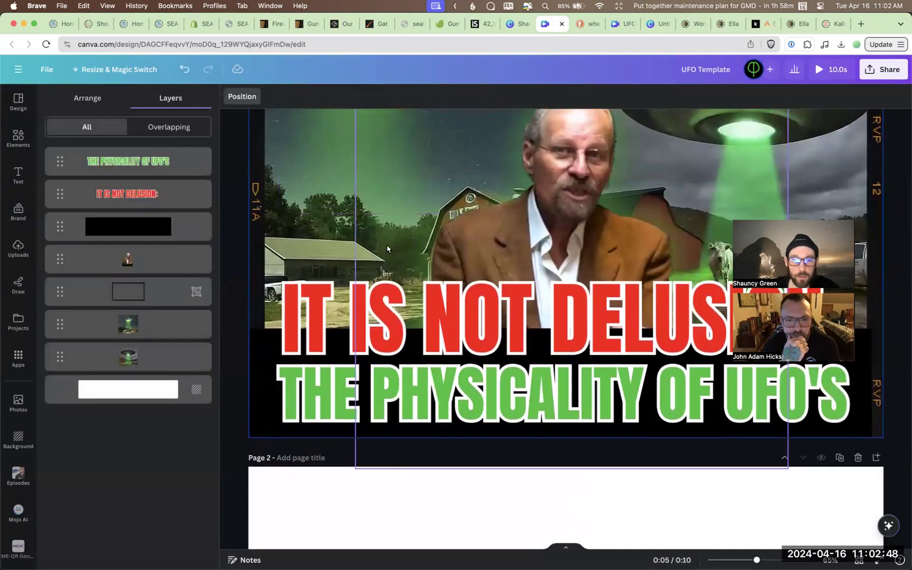
Paste the copied green-beam UFO photo onto blank page 2 and position it there.
scroll(387, 248, "down", 7)
key("cmd+v")
left_click_drag(618, 289, 469, 335)
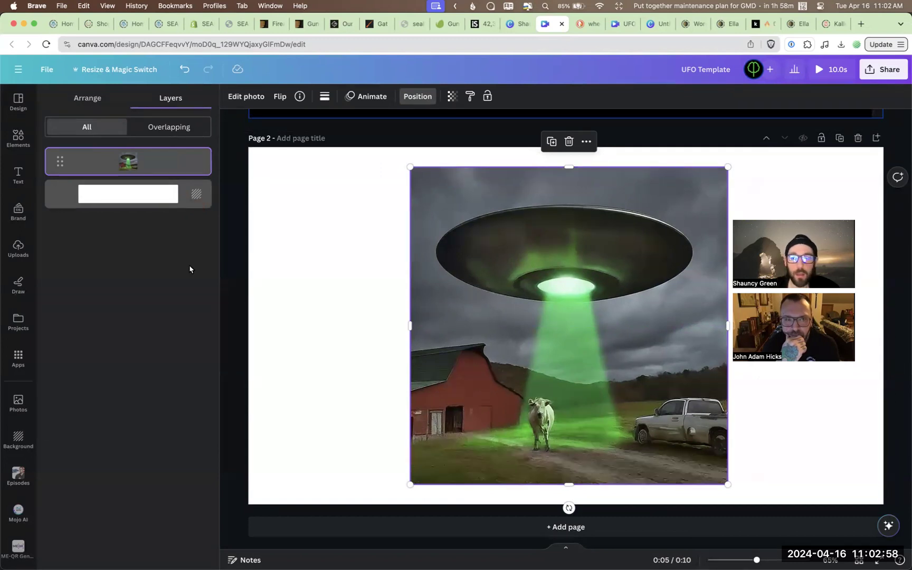
Switch to the DuckDuckGo results page and search the web for "generate ai illustration".
key("ctrl+Tab")
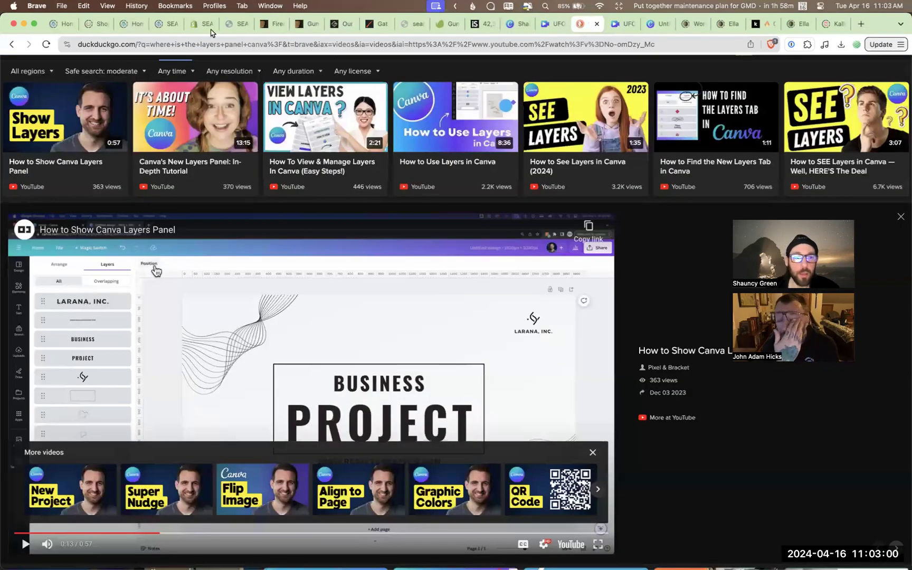
left_click(220, 45)
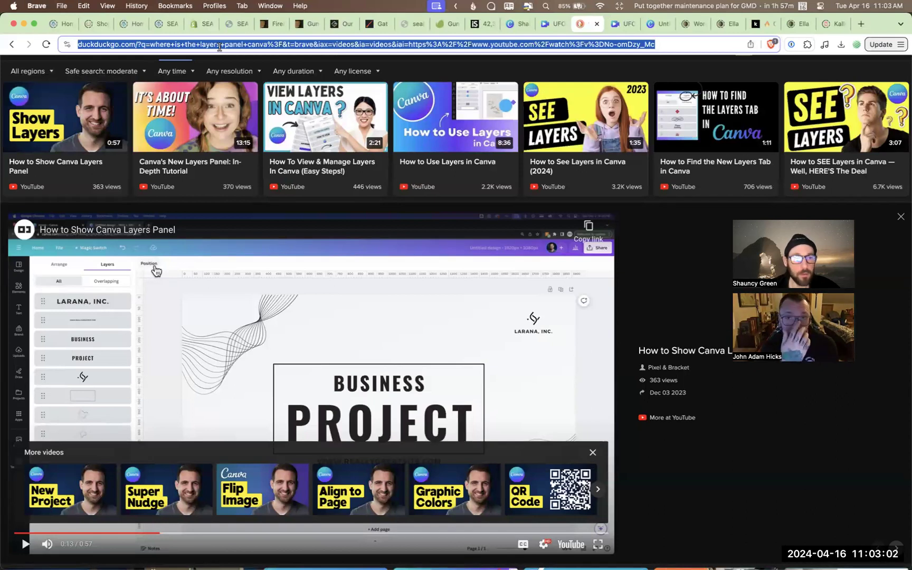
type("gener")
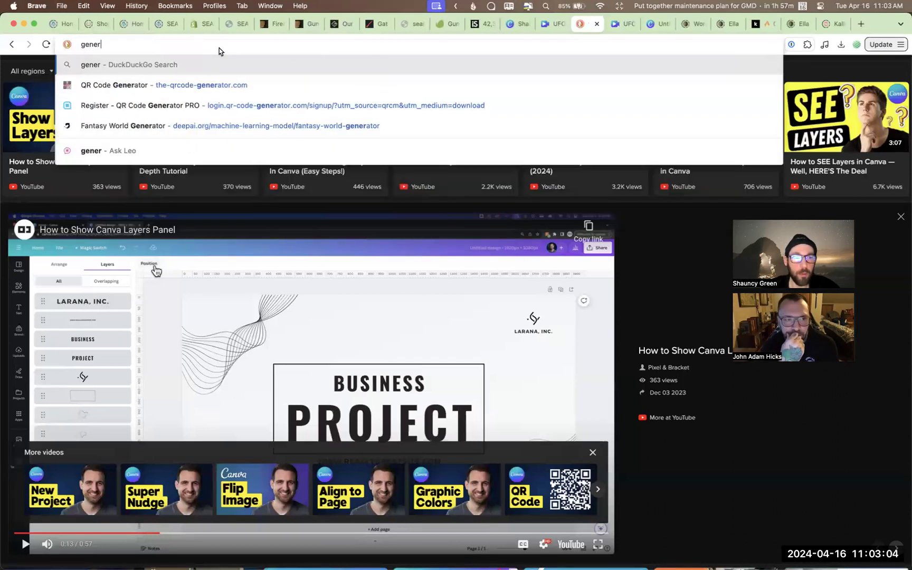
type("at")
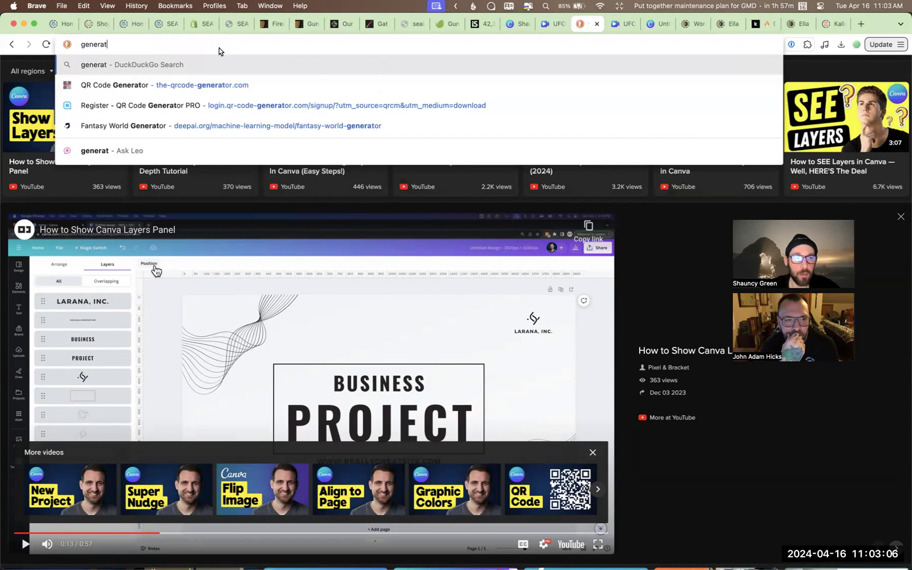
type("e ai illustration")
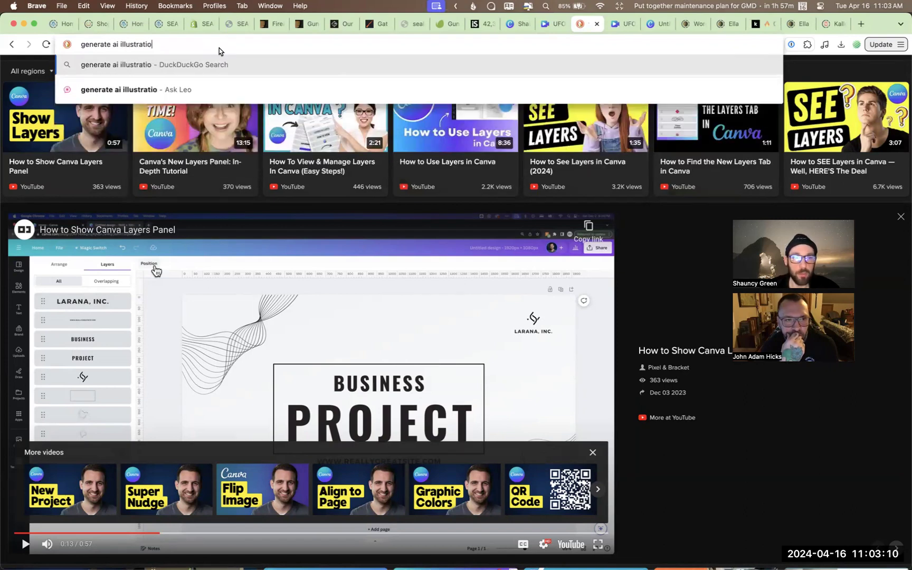
key("Return")
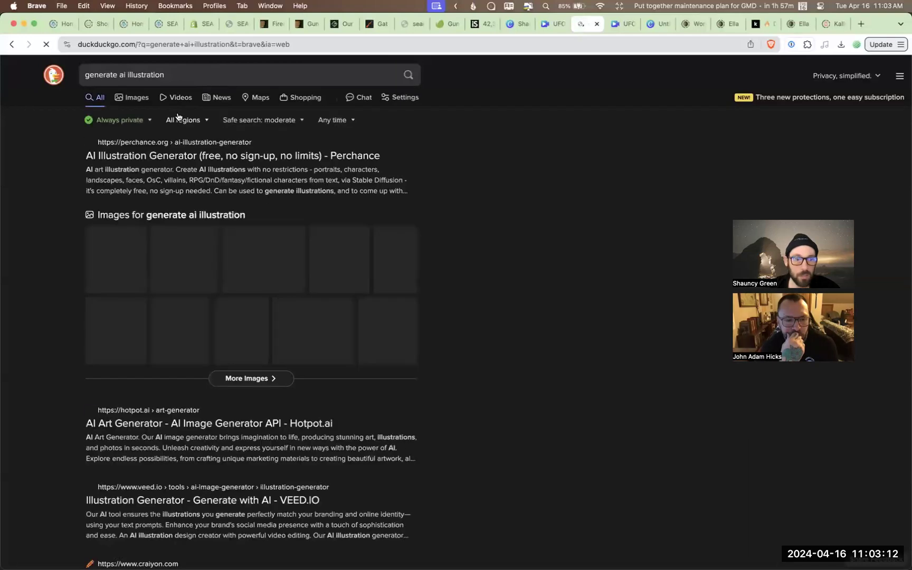
Open Perchance's AI Illustration Generator and generate images for "Man getting taken up in UFO in the middle of a corn field".
left_click(156, 160)
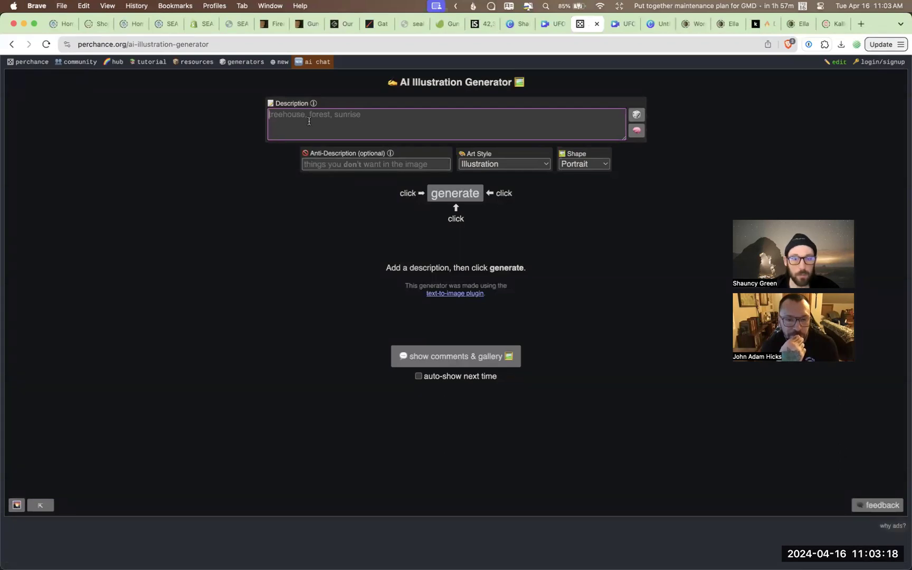
type("Man getting taken up in UFO in the middle of a corn field")
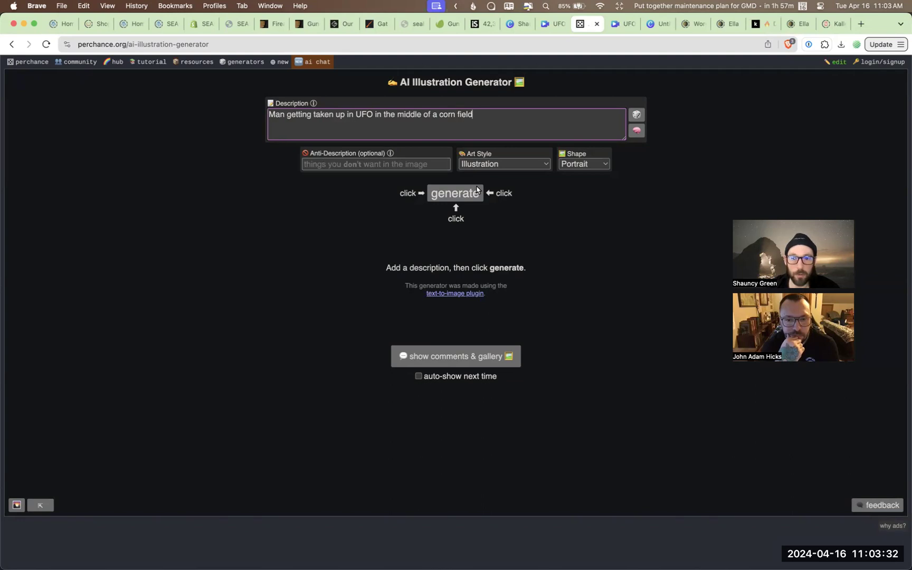
left_click(476, 191)
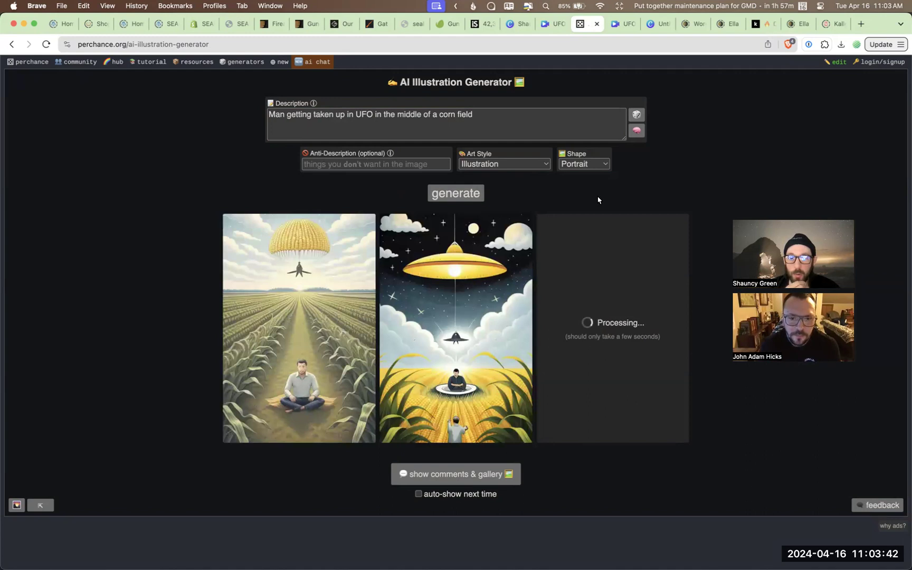
mouse_move(643, 316)
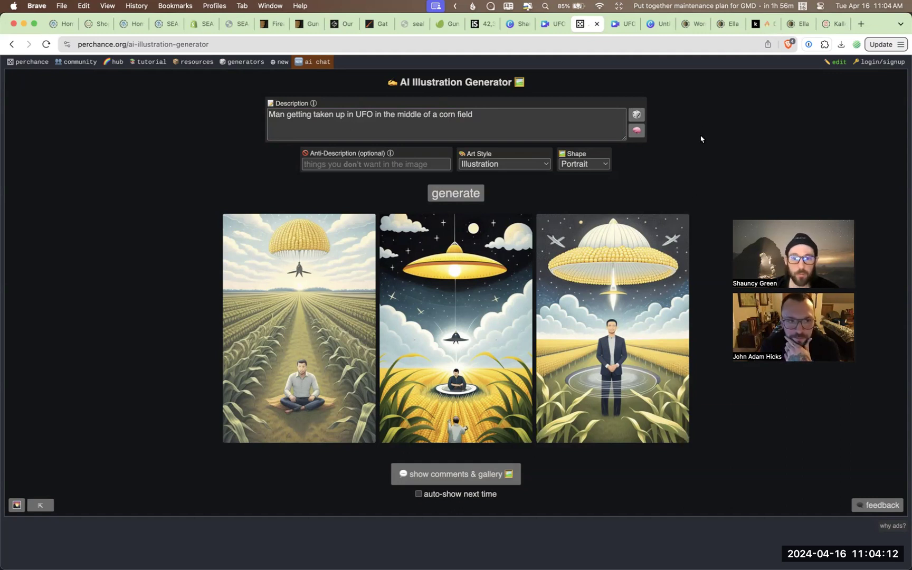
Return to the UFO Template design and enlarge the green-beam UFO photo to span page 2's full width.
key("ctrl+shift+Tab")
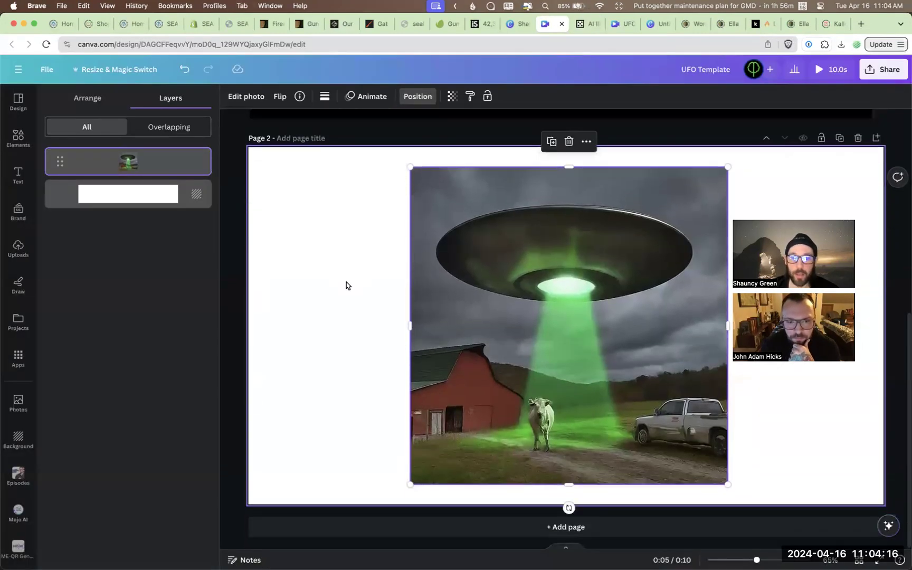
left_click_drag(489, 341, 326, 316)
left_click_drag(565, 464, 793, 568)
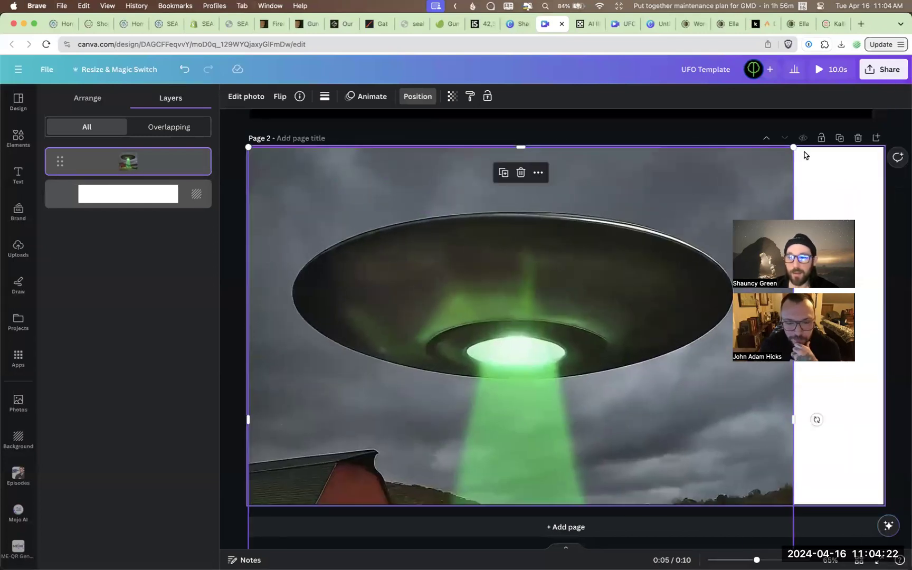
left_click_drag(804, 151, 906, 76)
Shift the enlarged UFO photo vertically on page 2 so the barn, cow and truck fill the frame beneath the beam.
right_click(635, 330)
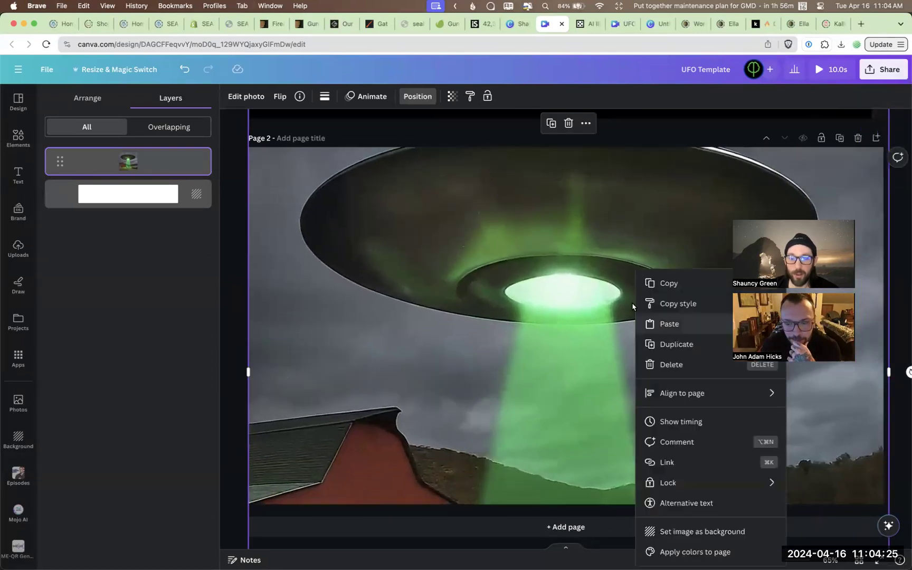
left_click(584, 310)
left_click_drag(586, 356, 586, 127)
left_click_drag(589, 203, 587, 285)
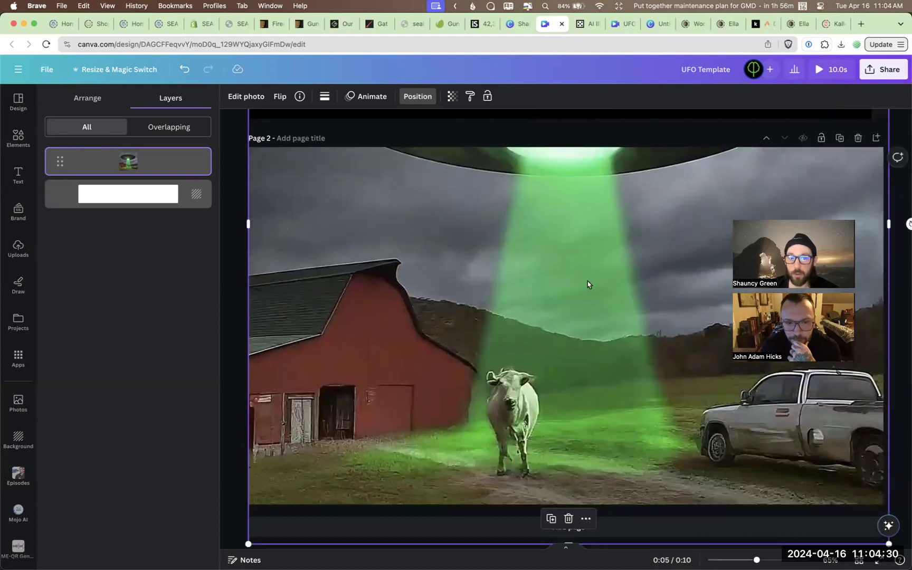
left_click(231, 270)
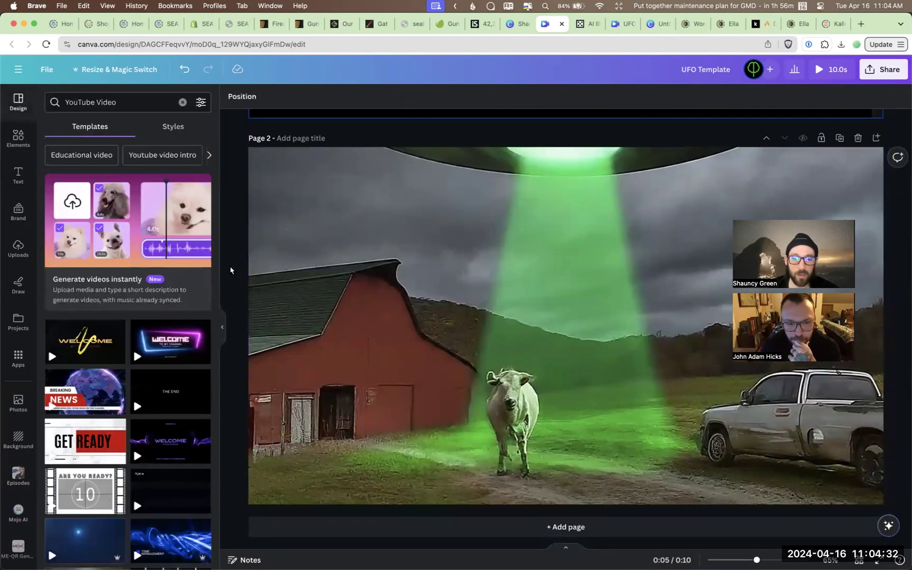
scroll(230, 270, "up", 5)
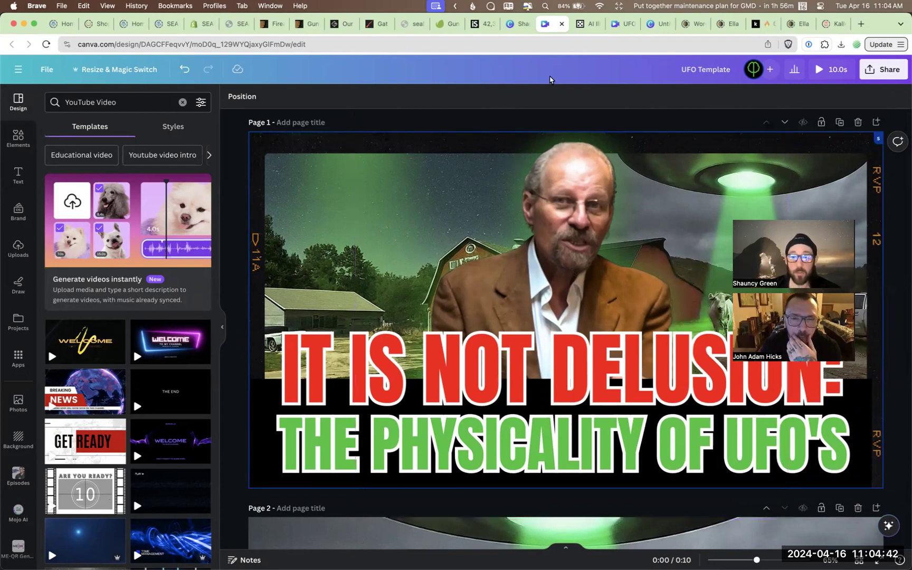
Open YouTube in a new browser tab and search for "la marzulli".
key("super+t")
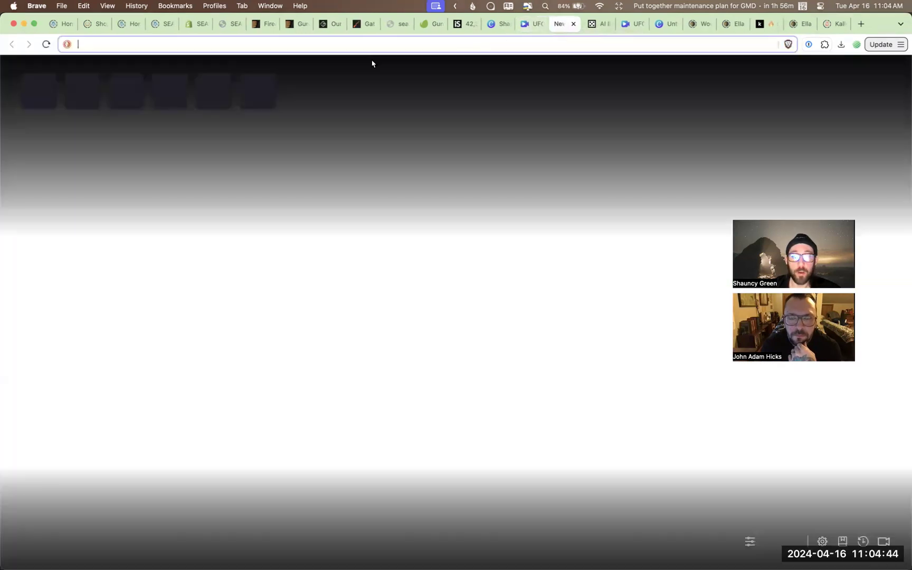
type("you")
key("Return")
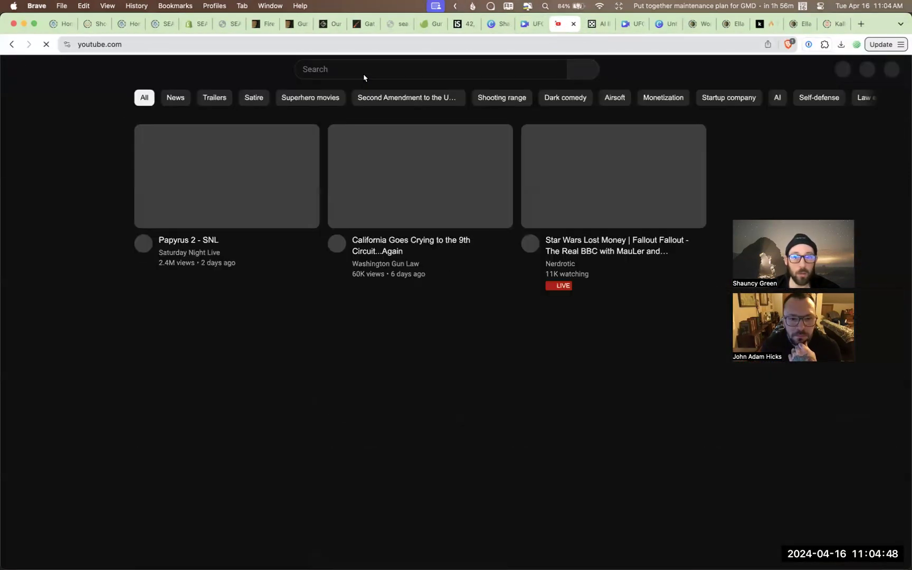
type("la mar")
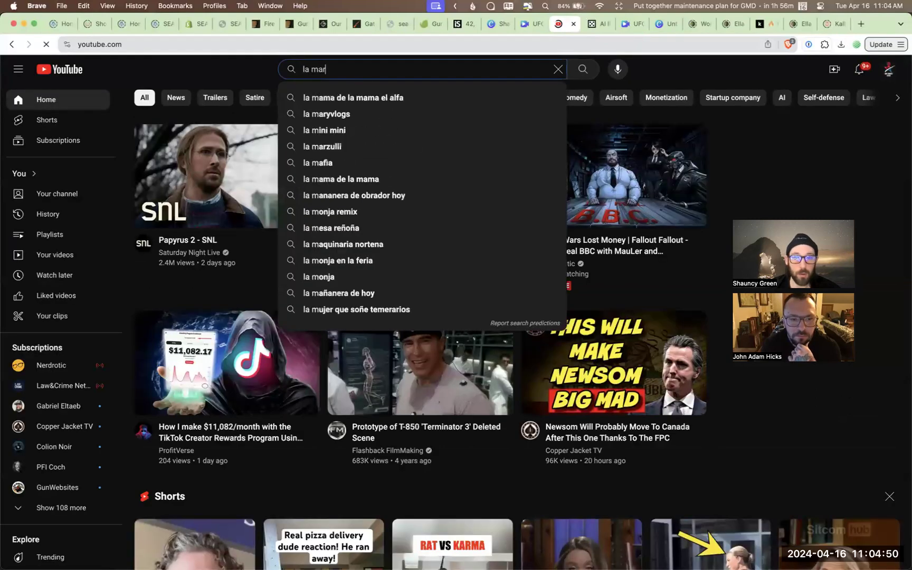
left_click(354, 114)
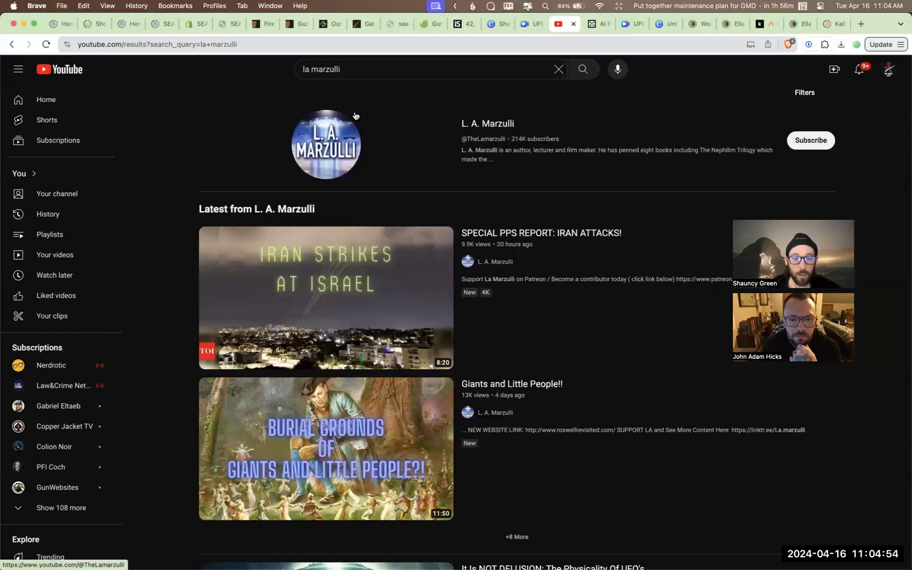
Capture a screenshot of the speaker at 3:41 in the video "SPECIAL PPS REPORT: IRAN ATTACKS!".
mouse_move(254, 354)
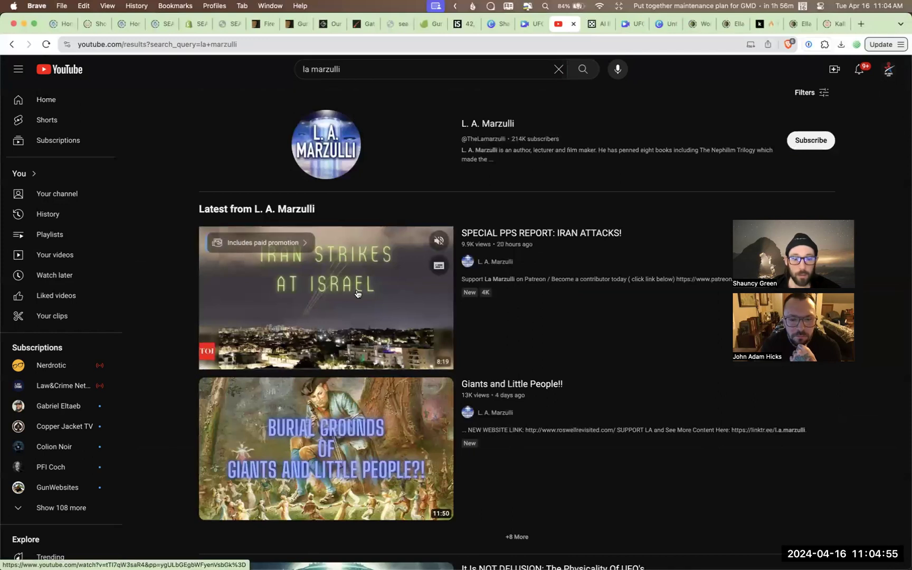
left_click(253, 354)
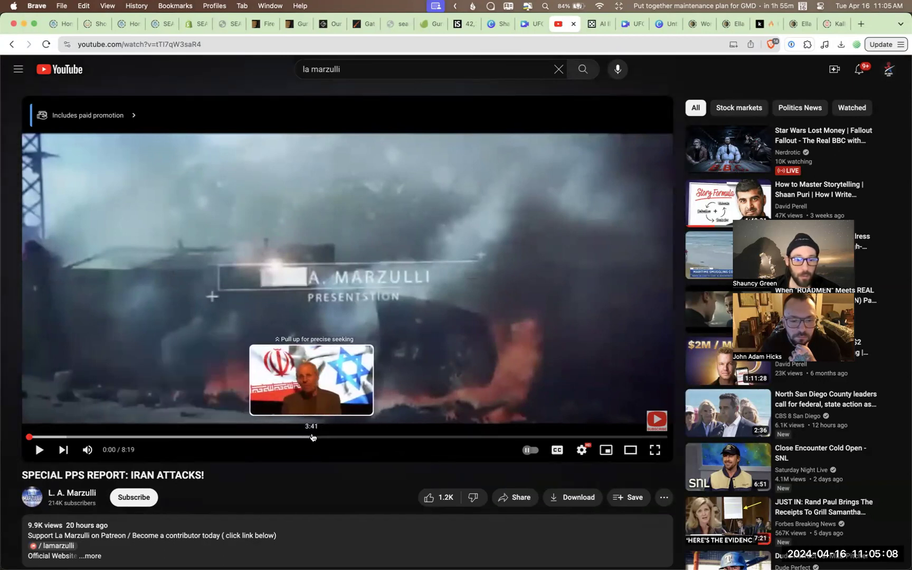
left_click(313, 438)
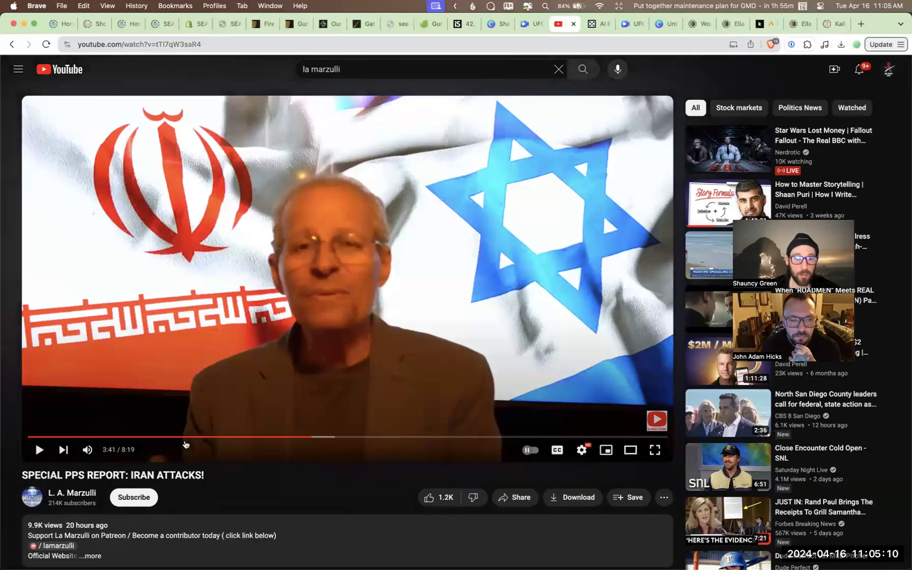
key("super+shift+4")
left_click_drag(151, 150, 515, 463)
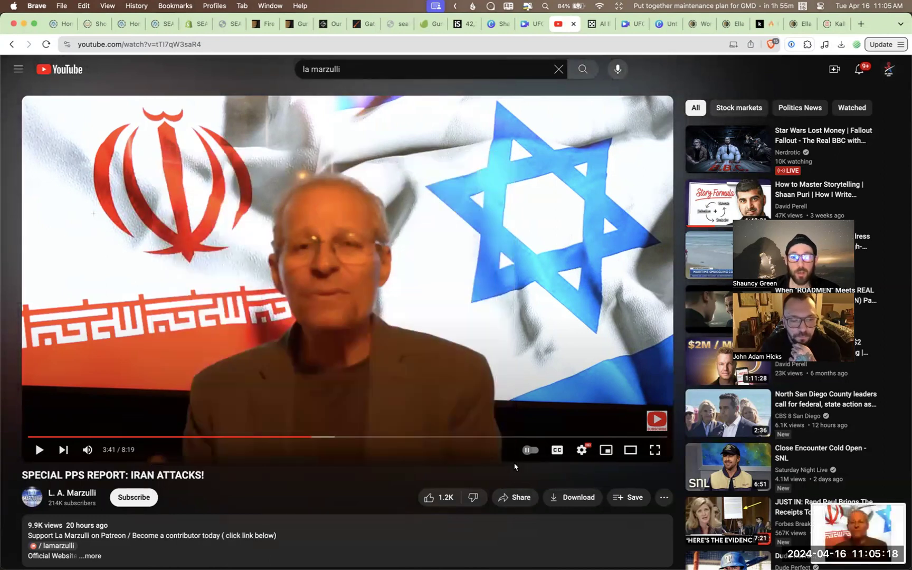
Return to the UFO Template design and place the captured speaker screenshot on page 2 over the UFO photo.
key("ctrl+shift+Tab")
scroll(593, 421, "down", 2)
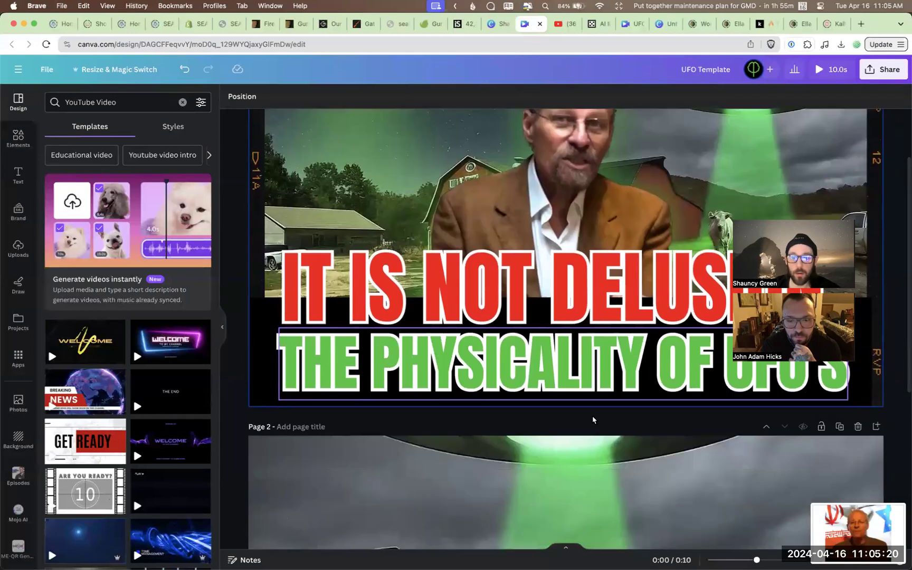
scroll(593, 420, "down", 5)
left_click_drag(857, 533, 454, 240)
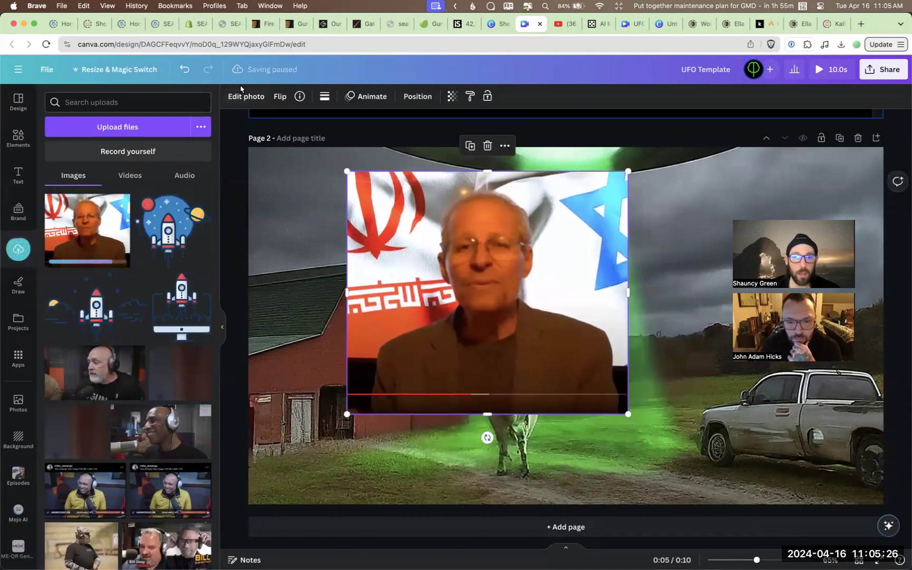
Remove the background from the speaker screenshot with BG Remover.
left_click(245, 99)
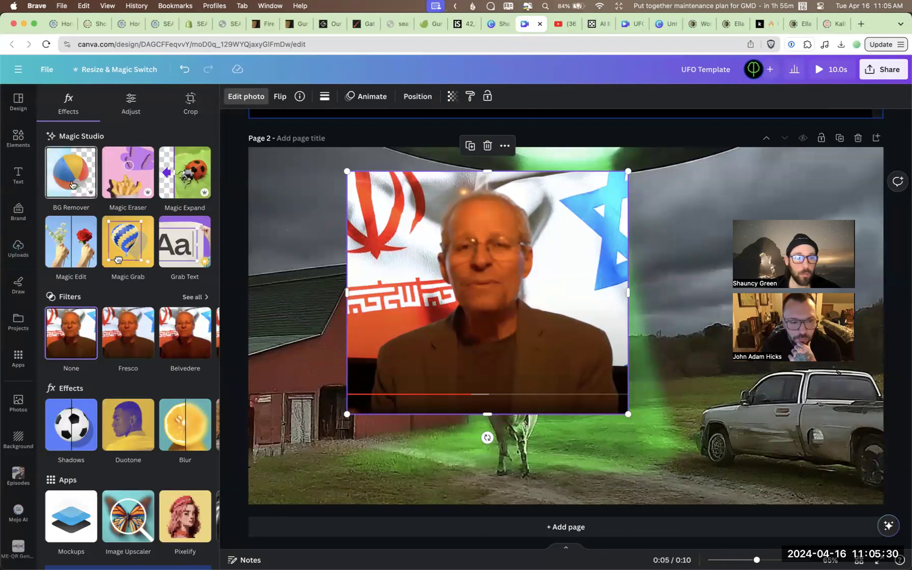
left_click(70, 187)
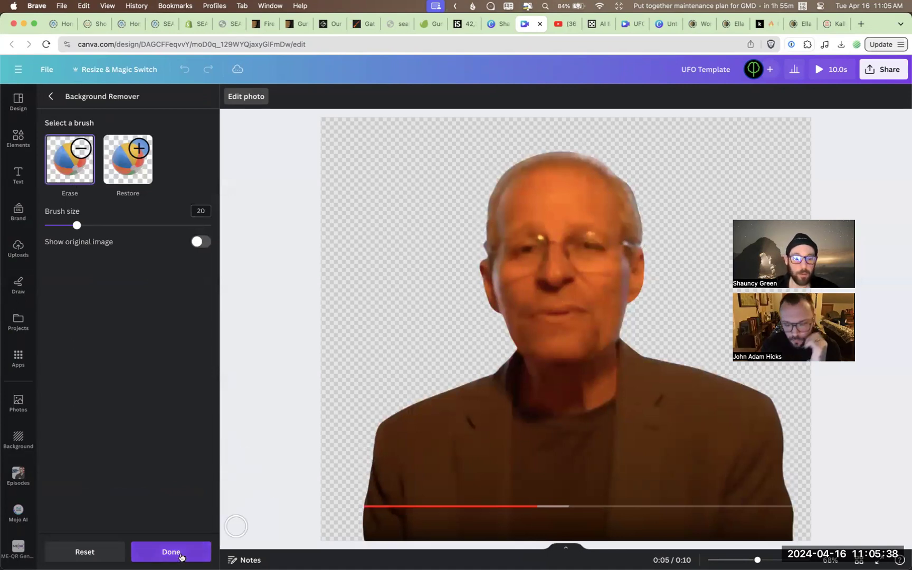
left_click(172, 552)
Enlarge the speaker cutout to page 2's full height and center it roughly in front of the green beam.
left_click_drag(484, 364, 584, 453)
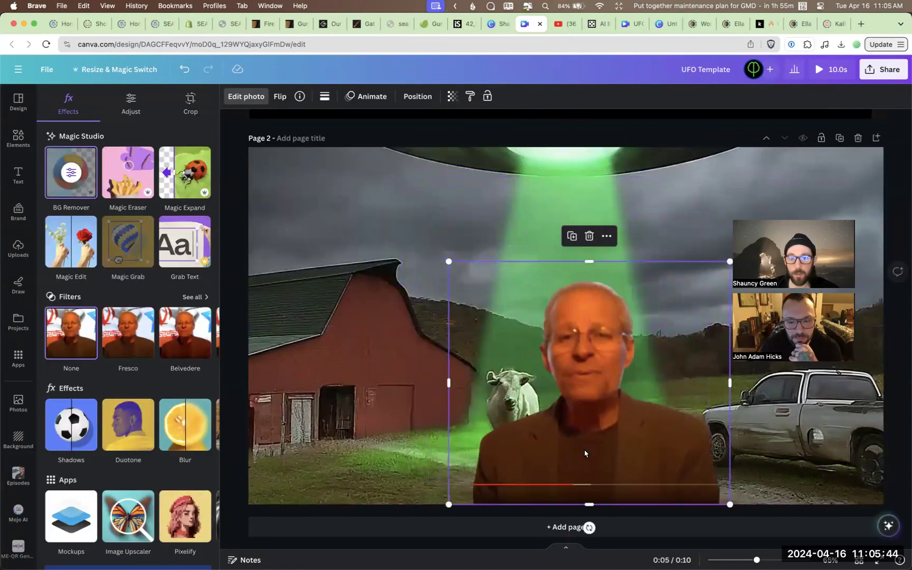
left_click_drag(449, 261, 325, 140)
left_click_drag(562, 283, 576, 281)
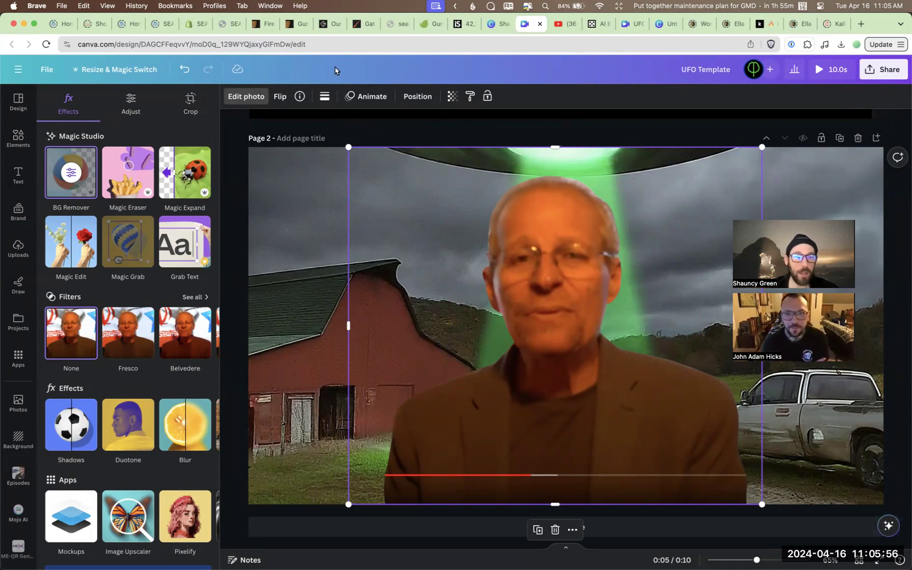
Adjust the speaker cutout on page 2 to brightness 29, contrast 74, saturation -93, sharpness 80 and clarity 17.
left_click(132, 104)
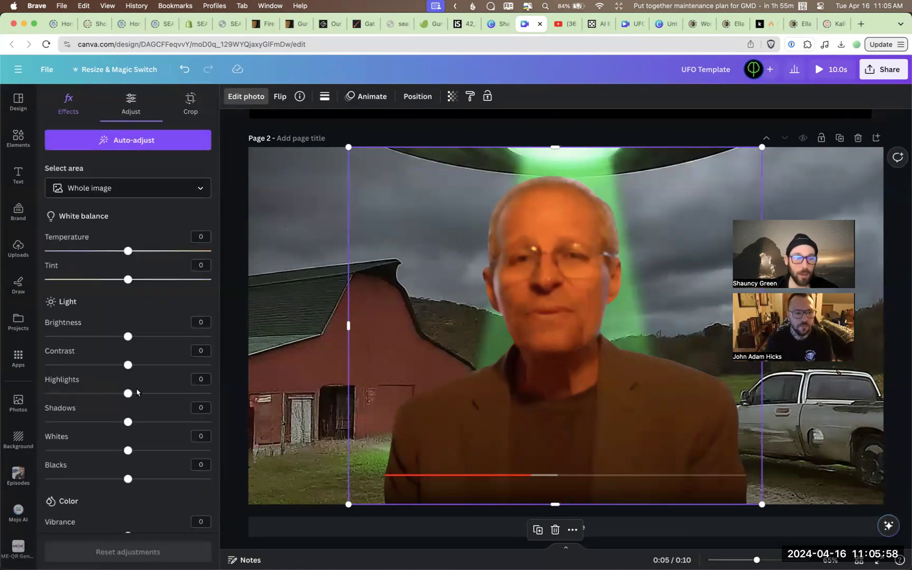
left_click_drag(127, 338, 189, 371)
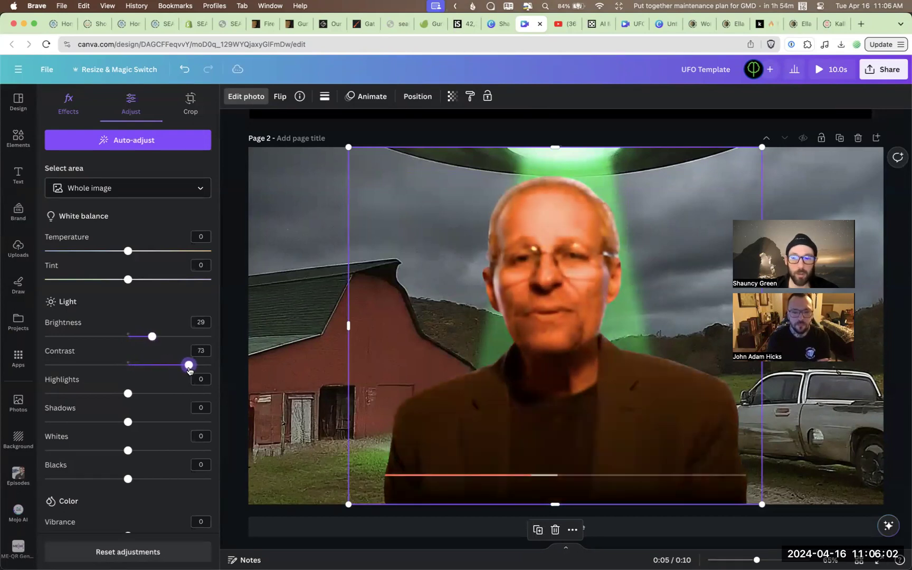
scroll(122, 434, "down", 5)
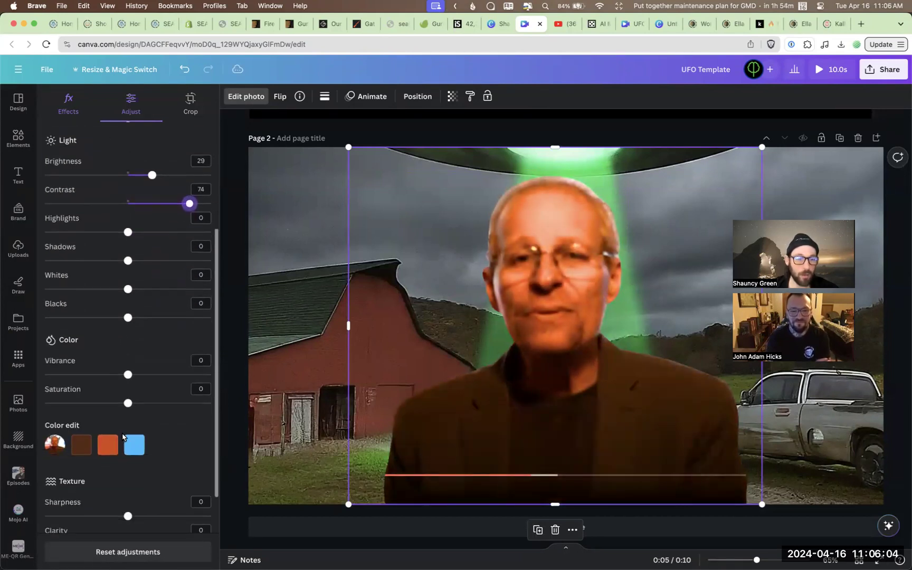
scroll(128, 405, "down", 2)
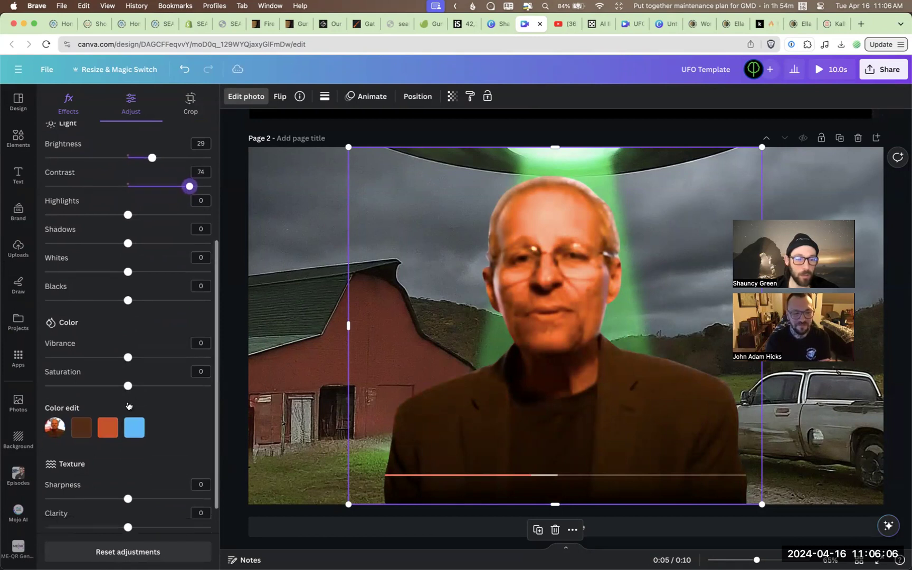
scroll(123, 340, "up", 2)
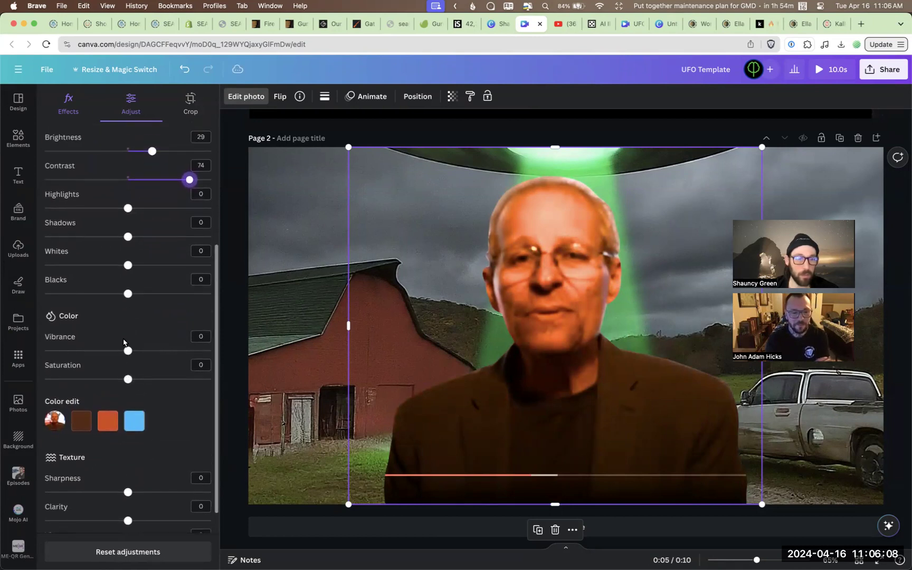
scroll(117, 282, "down", 1)
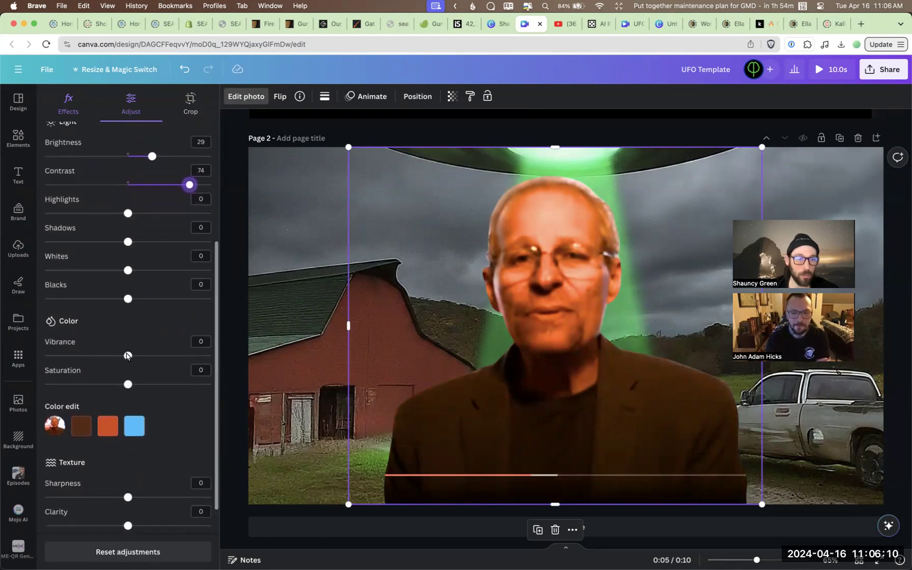
left_click_drag(128, 351, 51, 396)
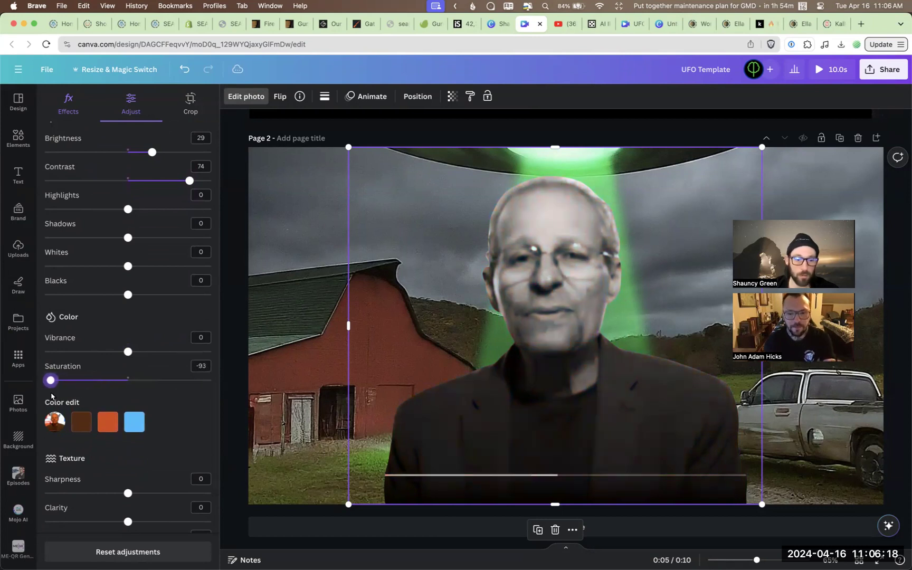
left_click_drag(128, 495, 195, 495)
mouse_move(136, 524)
left_mouse_down()
mouse_move(190, 522)
mouse_move(142, 526)
left_mouse_up()
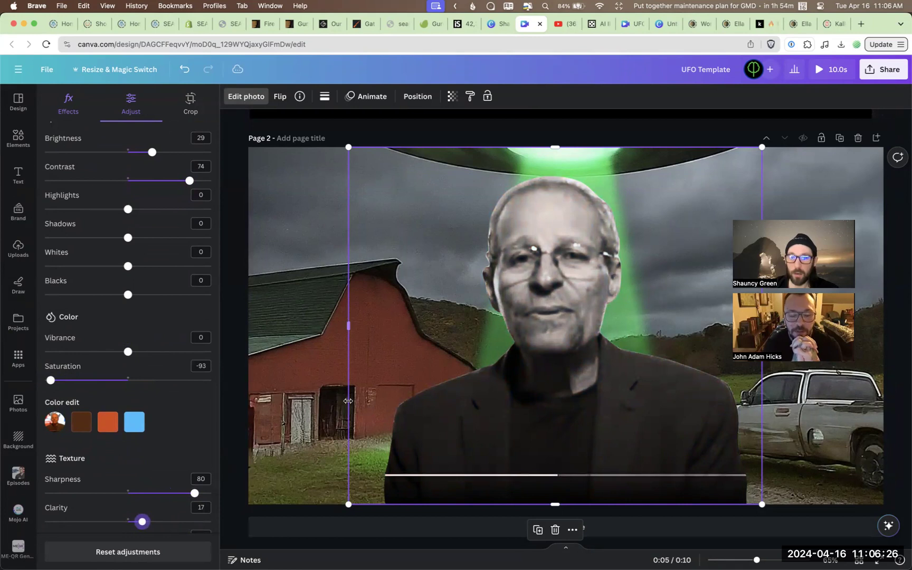
Compare the adjusted speaker cutout on page 2 with the finished thumbnail on page 1.
scroll(347, 405, "down", 3)
scroll(347, 405, "up", 2)
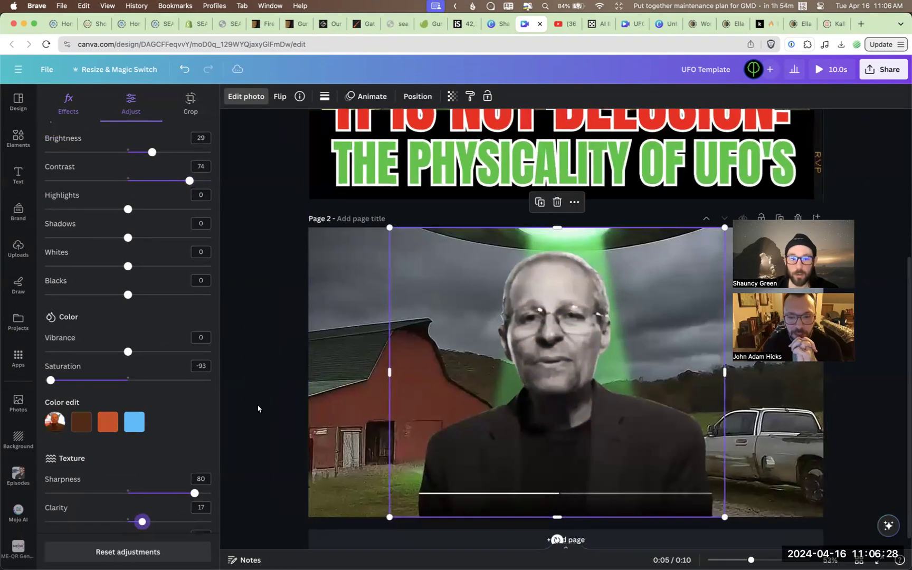
left_click(245, 409)
left_click(245, 408)
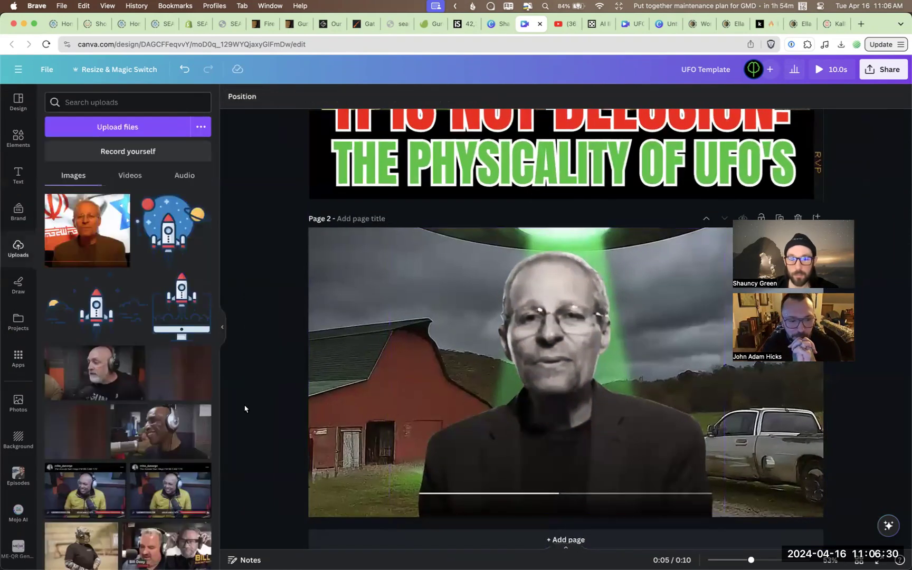
scroll(418, 325, "down", 1)
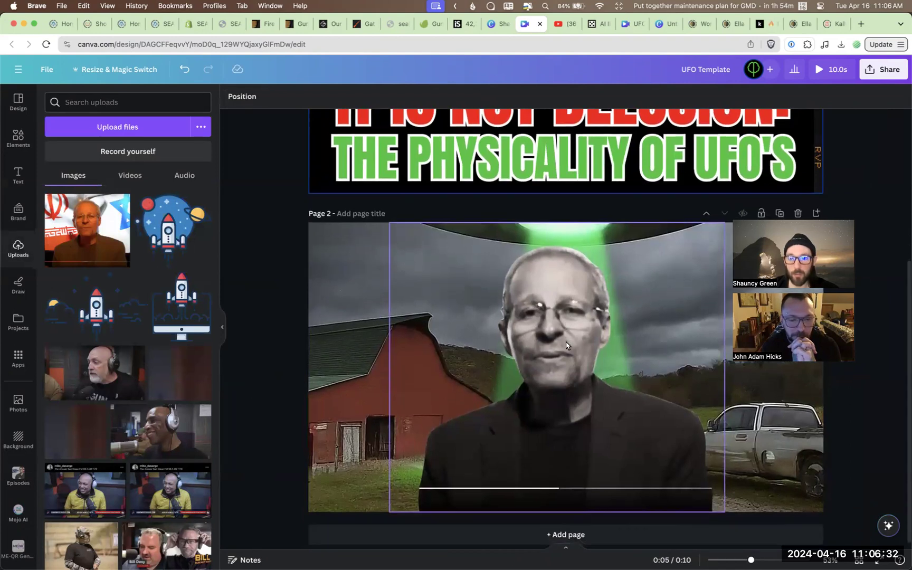
scroll(418, 324, "up", 5)
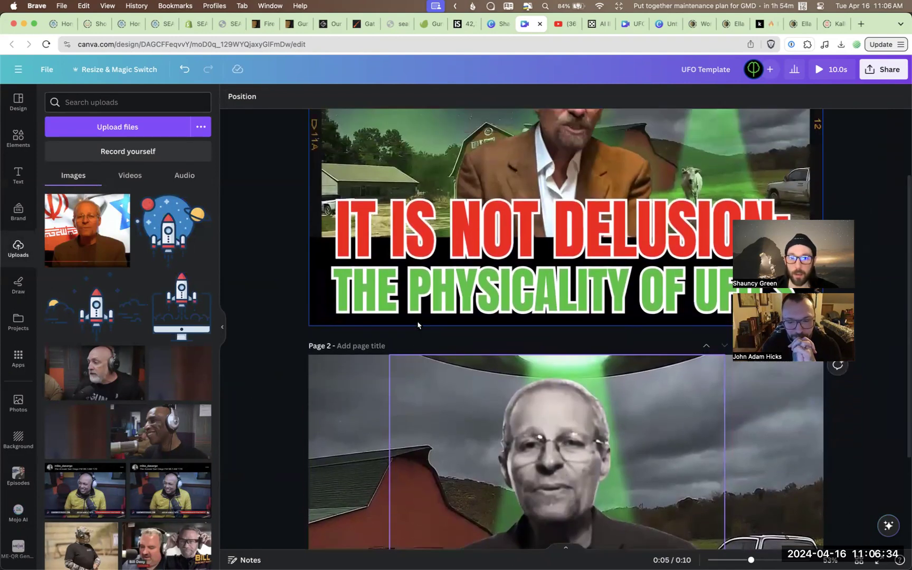
Replace the speaker cutout on page 2 with a copy of page 1's brown-jacketed speaker, placed in front of the green beam.
scroll(418, 325, "down", 5)
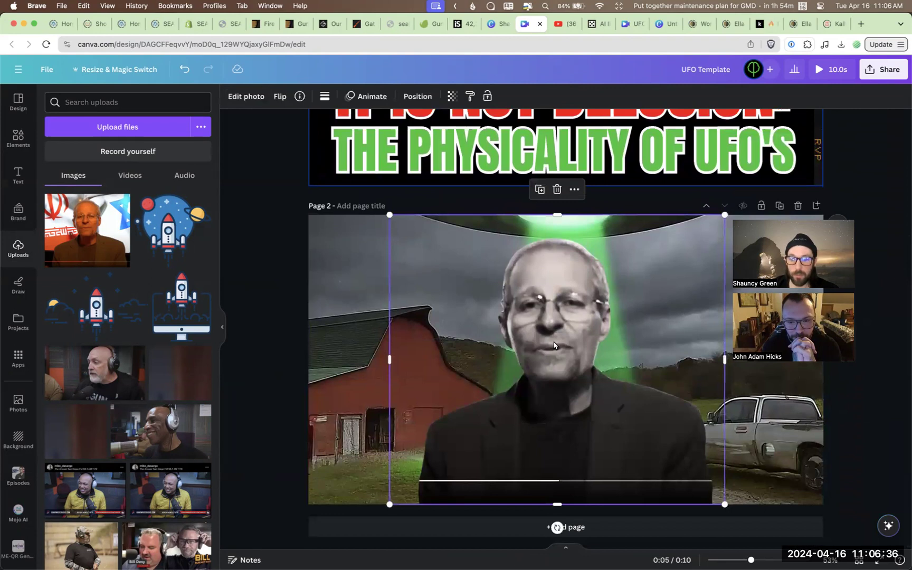
scroll(553, 251, "up", 5)
left_click(554, 251)
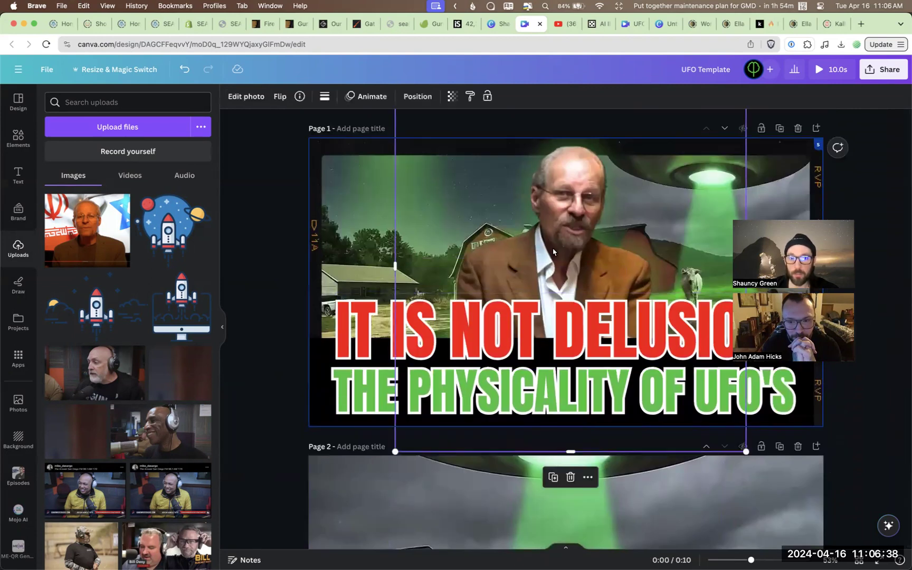
scroll(553, 252, "down", 4)
left_click(567, 363)
key("super+v")
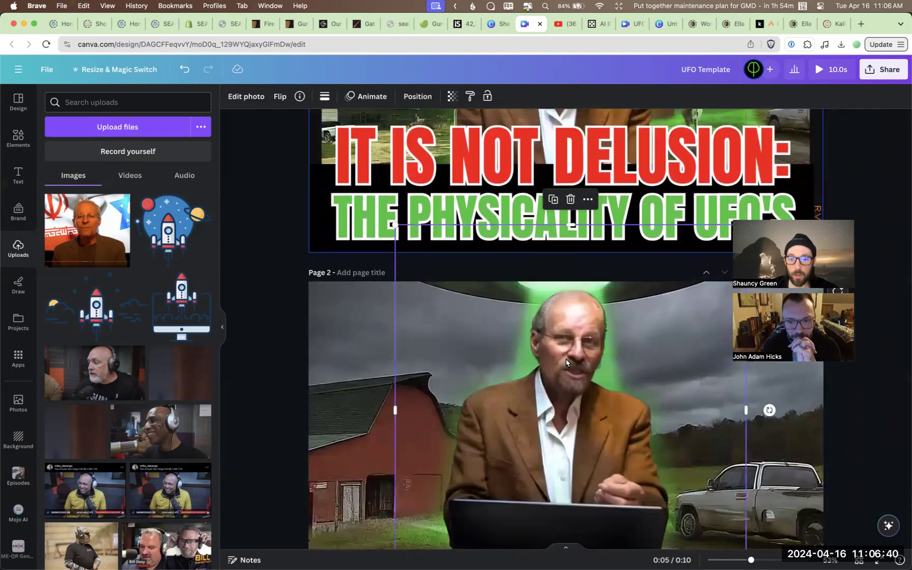
scroll(567, 363, "down", 2)
mouse_move(566, 372)
left_mouse_down()
mouse_move(570, 356)
mouse_move(572, 370)
left_mouse_up()
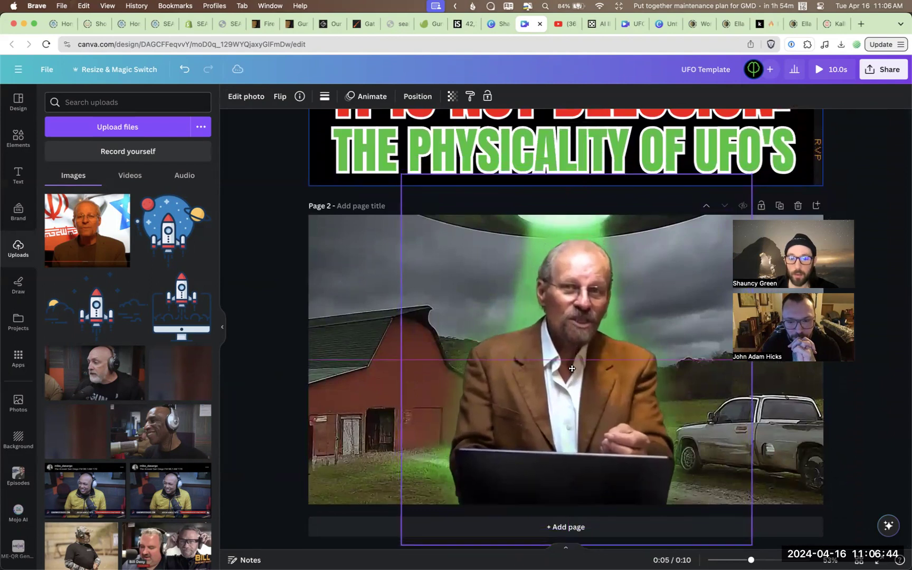
scroll(683, 272, "up", 3)
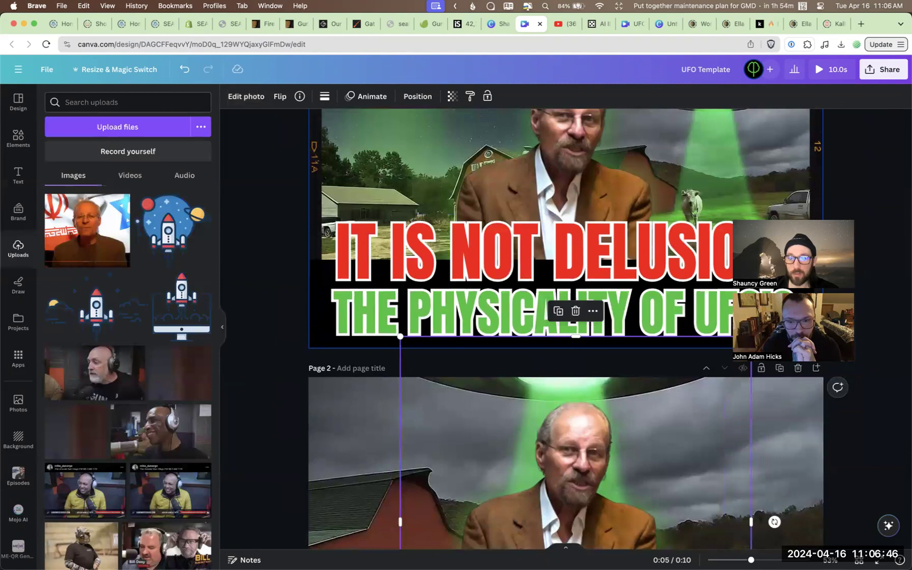
left_click(445, 245)
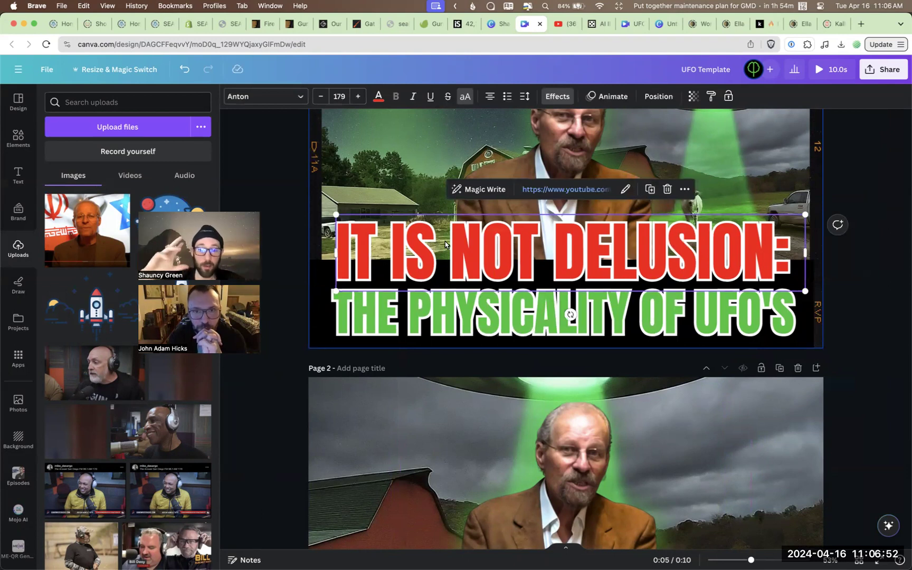
left_click(274, 188)
scroll(426, 258, "down", 3)
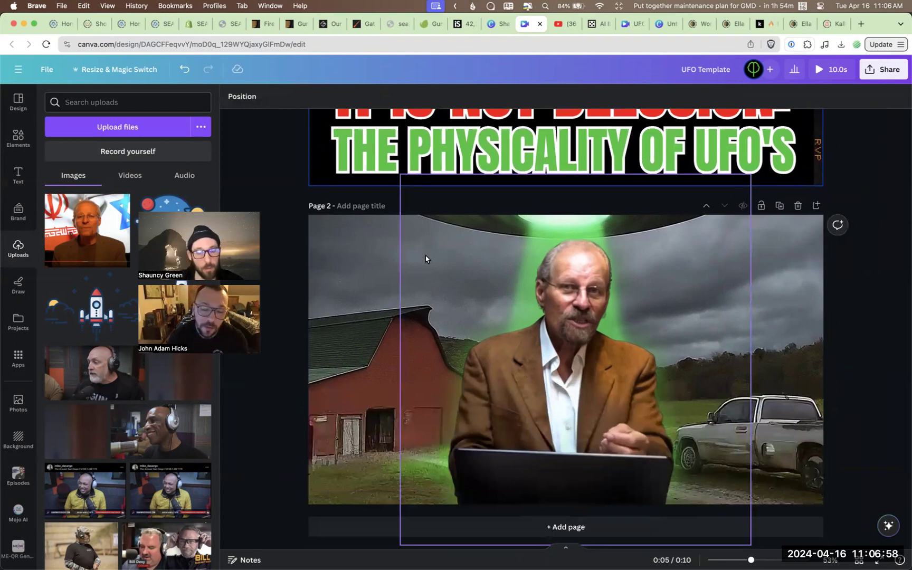
scroll(426, 258, "up", 3)
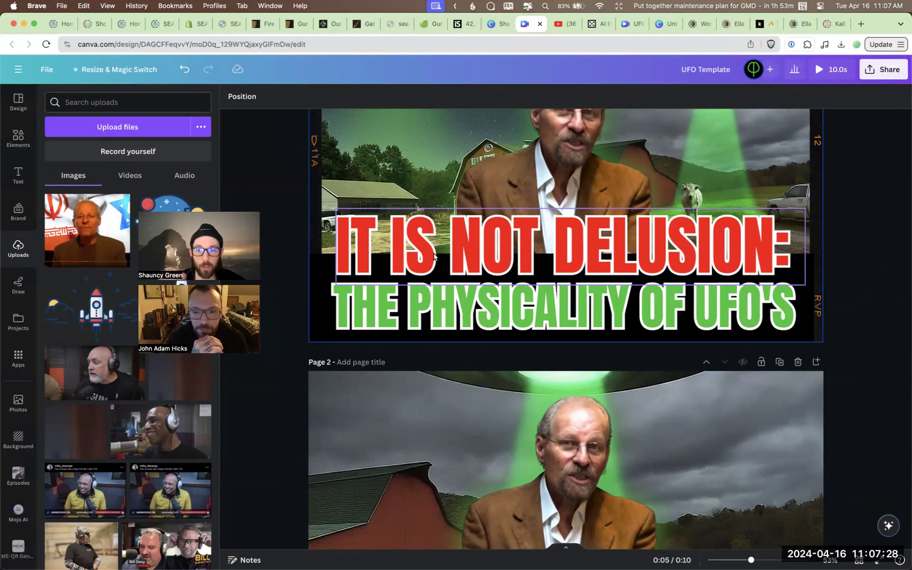
left_click_drag(434, 256, 443, 211)
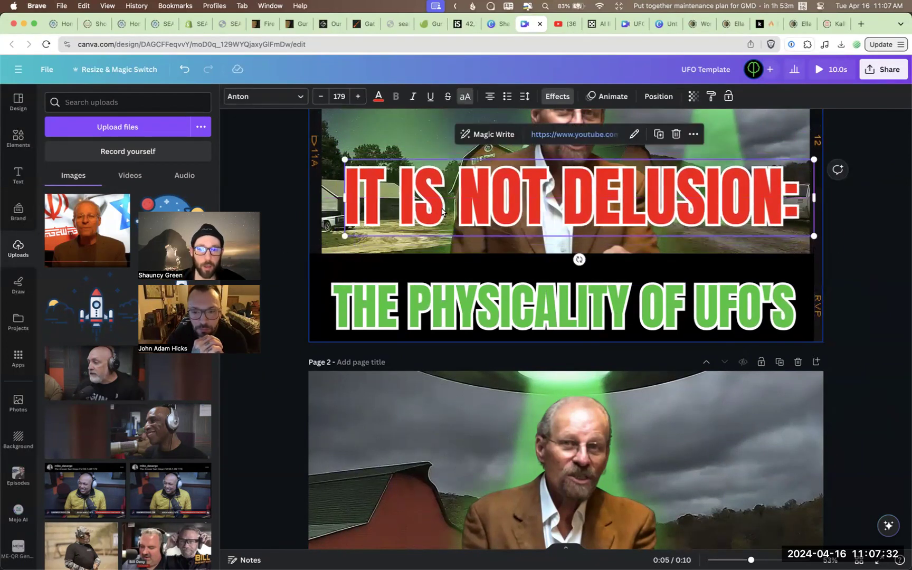
key("super+z")
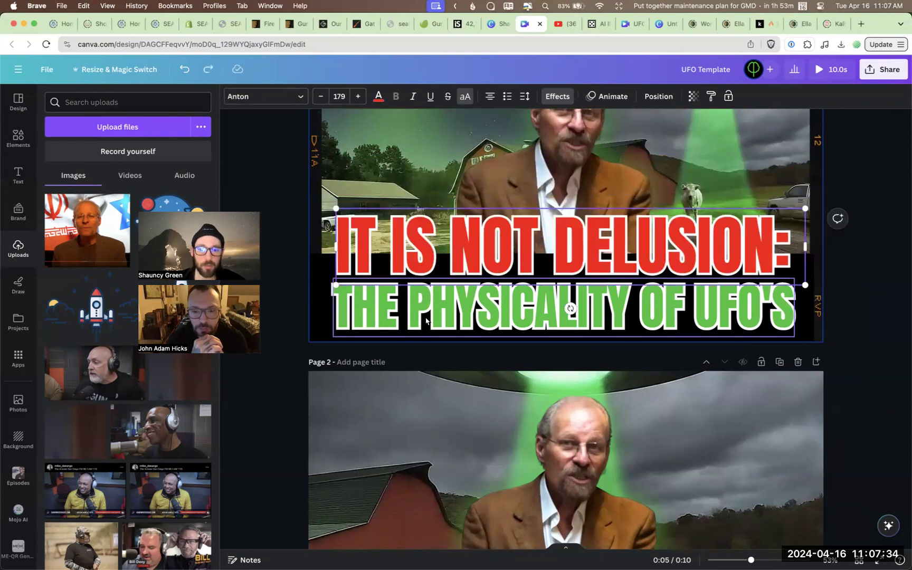
Copy the red and green headline lines together from page 1 onto the lower part of page 2.
left_click(427, 316, "shift")
scroll(427, 316, "down", 5)
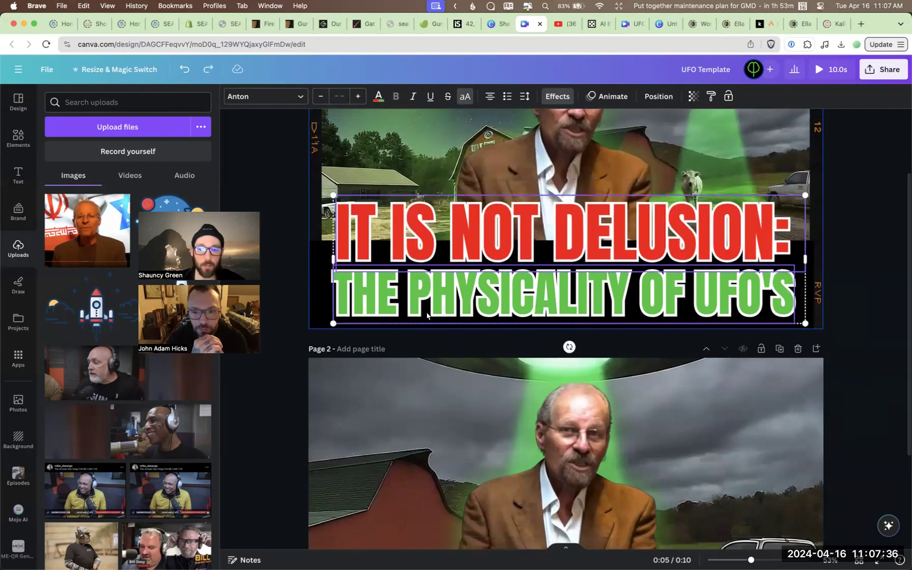
left_click(427, 315)
key("super+v")
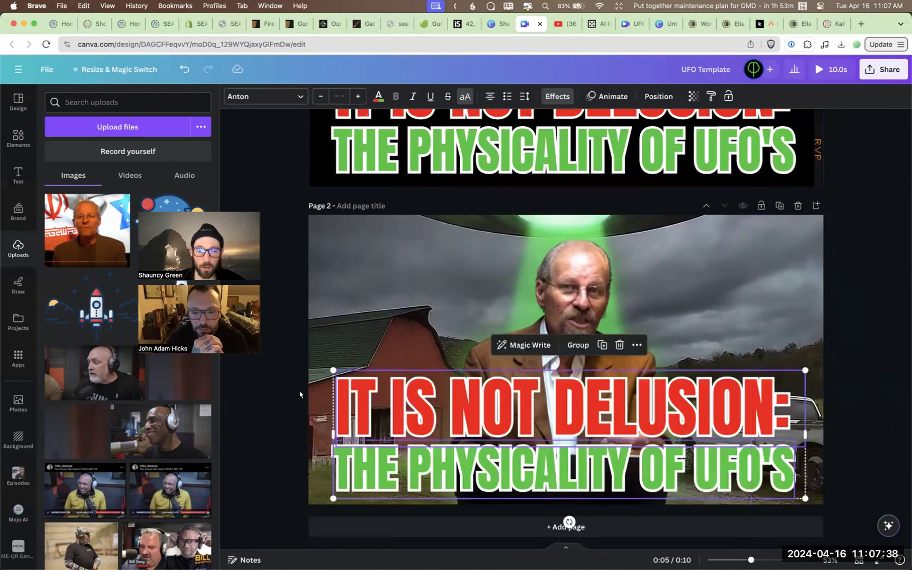
left_click(280, 402)
scroll(437, 420, "up", 1)
scroll(437, 416, "down", 1)
scroll(437, 416, "up", 2)
scroll(437, 416, "down", 2)
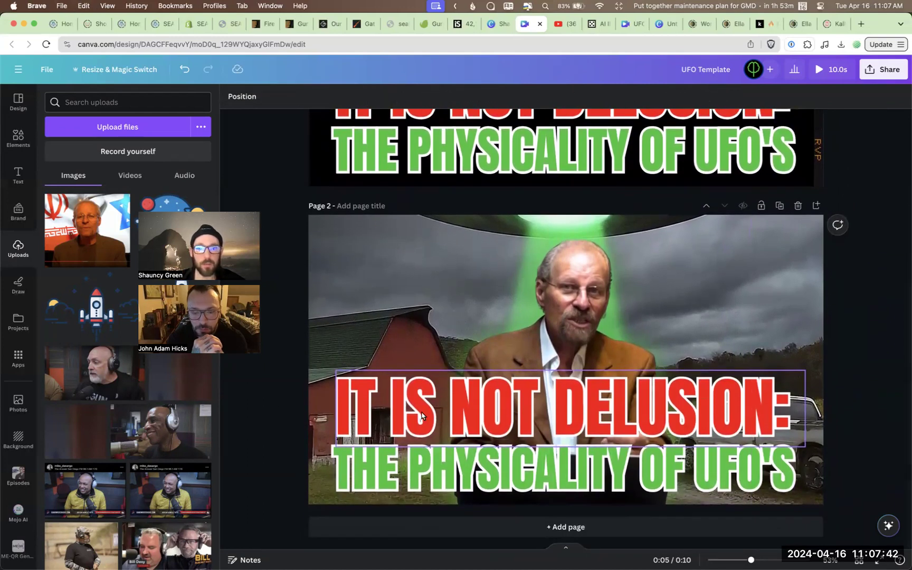
Replace page 2's red headline with "SPECIAL PPS REPORT", copied from the title of the YouTube video.
key("ctrl+Tab")
left_click_drag(206, 475, 124, 480)
key("super+c")
key("ctrl+Tab")
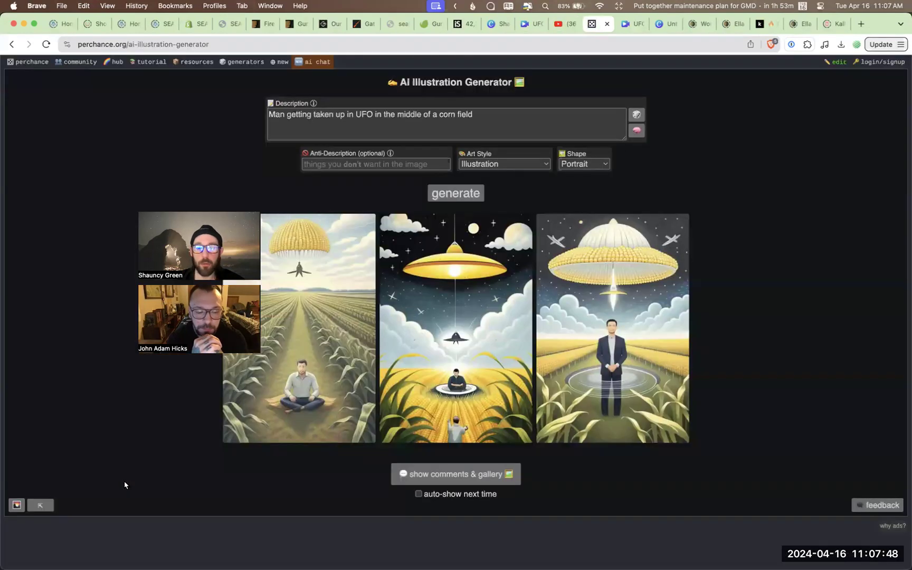
key("ctrl+shift+Tab")
key("ctrl+shift+Tab")
left_click(574, 426)
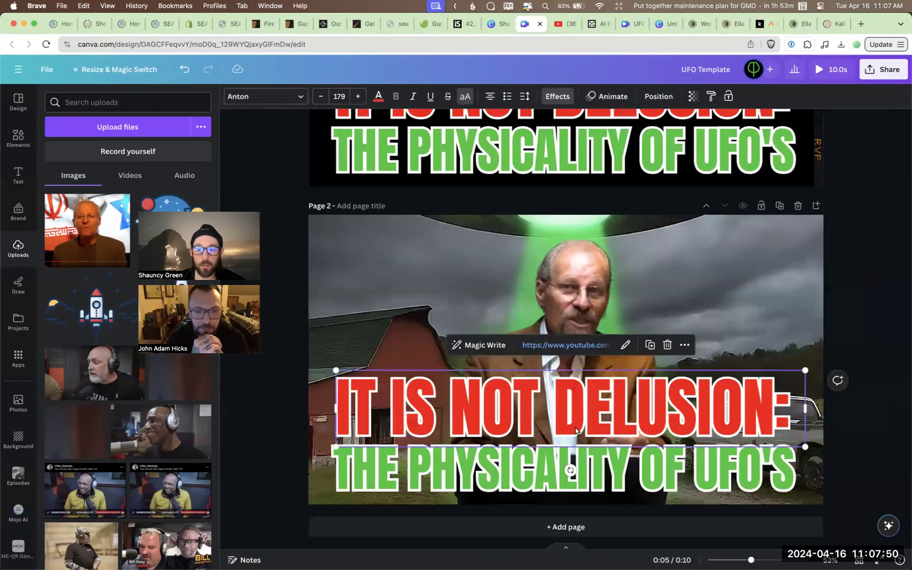
triple_click(575, 427)
key("super+v")
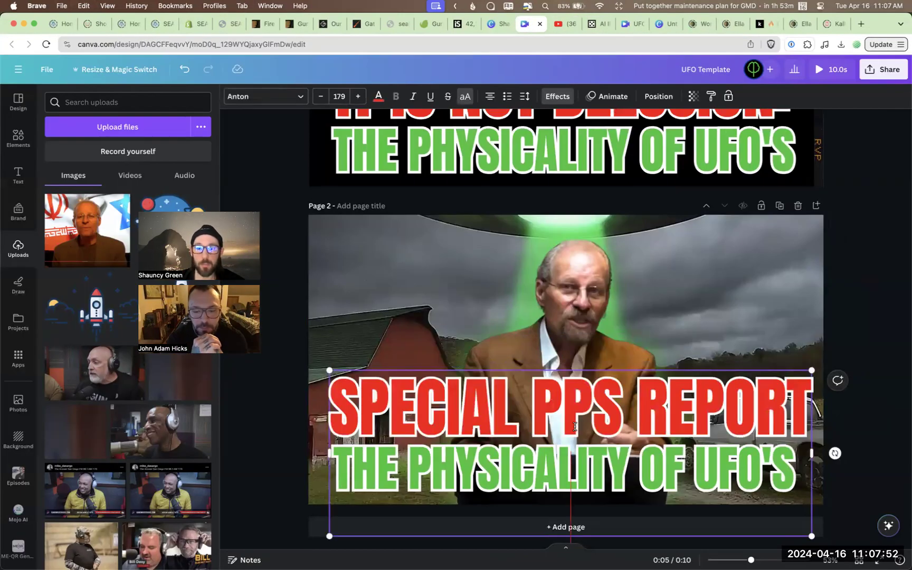
Replace page 2's green headline with "IRAN ATTACKS!", copied from the rest of the YouTube video title.
key("ctrl+shift+Tab")
key("ctrl+Tab")
key("ctrl+Tab")
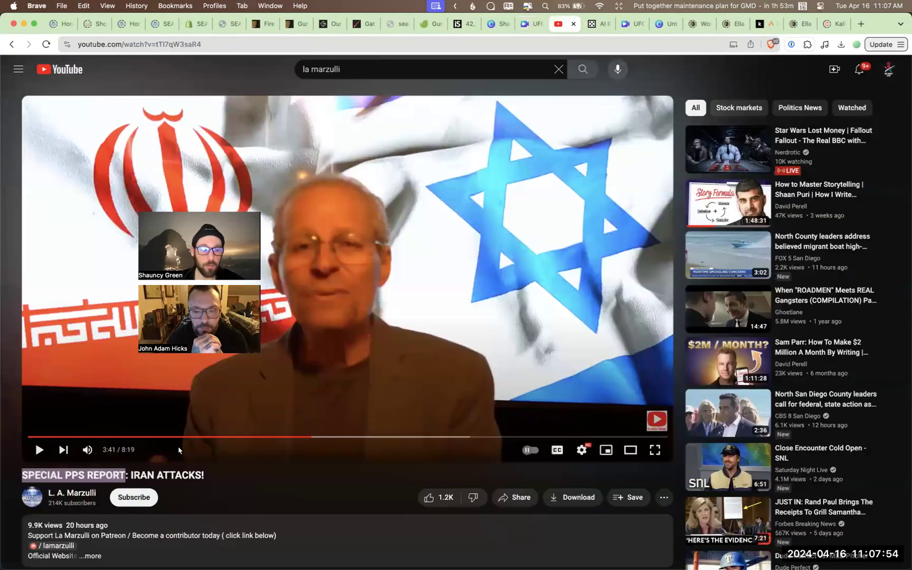
left_click_drag(130, 475, 230, 481)
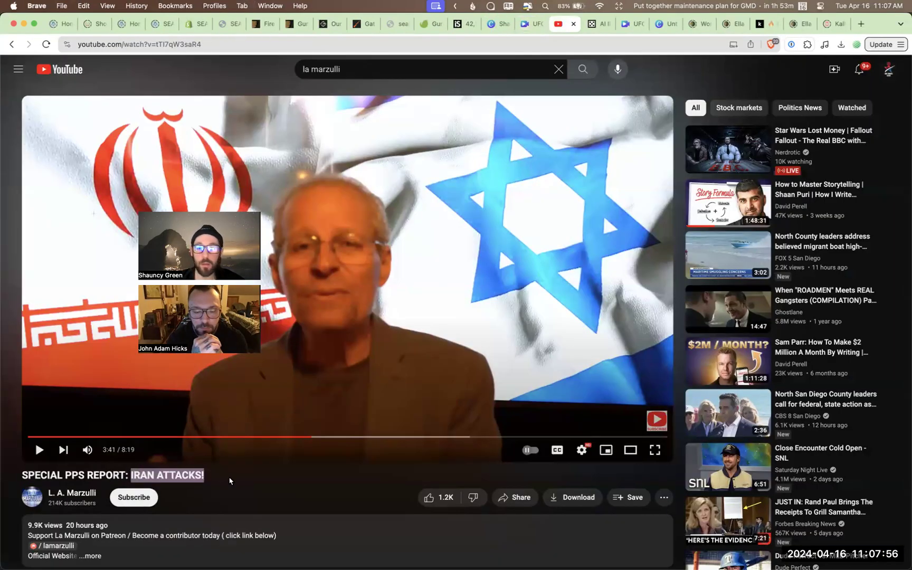
key("ctrl+Tab")
key("ctrl+shift+Tab")
key("ctrl+shift+Tab")
left_click(507, 483)
key("super+v")
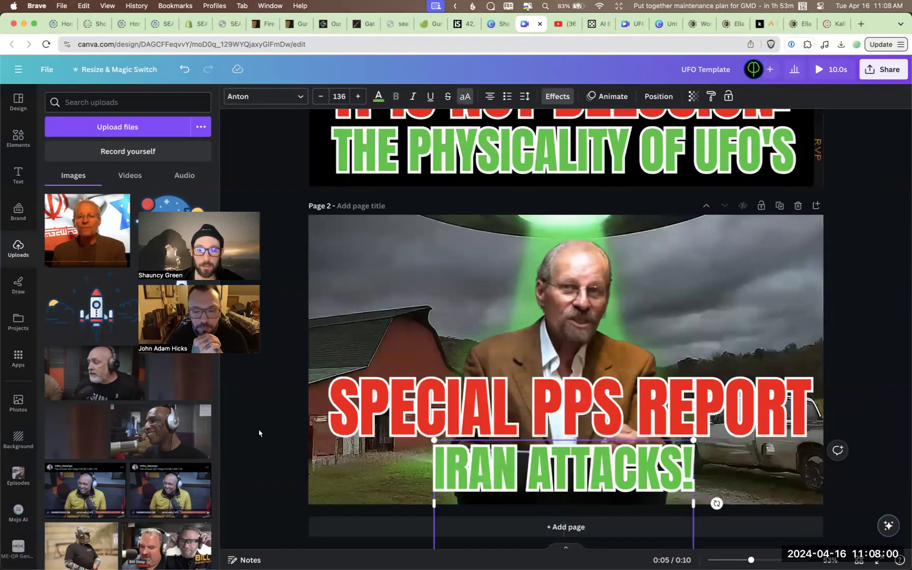
Add a blank page 3 below page 2.
left_click(396, 450)
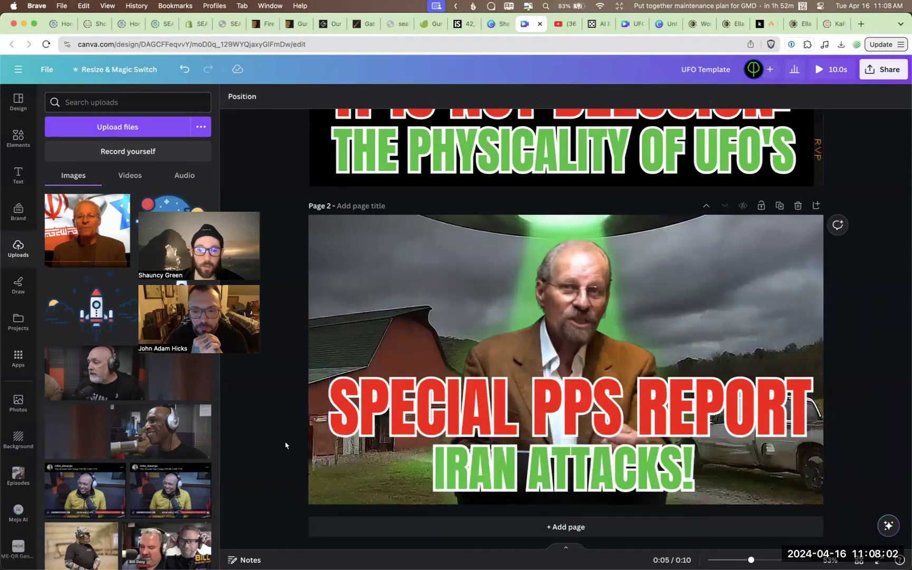
left_click(568, 468)
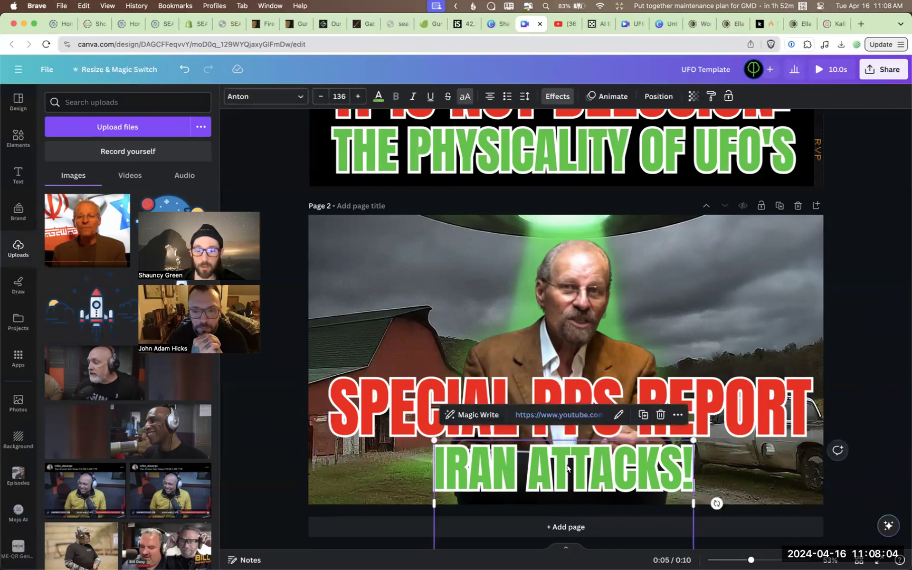
left_click(730, 530)
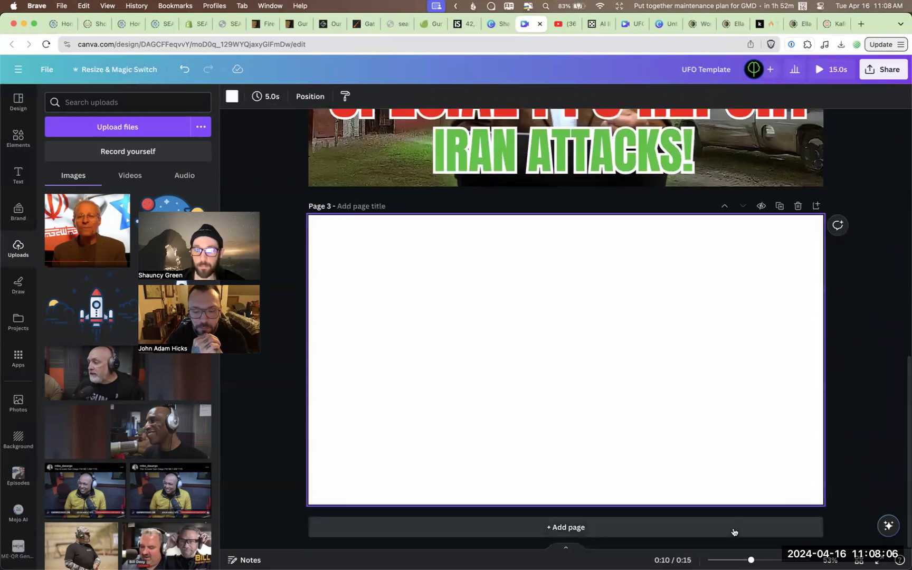
Enlarge the green "IRAN ATTACKS!" line on page 2 to font size 184 and move it near the center, overlapping the red headline's lower edge.
scroll(689, 428, "up", 5)
left_click(641, 407)
left_click_drag(694, 491, 792, 520)
left_click_drag(627, 396, 599, 378)
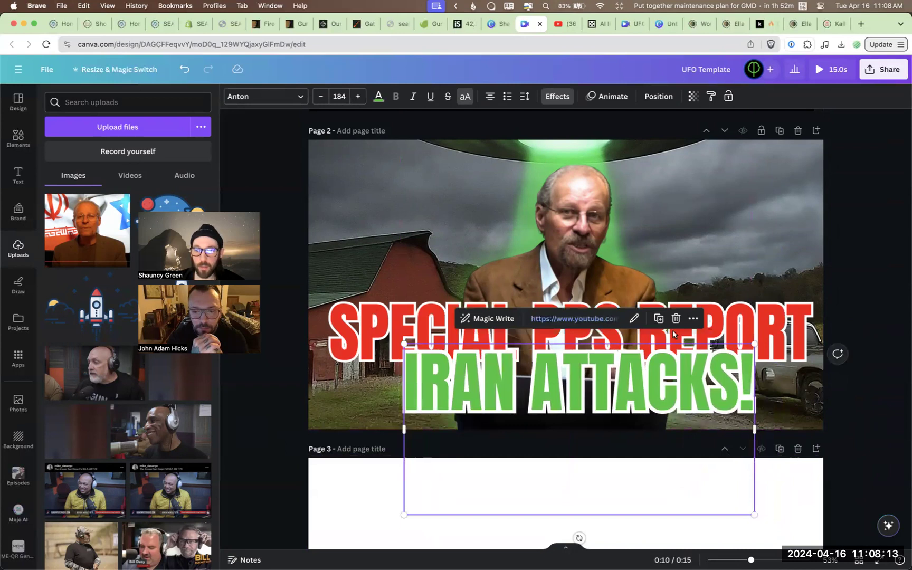
Move page 2's red headline up and center it at font size 178, and set the green "IRAN ATTACKS!" line just beneath it.
left_click(736, 315)
left_click_drag(735, 316, 734, 293)
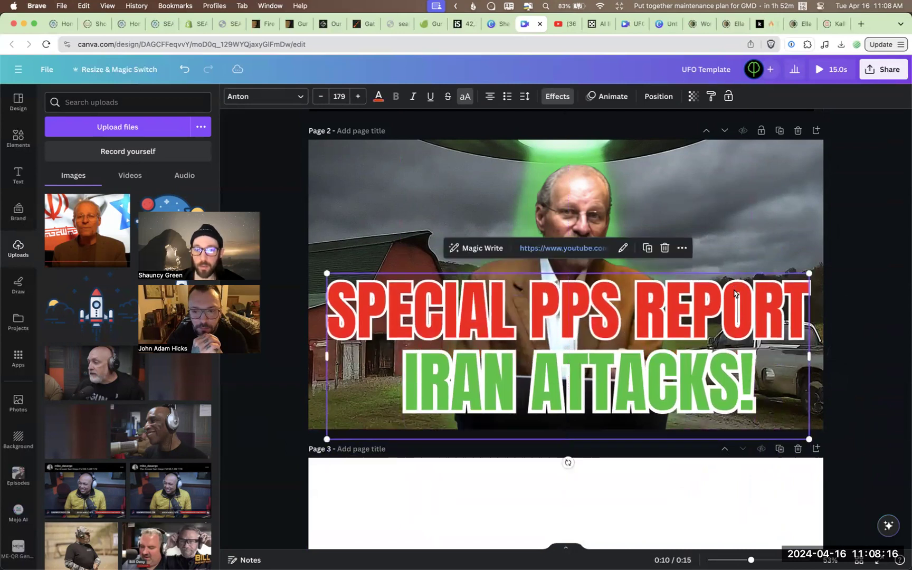
mouse_move(809, 439)
left_mouse_down()
mouse_move(771, 419)
mouse_move(814, 421)
left_mouse_up()
left_click_drag(725, 326, 724, 327)
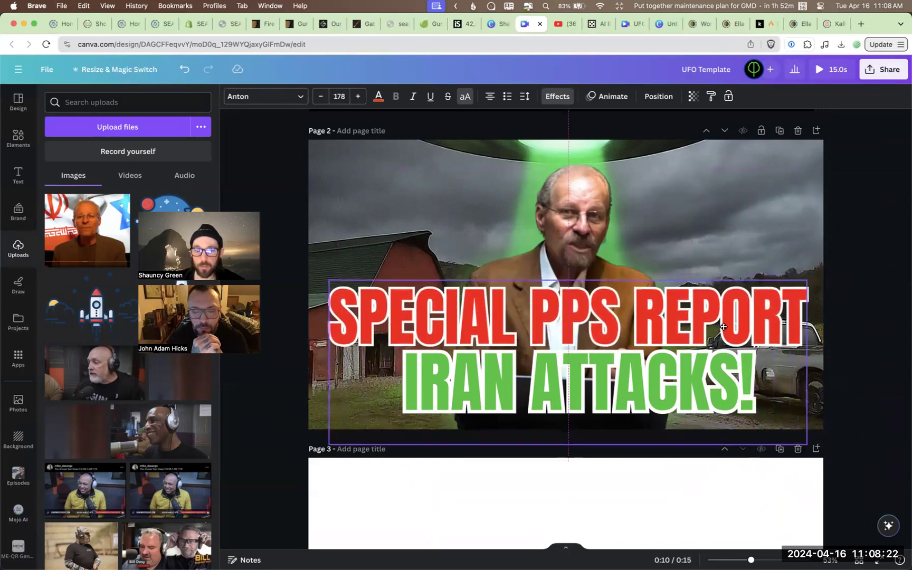
left_click(688, 385)
left_click_drag(688, 385, 692, 388)
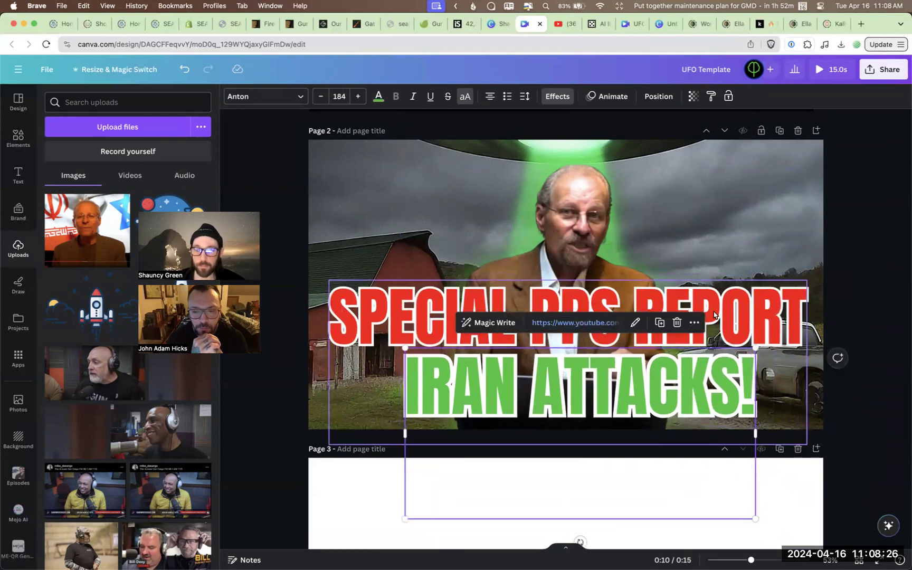
Copy the grouped film frame border from page 1 and paste it onto page 2.
scroll(714, 313, "up", 6)
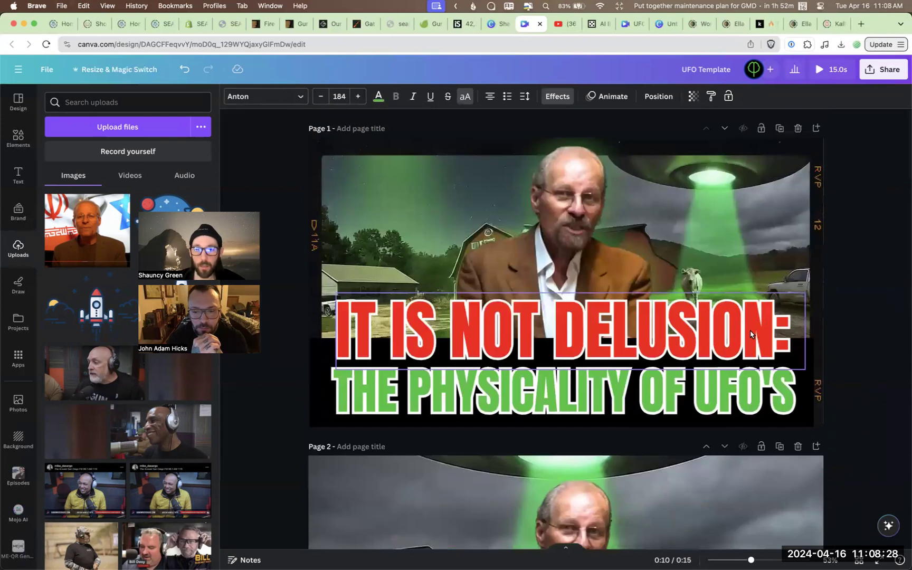
left_click(314, 256)
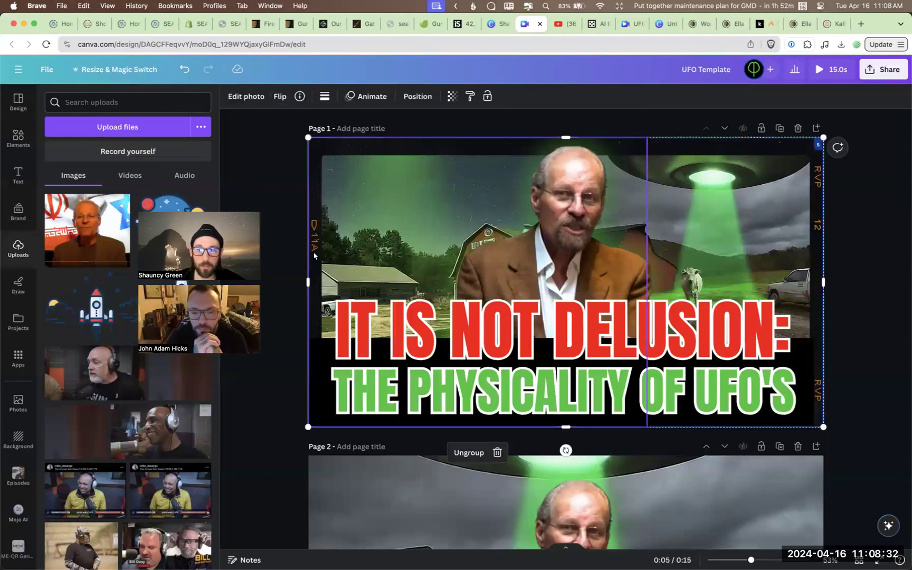
scroll(474, 275, "down", 4)
left_click(473, 276)
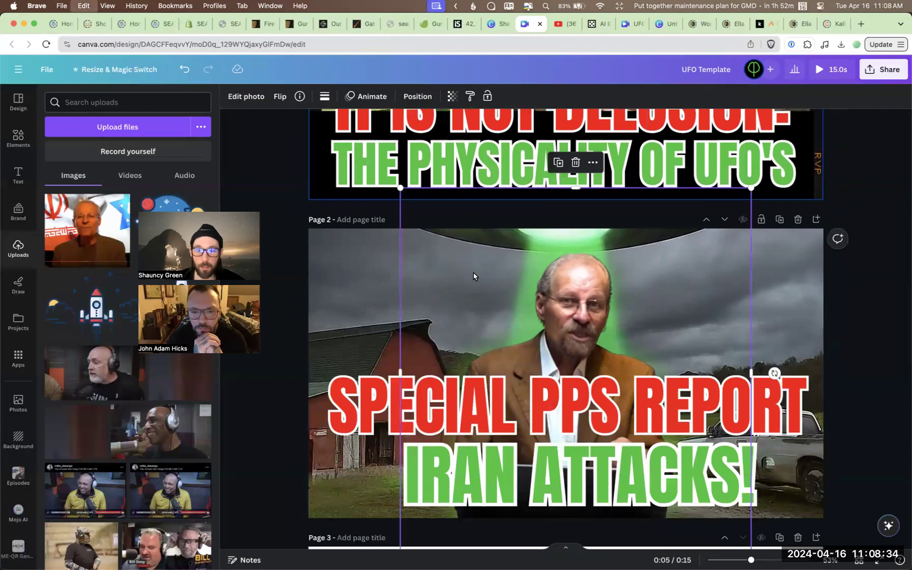
left_click(473, 276)
left_click(279, 403)
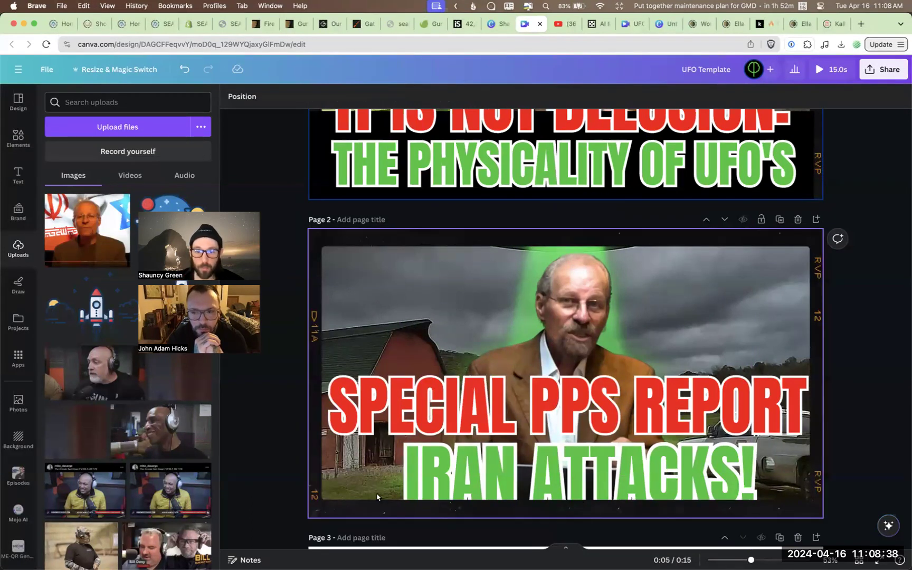
right_click(313, 443)
left_click(267, 426)
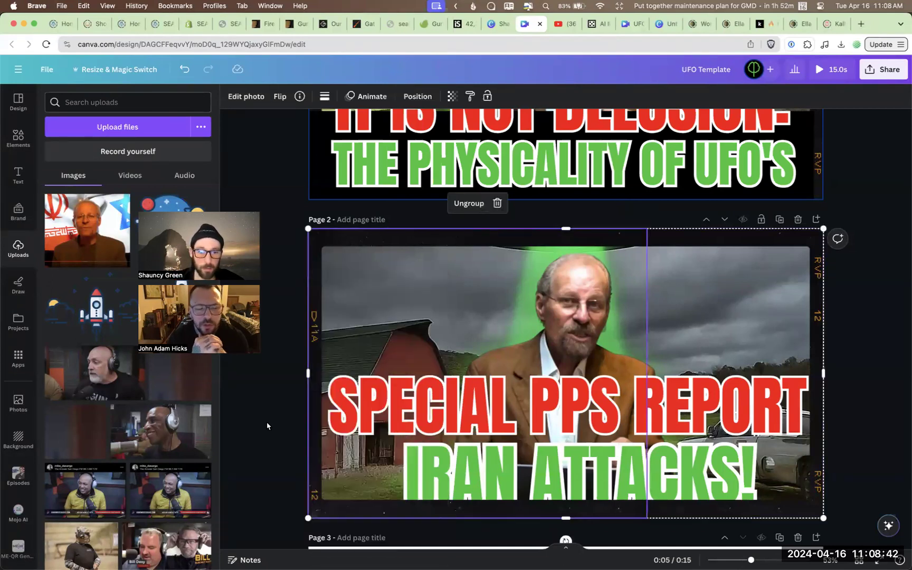
Search the elements library for "film frame".
left_click(18, 138)
left_click(100, 103)
type("film g")
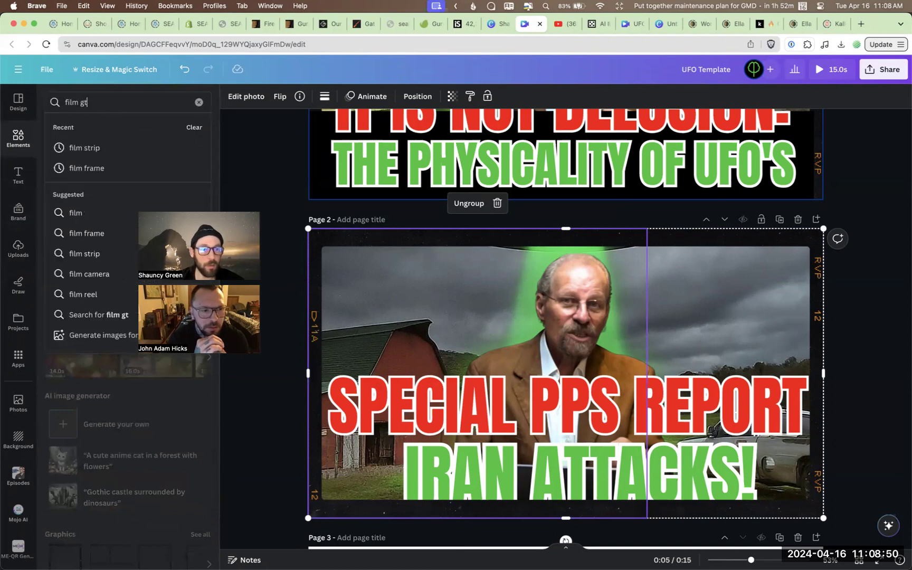
key("BackSpace")
type("fr")
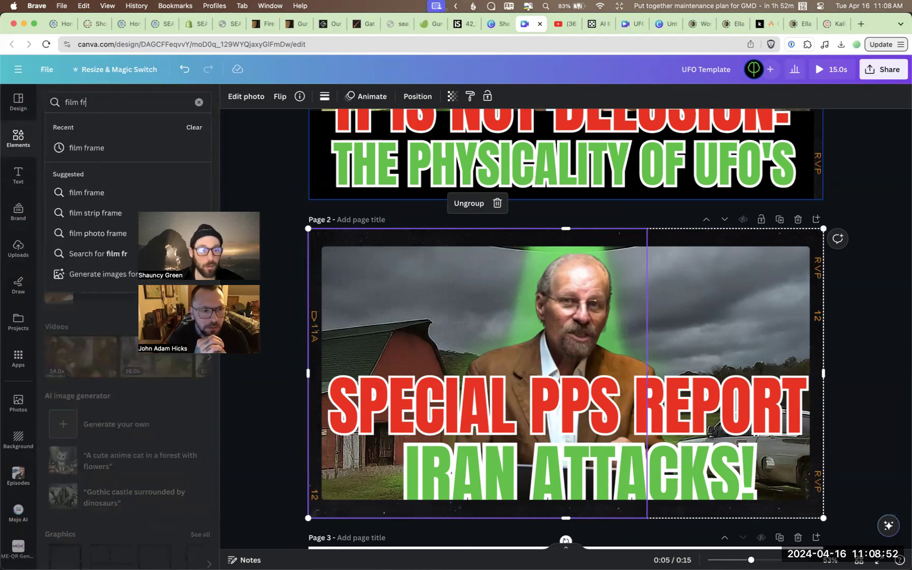
type("ame")
key("Return")
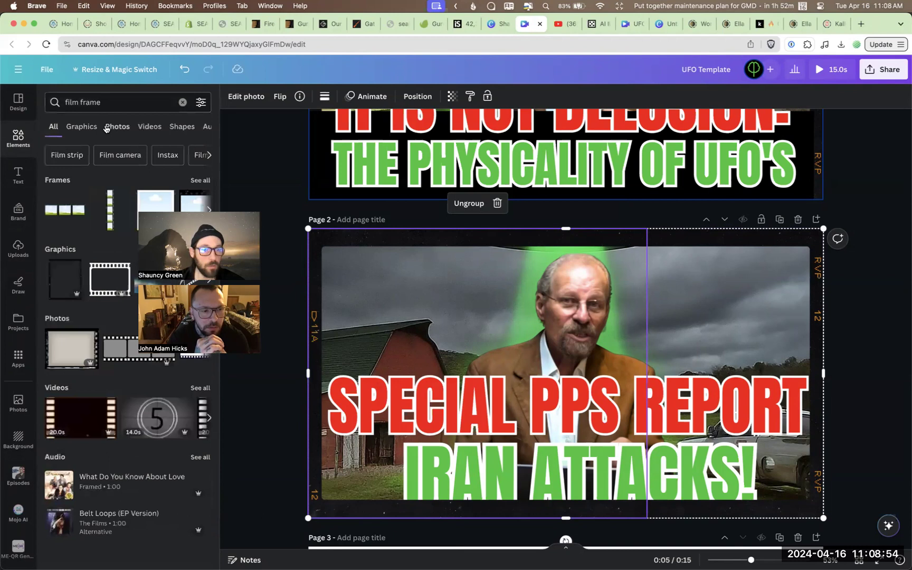
Try placing the first film frame graphic on page 2 over the existing frame border, and undo it.
left_click_drag(65, 278, 425, 295)
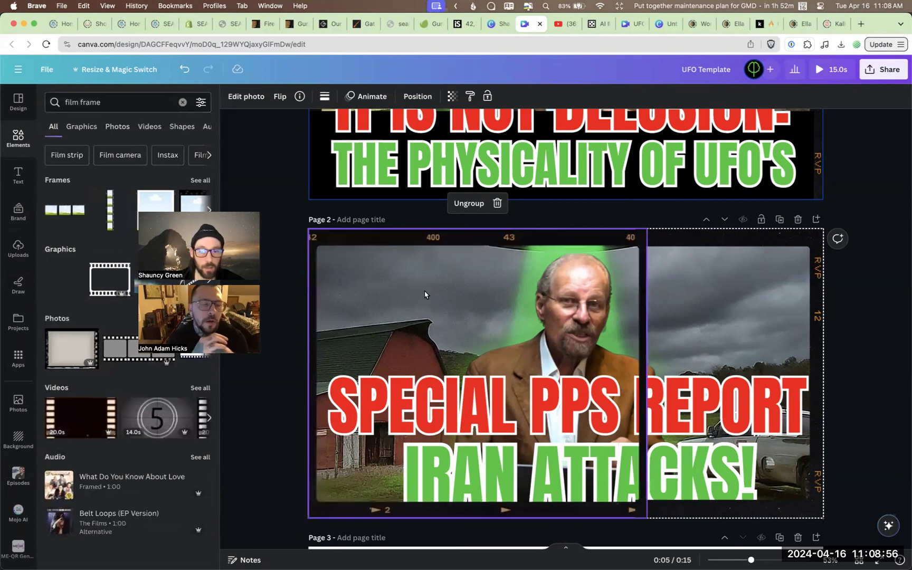
left_click_drag(545, 335, 545, 335)
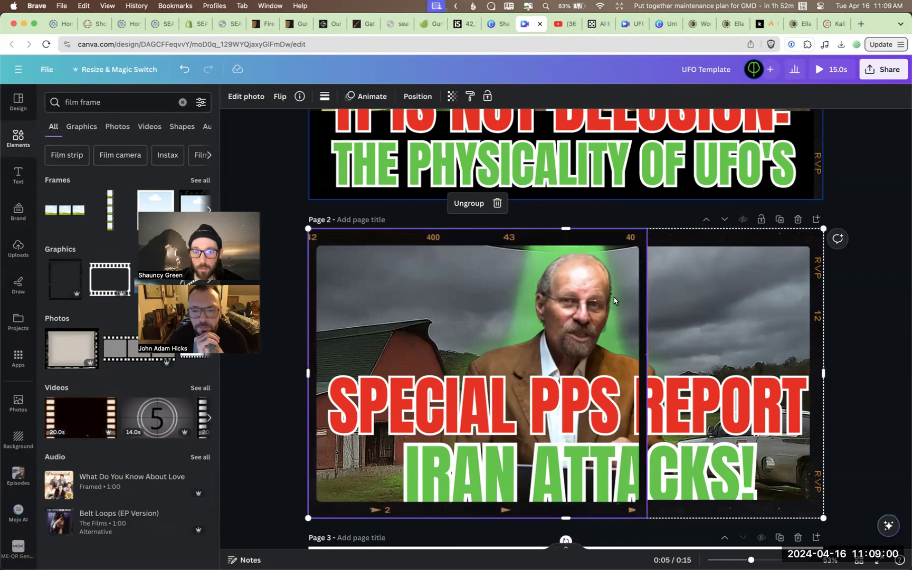
key("super+z")
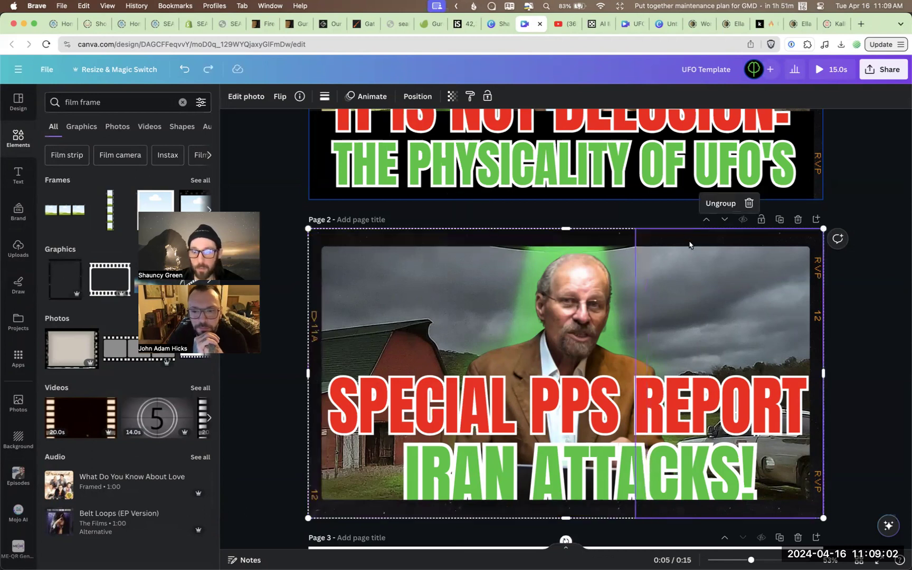
left_click(834, 289)
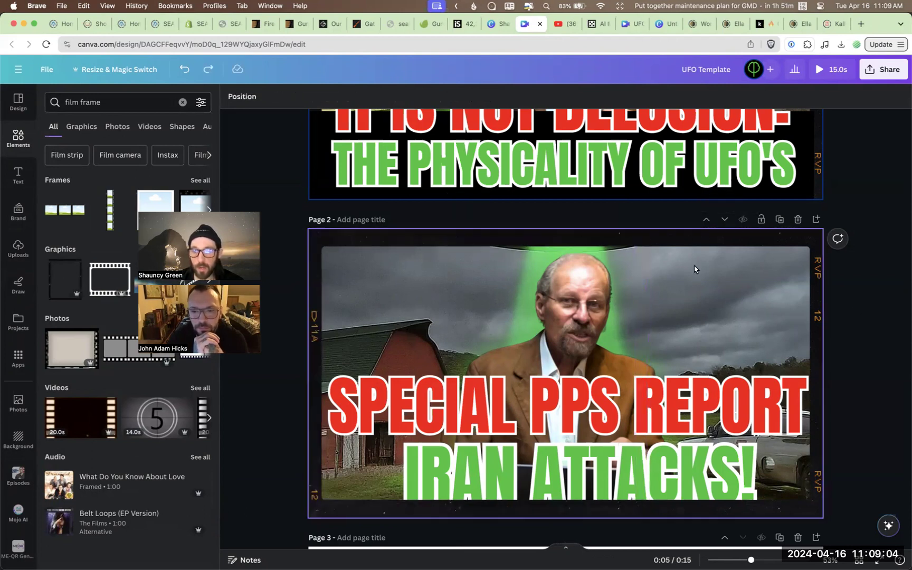
left_click(816, 322)
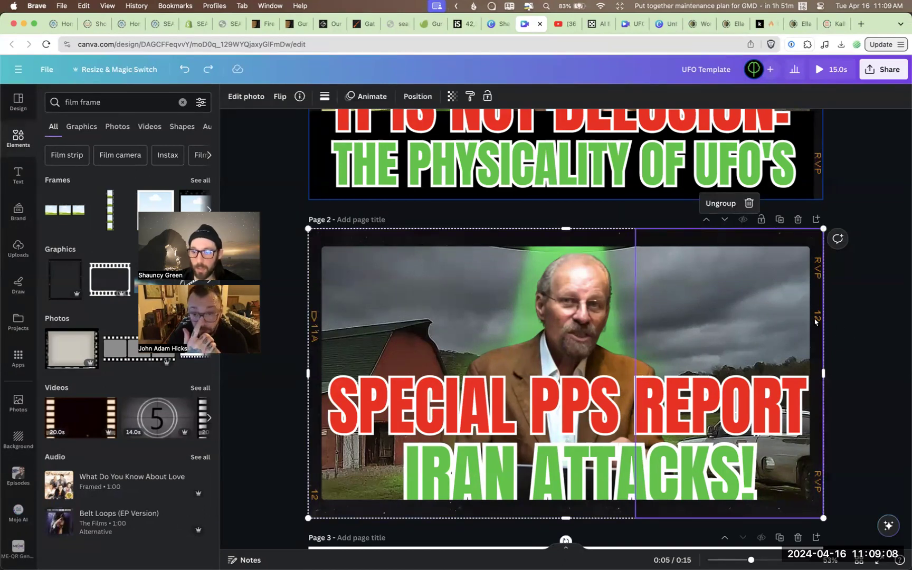
right_click(815, 322)
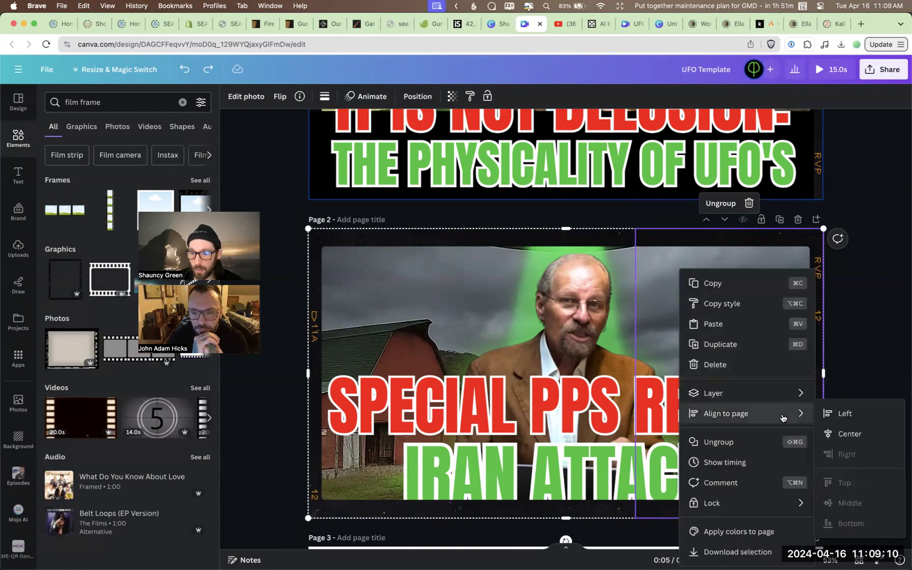
mouse_move(792, 393)
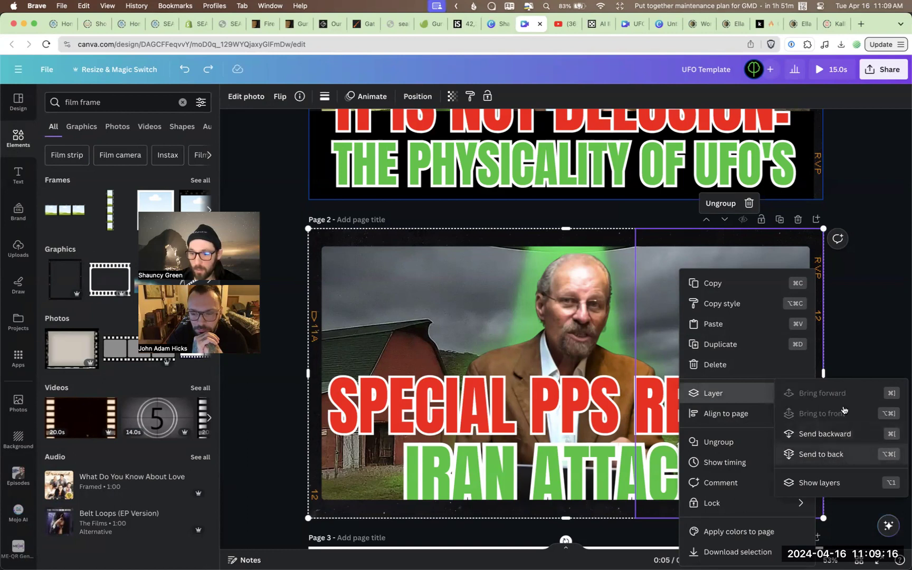
left_click(854, 351)
left_click(855, 351)
Delete the film frame border from page 2 and restore it with an undo.
left_click(818, 318)
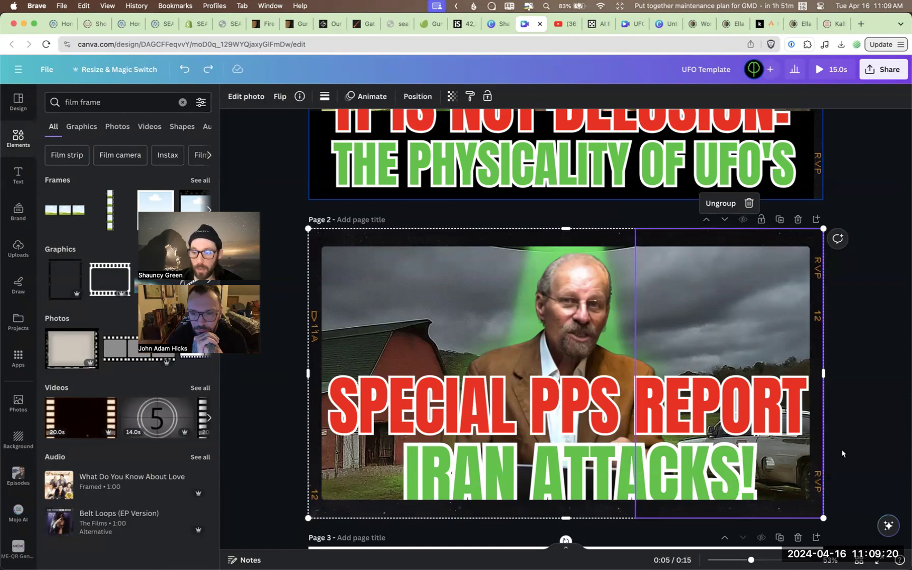
key("Delete")
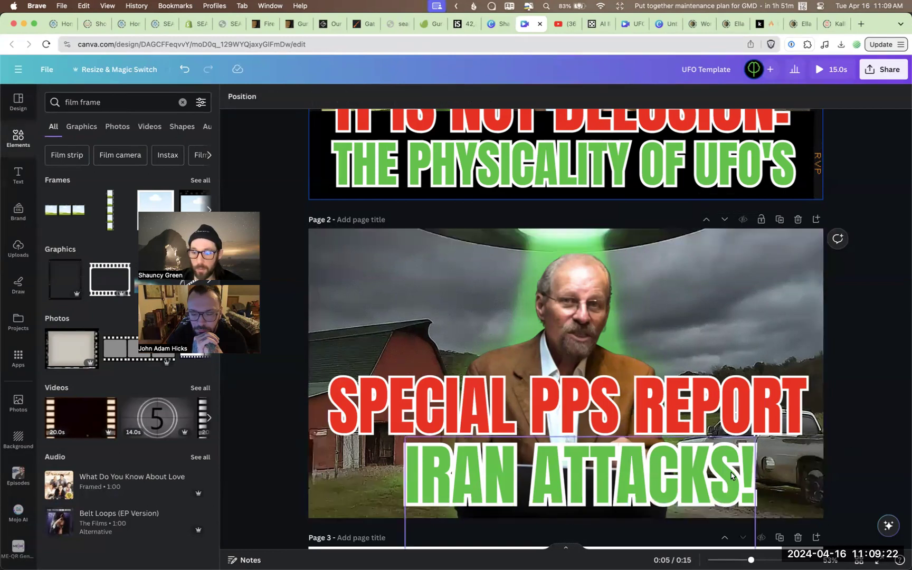
left_click(709, 464)
key("super+z")
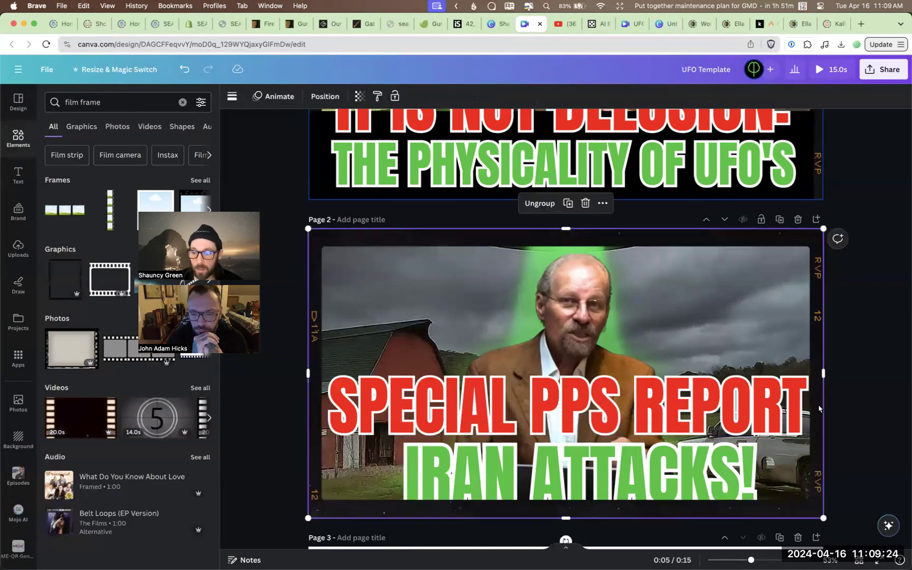
Send page 2's grouped film frame border to the back of the layer order.
right_click(813, 352)
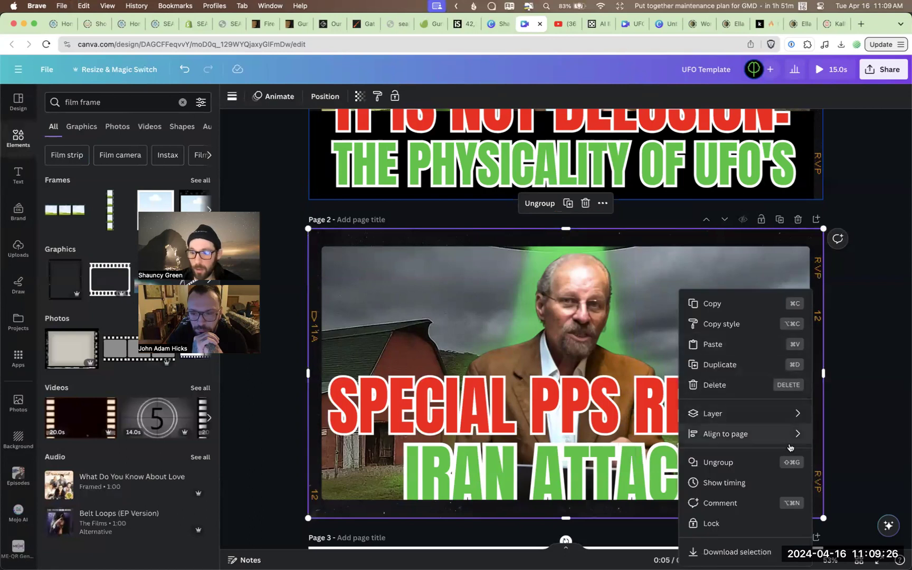
mouse_move(790, 440)
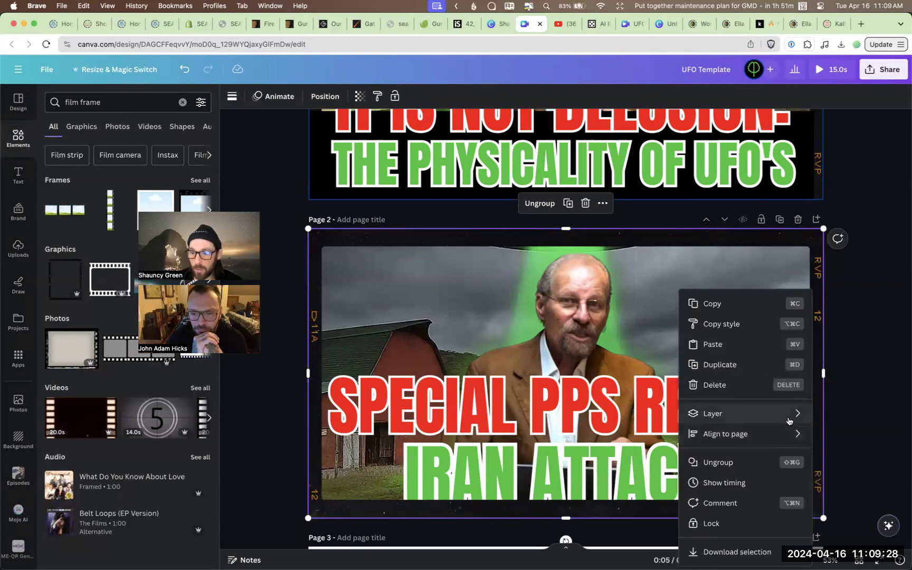
mouse_move(794, 414)
left_click(831, 475)
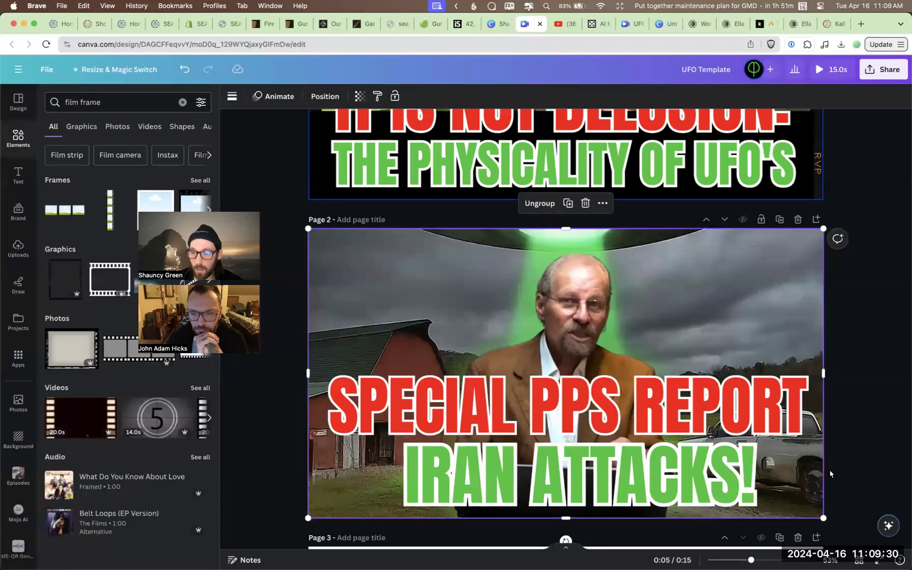
left_click(831, 371)
Send page 2's UFO photo backward one layer, placing it behind the film frame border.
left_click(779, 323)
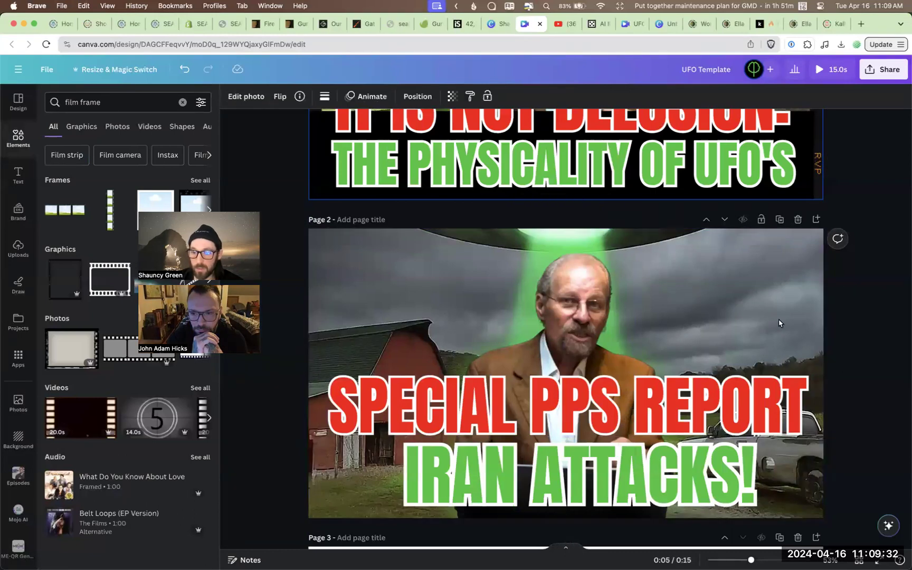
right_click(778, 323)
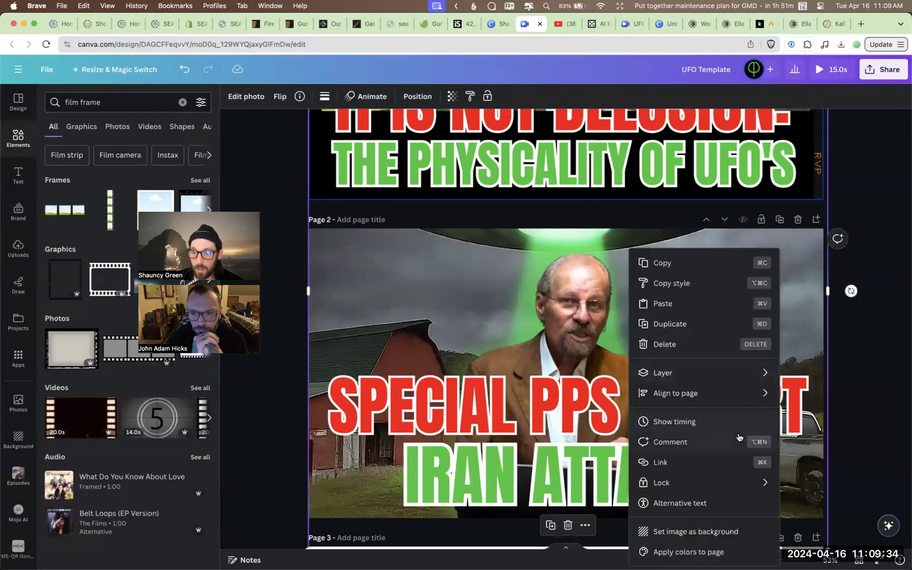
mouse_move(749, 369)
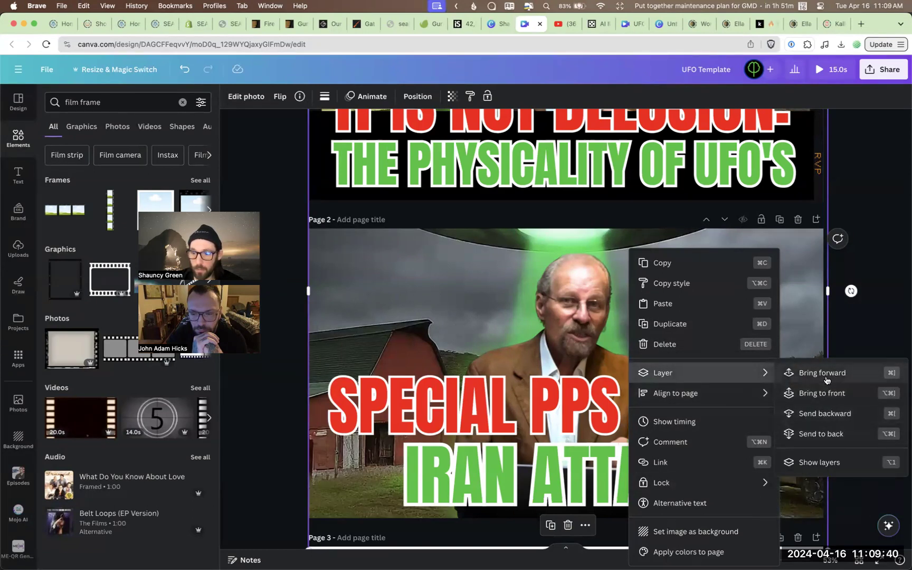
left_click(825, 414)
left_click(849, 396)
scroll(849, 396, "down", 2)
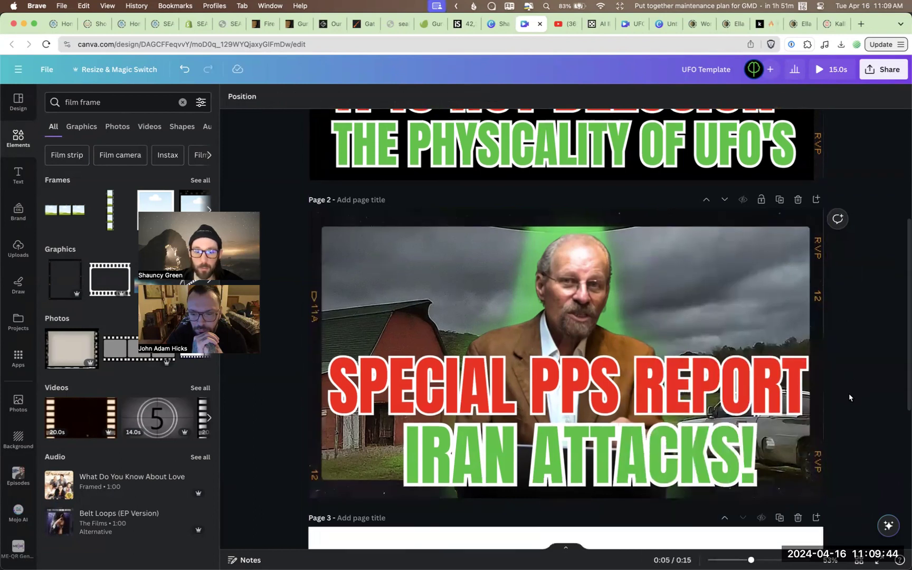
Move the green "IRAN ATTACKS!" line on page 2 slightly up and to the left, tight beneath the red headline.
left_click(573, 461)
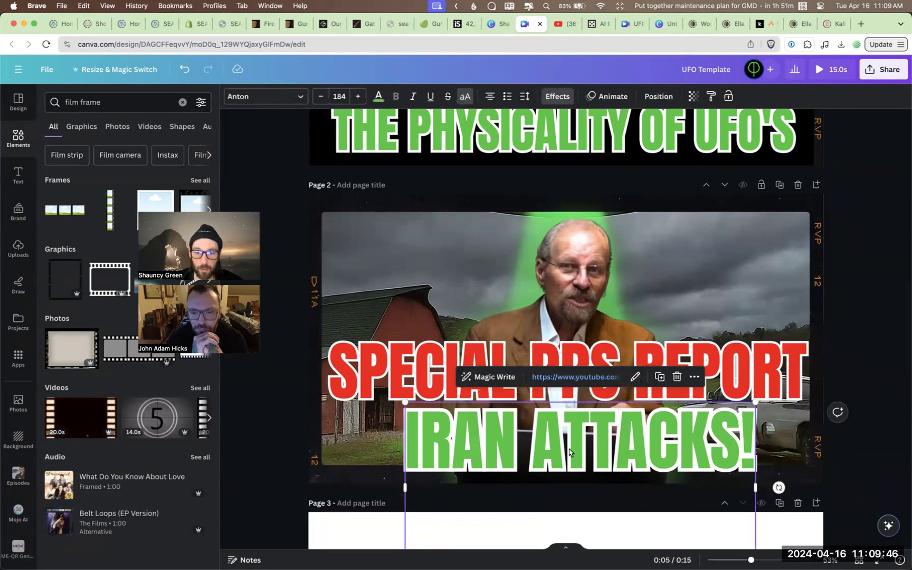
mouse_move(573, 461)
left_mouse_down()
mouse_move(566, 436)
mouse_move(563, 444)
left_mouse_up()
left_click(719, 372)
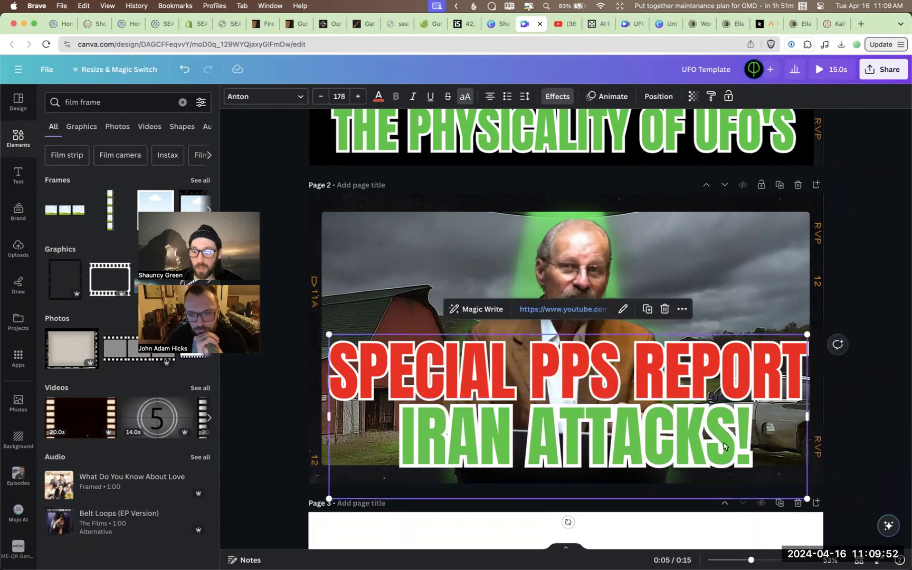
left_click(845, 423)
Review the list of layers that make up page 1.
scroll(856, 422, "up", 5)
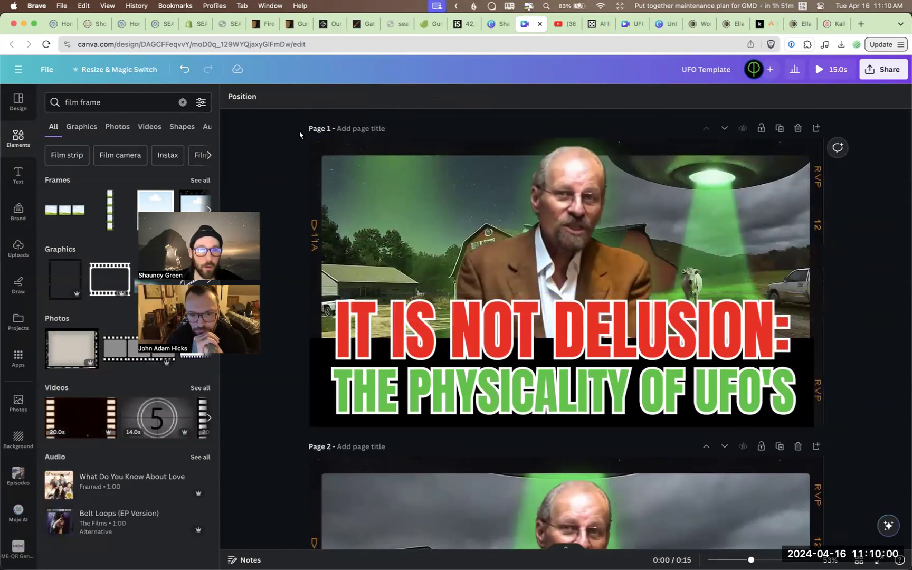
left_click(293, 157)
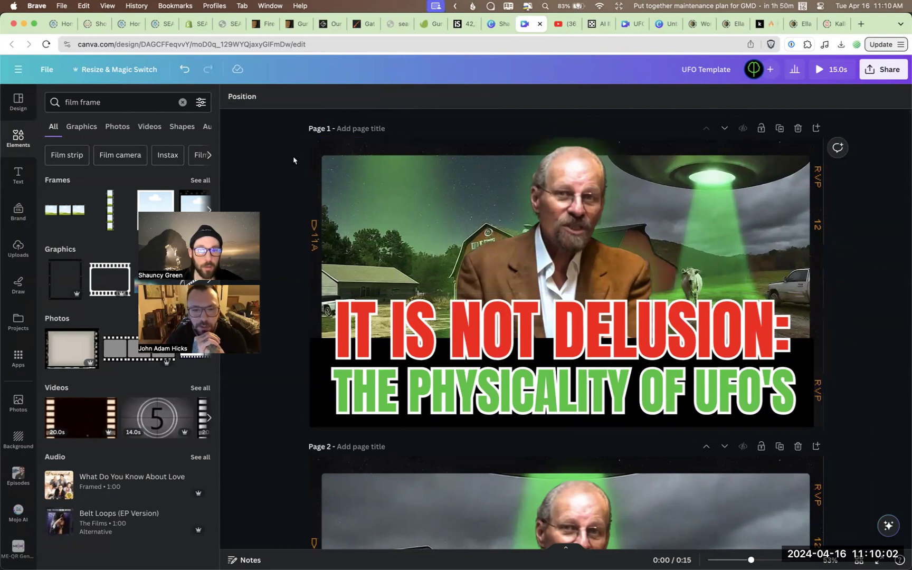
left_click(242, 96)
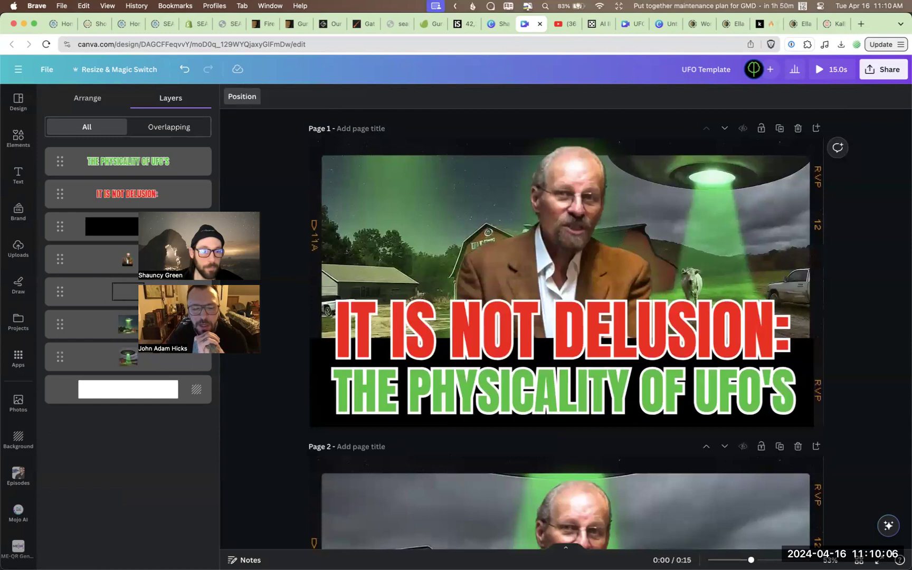
left_click(250, 160)
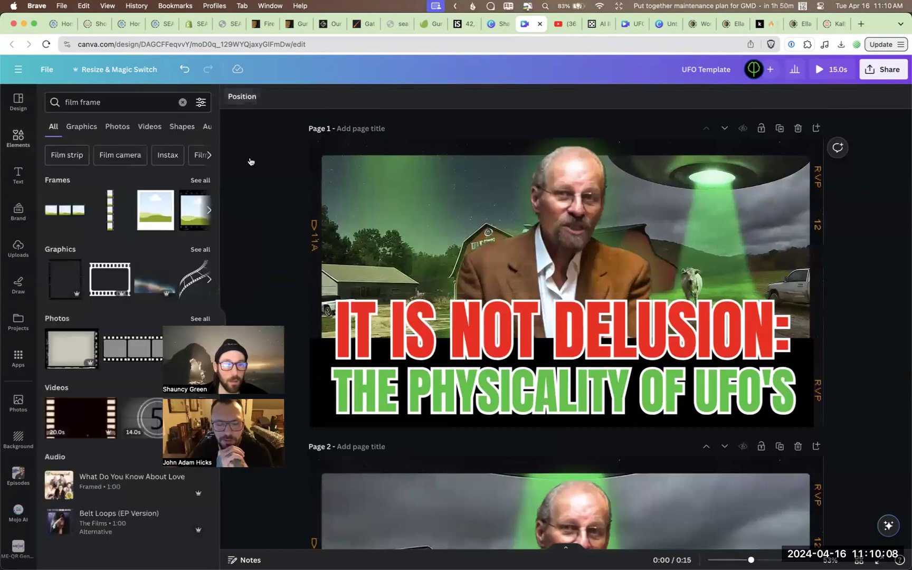
Search the elements library for "ufo saucer" and list all of the graphics results.
scroll(275, 191, "down", 1)
left_click(108, 100)
key("super+a")
type("ufo sa")
type("ucer")
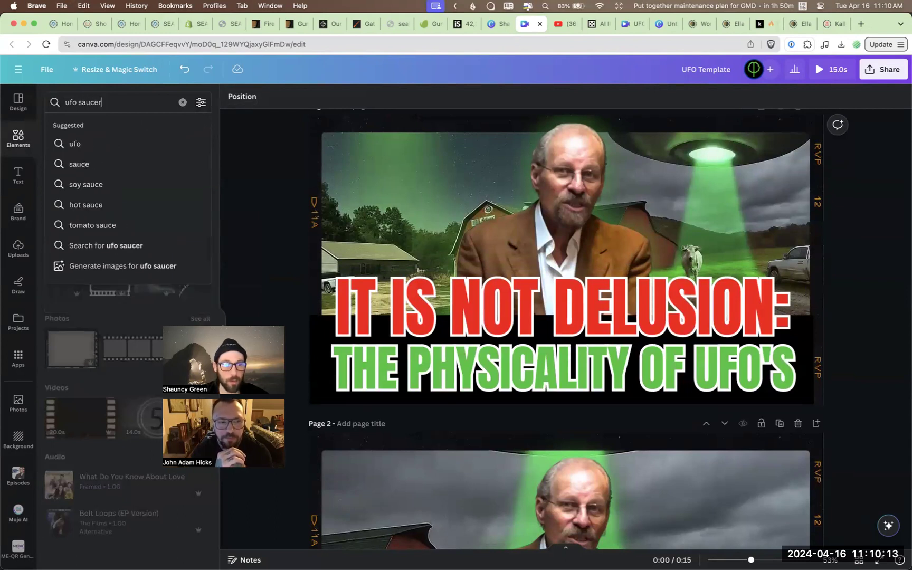
key("Return")
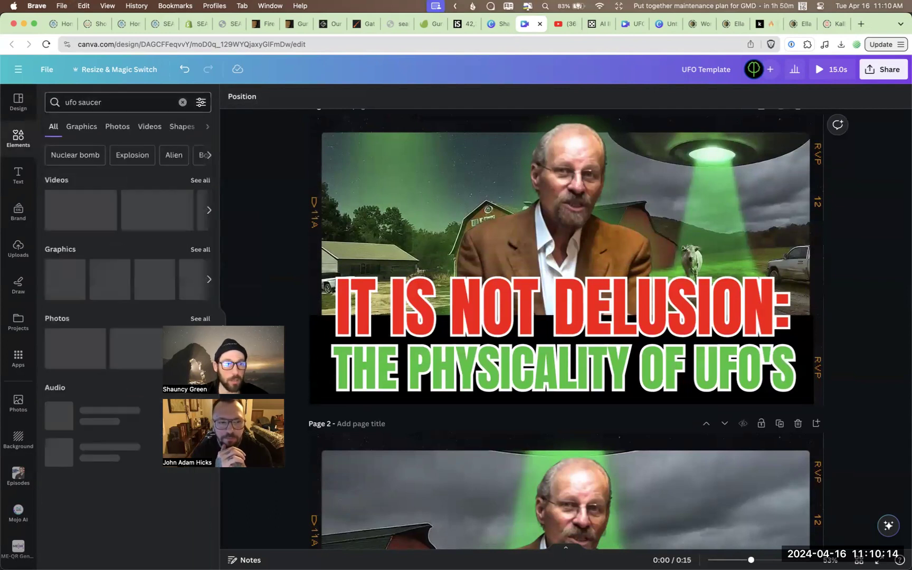
left_click(200, 251)
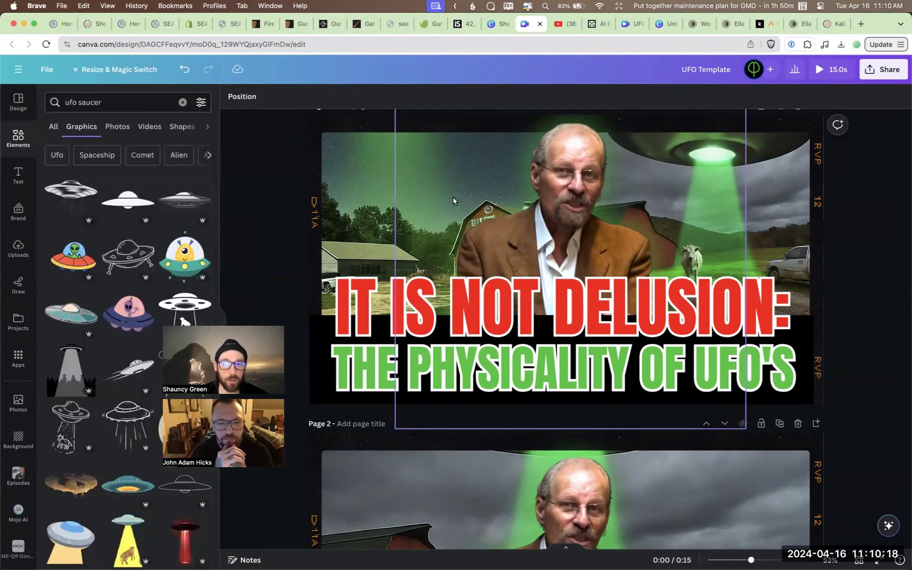
Browse the saucer graphics and add a black-and-white flying saucer to page 2, beside the speaker's head above the barn.
scroll(148, 252, "down", 3)
scroll(148, 251, "up", 2)
scroll(448, 305, "down", 5)
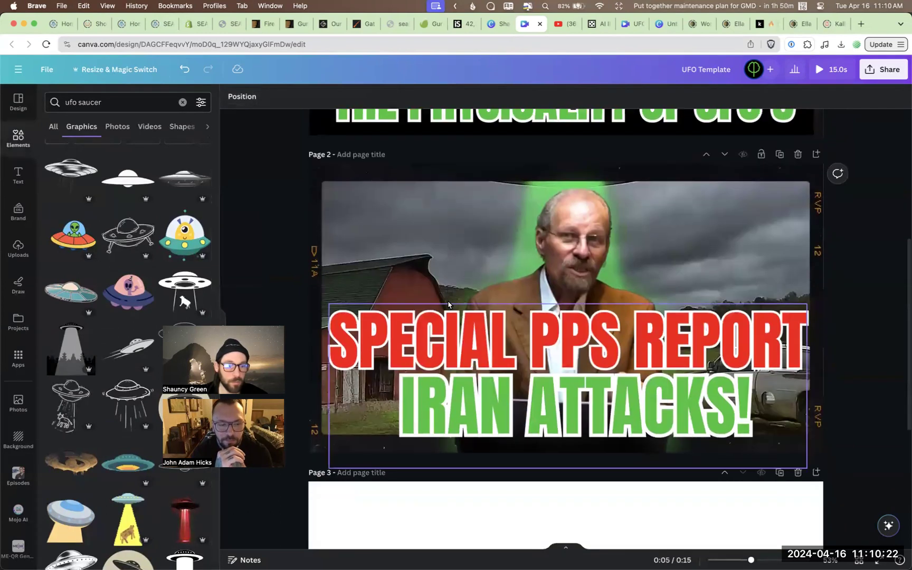
scroll(147, 346, "down", 2)
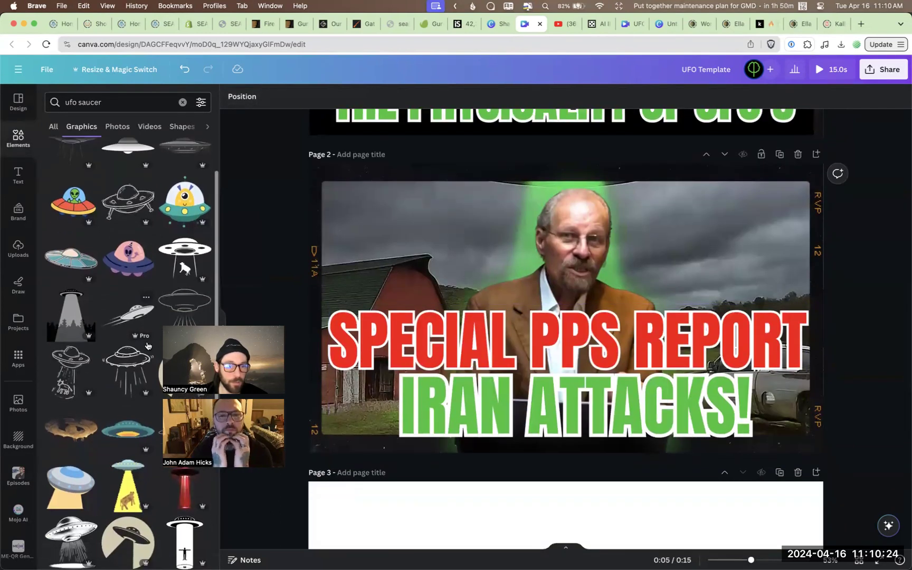
scroll(147, 345, "up", 2)
scroll(99, 264, "down", 10)
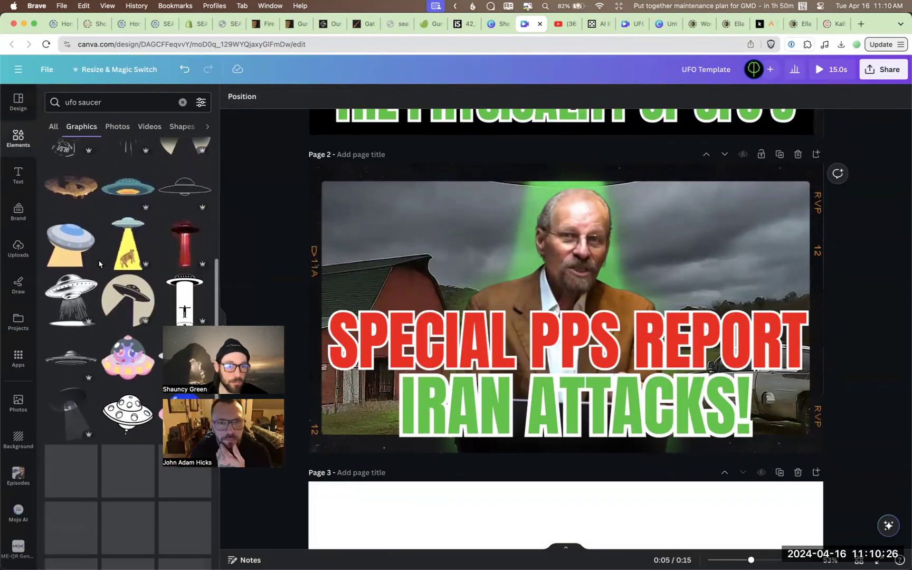
scroll(100, 263, "down", 6)
scroll(99, 264, "up", 1)
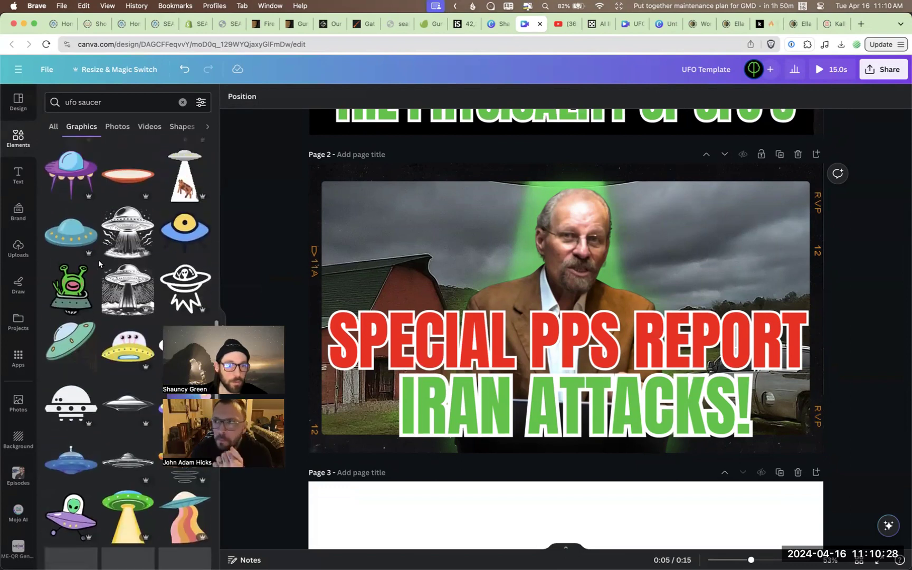
scroll(99, 264, "down", 1)
scroll(100, 264, "down", 4)
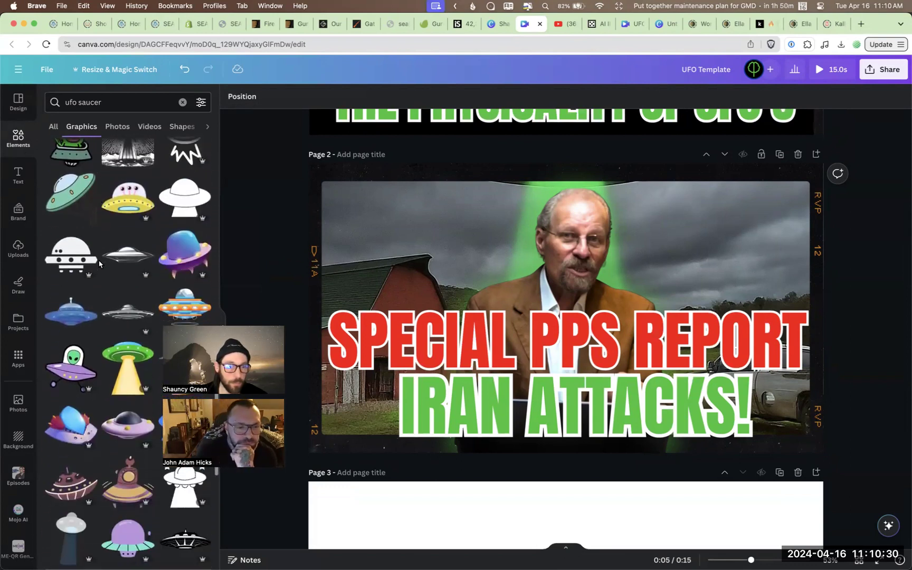
left_click(125, 267)
left_click_drag(127, 268, 520, 260)
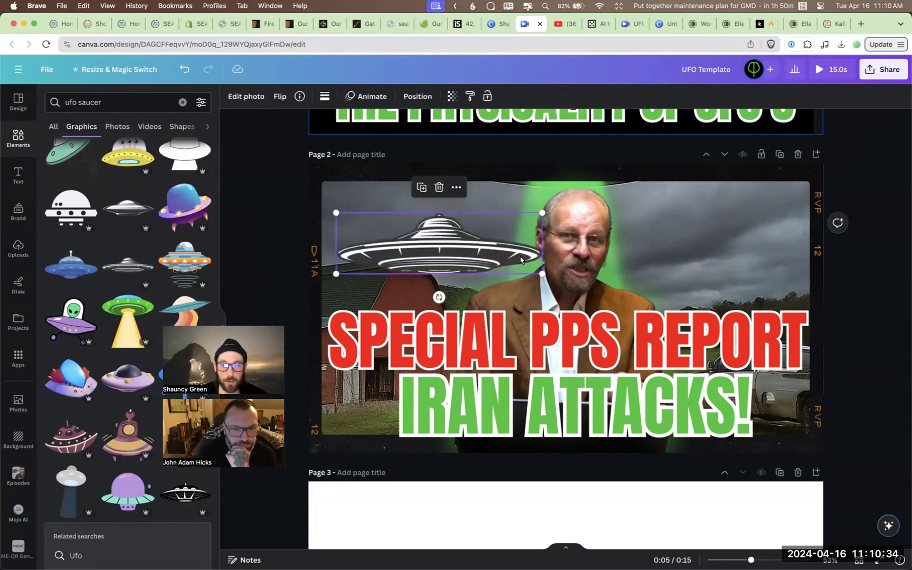
Tilt the saucer graphic counterclockwise, shrink it slightly and place it in the sky above the red barn.
left_click_drag(439, 297, 459, 295)
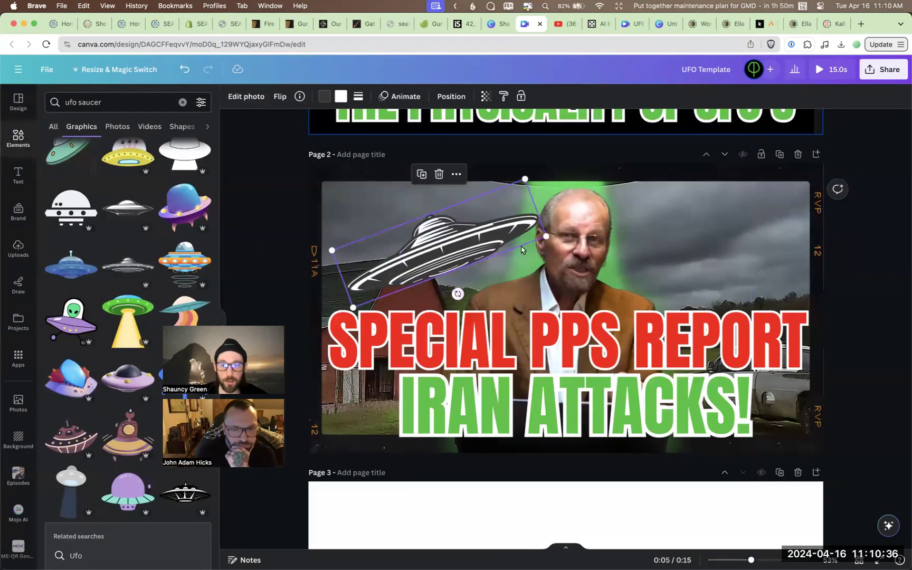
left_click_drag(546, 236, 497, 238)
left_click_drag(413, 241, 429, 226)
left_click(275, 244)
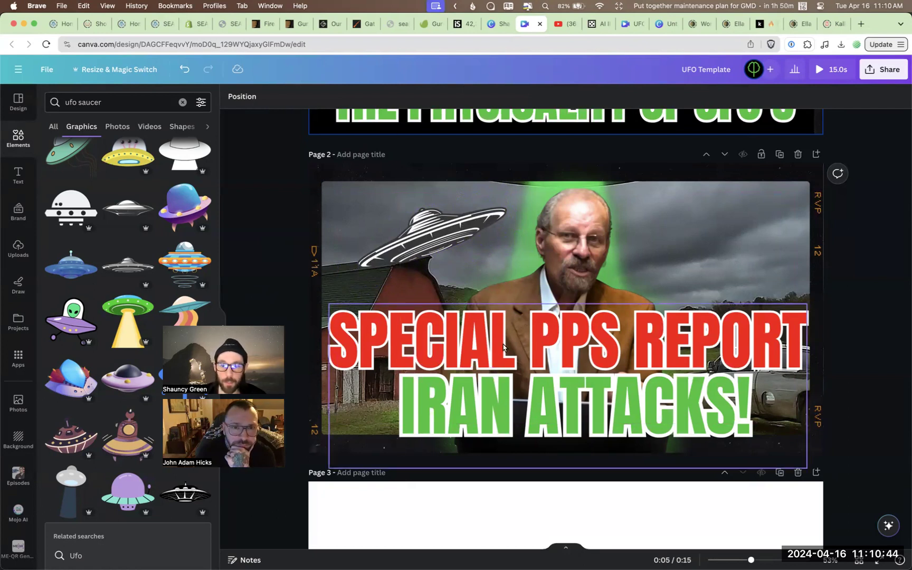
scroll(505, 343, "up", 10)
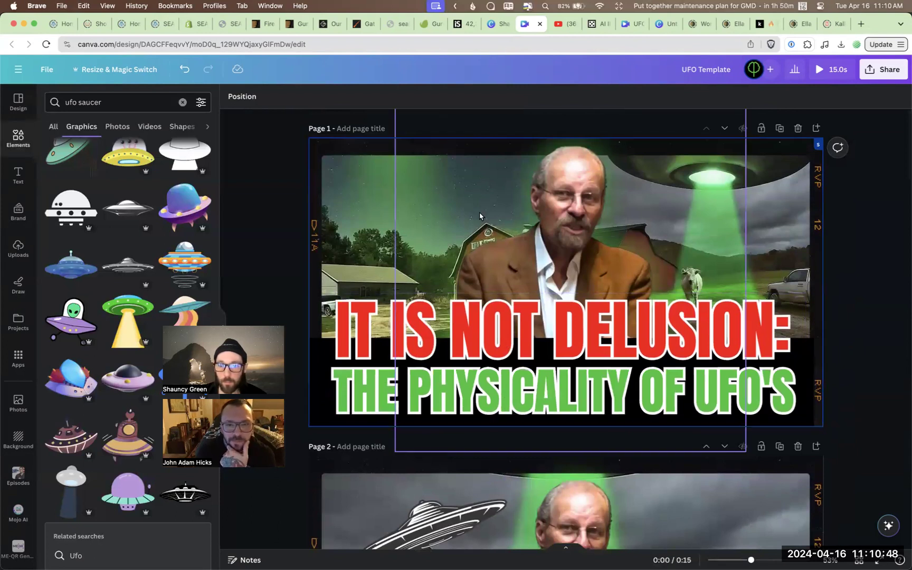
scroll(480, 216, "down", 1)
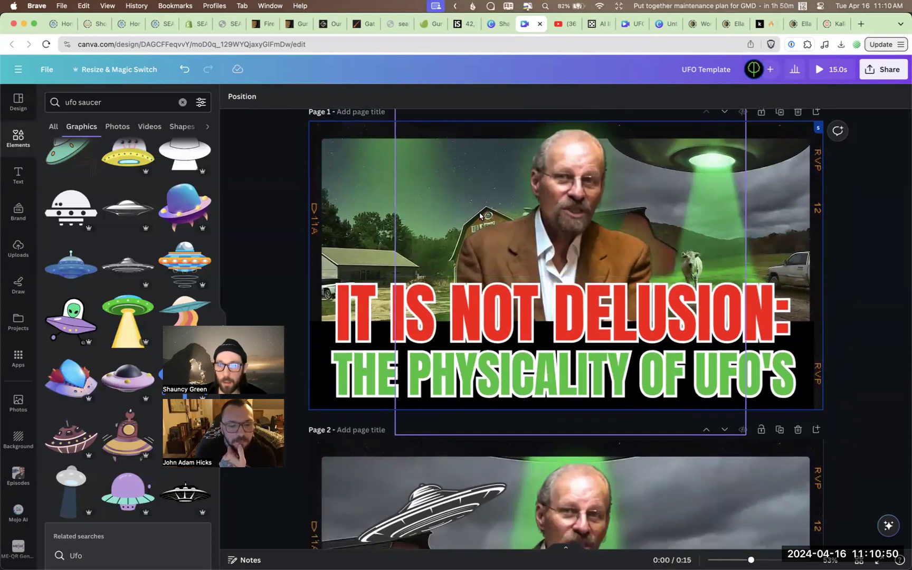
scroll(480, 216, "down", 10)
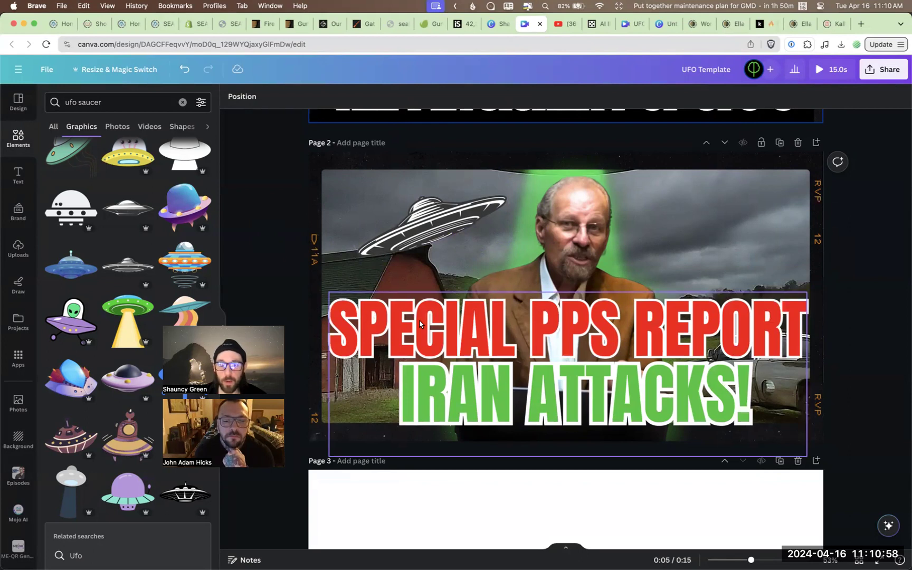
scroll(420, 325, "down", 5)
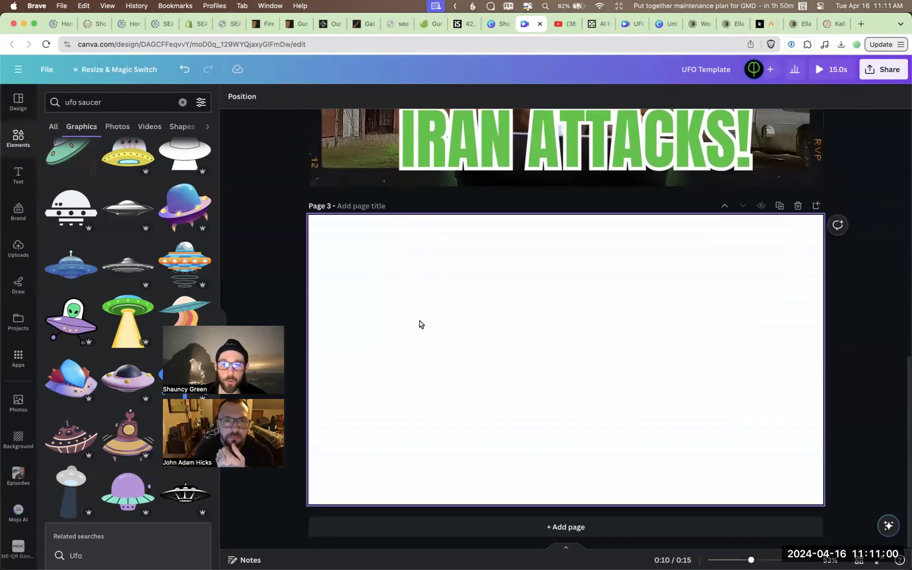
scroll(419, 324, "up", 5)
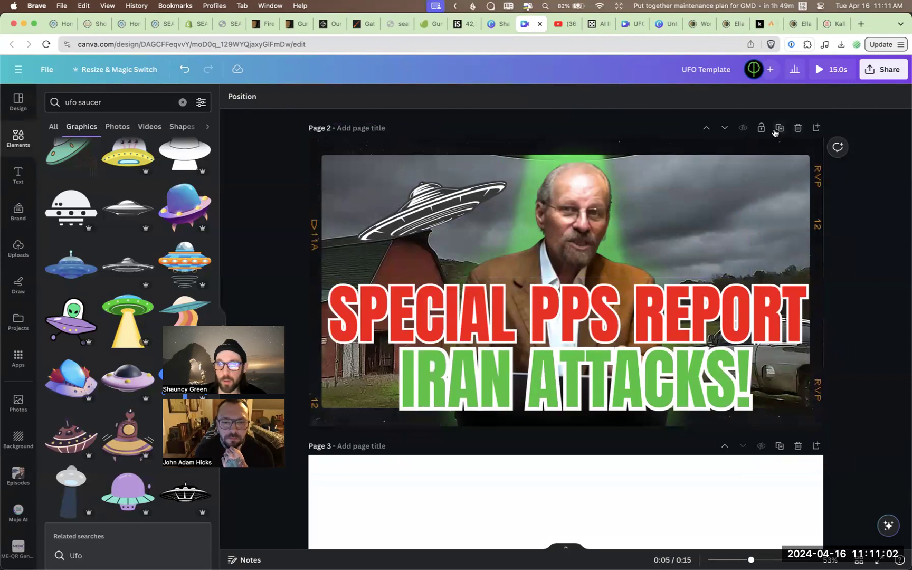
Move page 2's speaker cutout to the right side of the design and place the saucer overlapping the green beam beside his head.
left_click(652, 297)
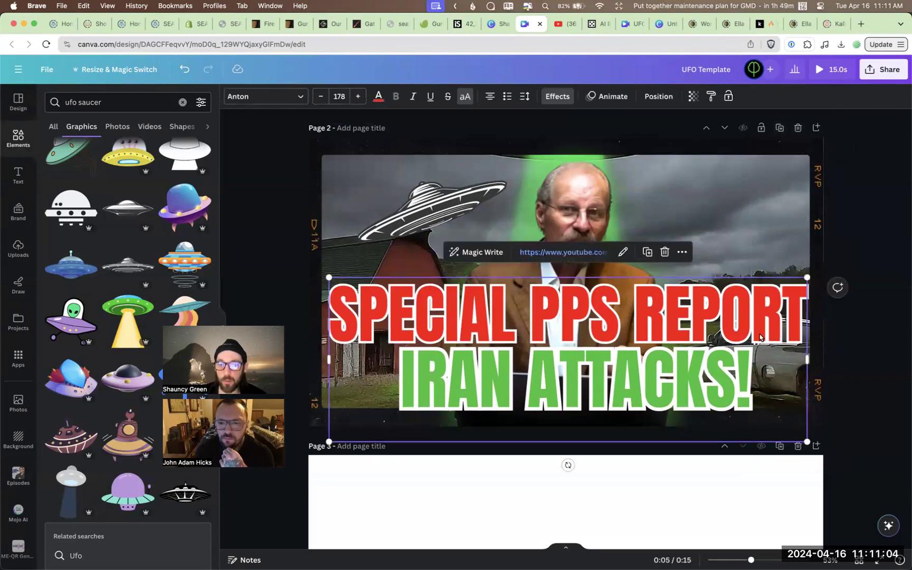
left_click_drag(570, 227, 687, 242)
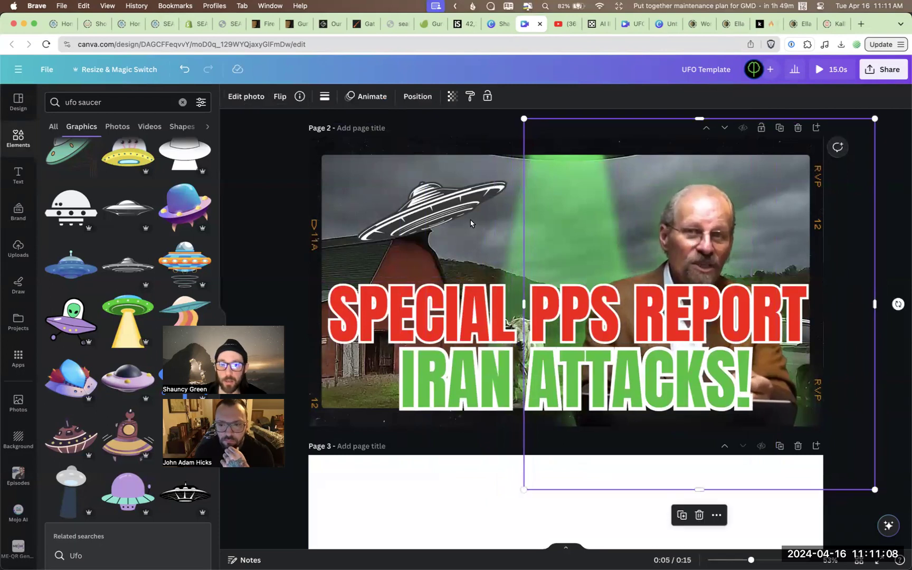
left_click(435, 214)
left_click_drag(435, 214, 634, 208)
Narrow the red "SPECIAL PPS REPORT" text box to about half the page width and move it to the design's upper left.
left_click(711, 331)
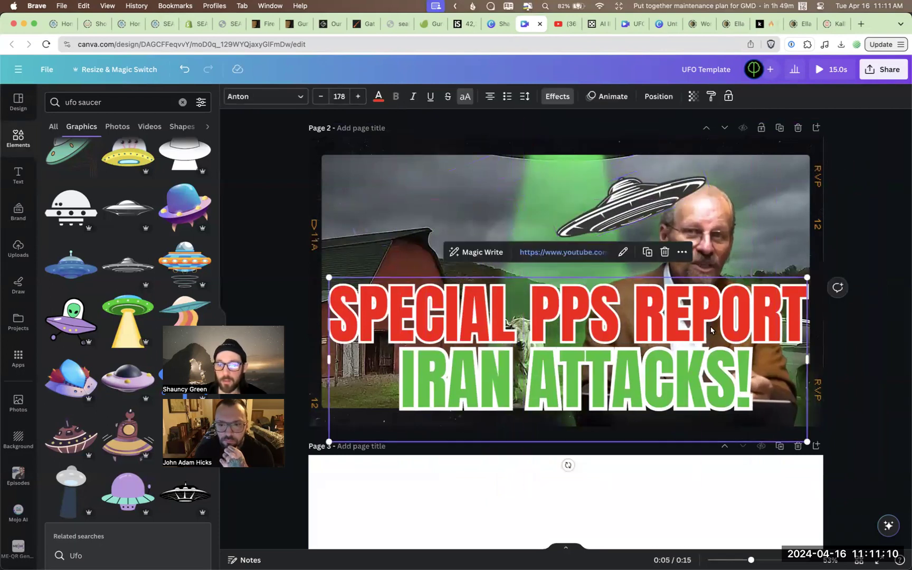
left_click_drag(807, 360, 595, 352)
left_click_drag(483, 306, 471, 177)
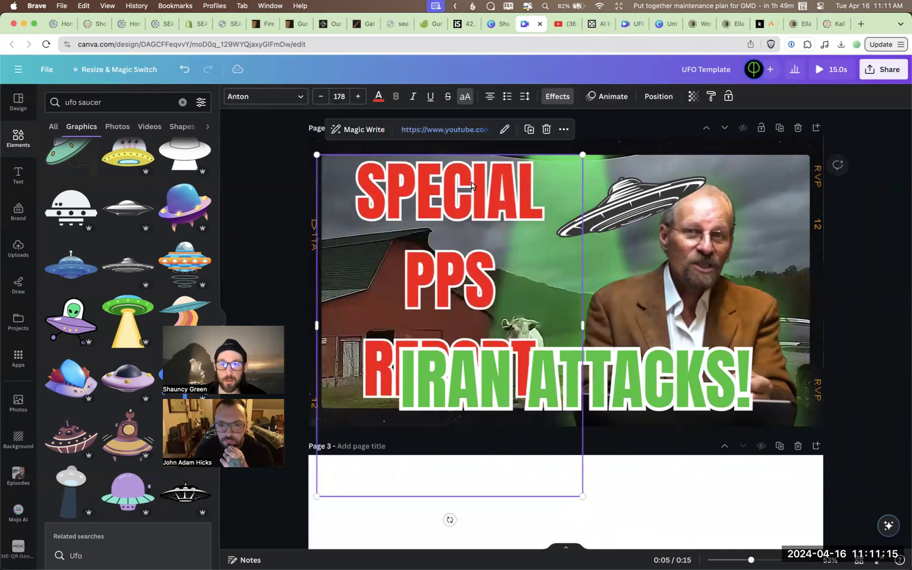
Set the red headline's font size to 50, then raise it gradually until the single line spans most of its text box.
left_click(335, 96)
type("50")
key("Return")
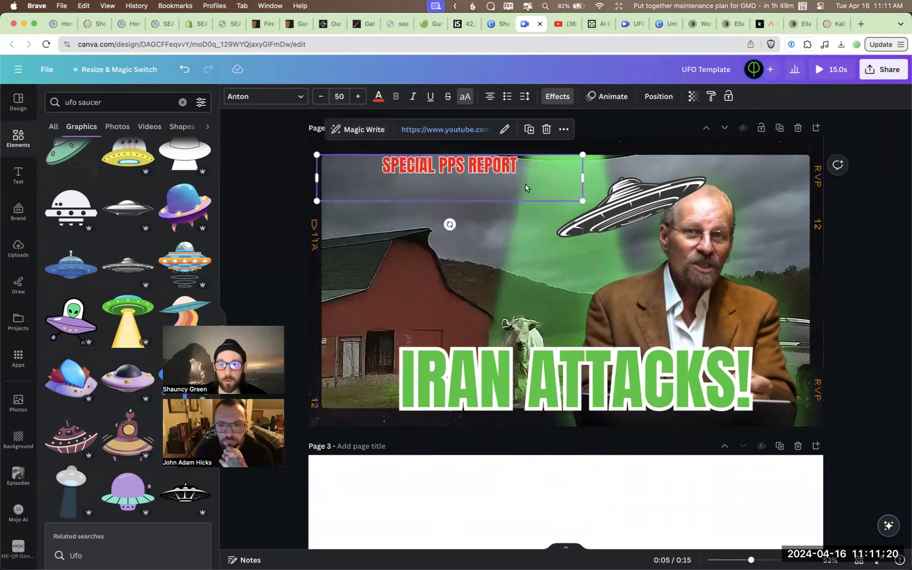
left_click(357, 97)
left_click(357, 97)
left_click(357, 96)
left_click(358, 97)
left_click(357, 96)
left_click(358, 97)
left_click(357, 97)
left_click(357, 97)
Move the green "IRAN ATTACKS!" text left of the speaker and narrow its box so it wraps onto two lines.
left_click(518, 358)
left_click_drag(518, 358, 466, 250)
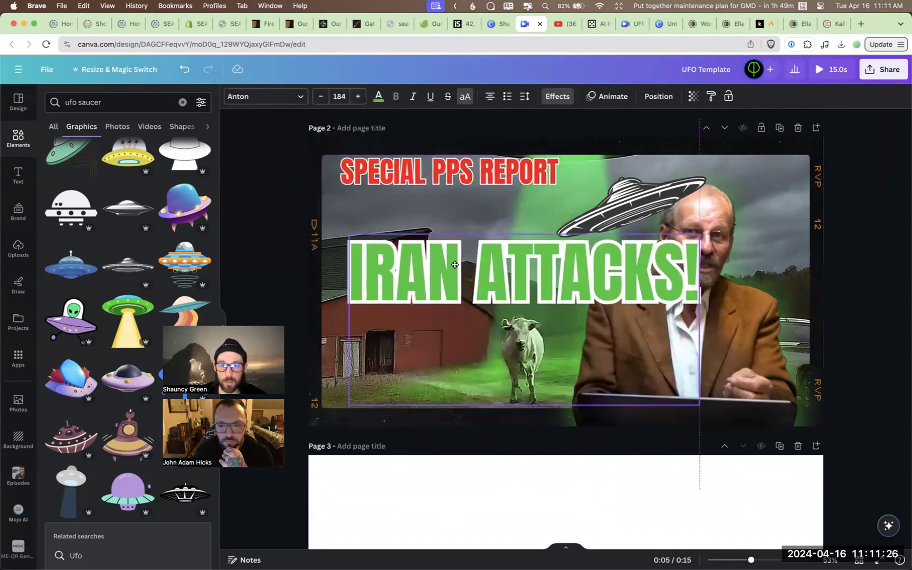
left_click_drag(671, 325, 576, 338)
left_click_drag(510, 351, 510, 324)
Reduce the line spacing of the two-line "IRAN ATTACKS!" text below 1.4.
left_click(525, 96)
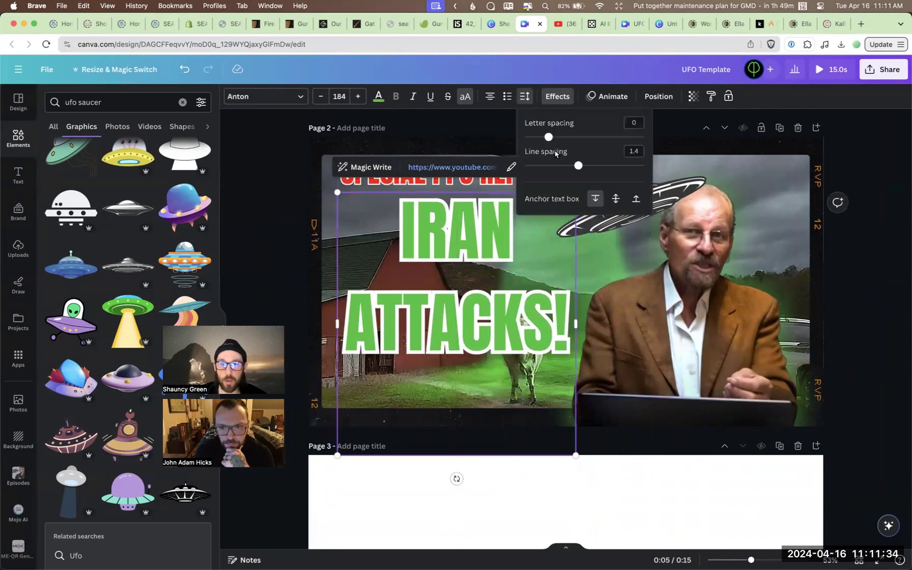
left_click_drag(579, 166, 562, 166)
left_click(482, 275)
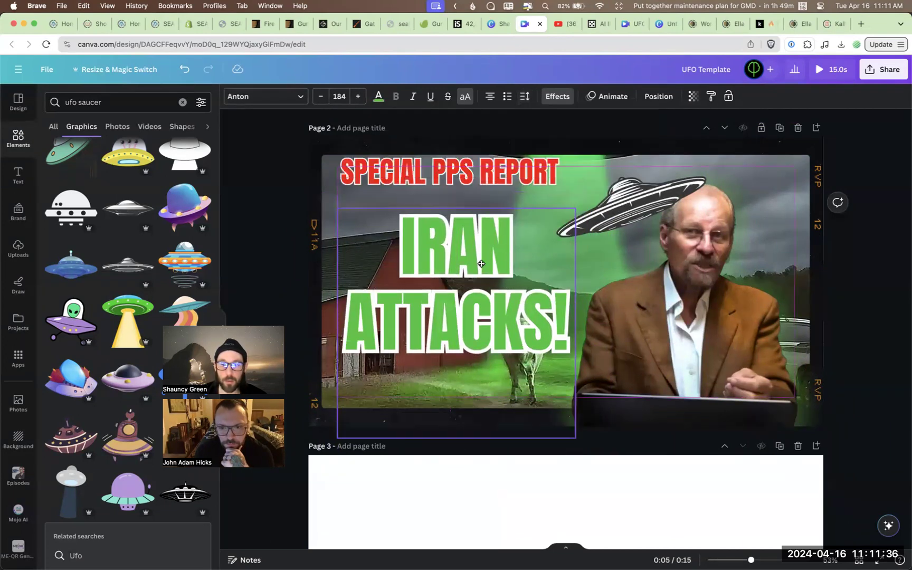
Lower the red headline to sit just above "IRAN ATTACKS!" and adjust the green text's position beneath it, clear of the speaker.
left_click(459, 175)
left_click_drag(459, 174, 459, 206)
left_click_drag(473, 286, 475, 293)
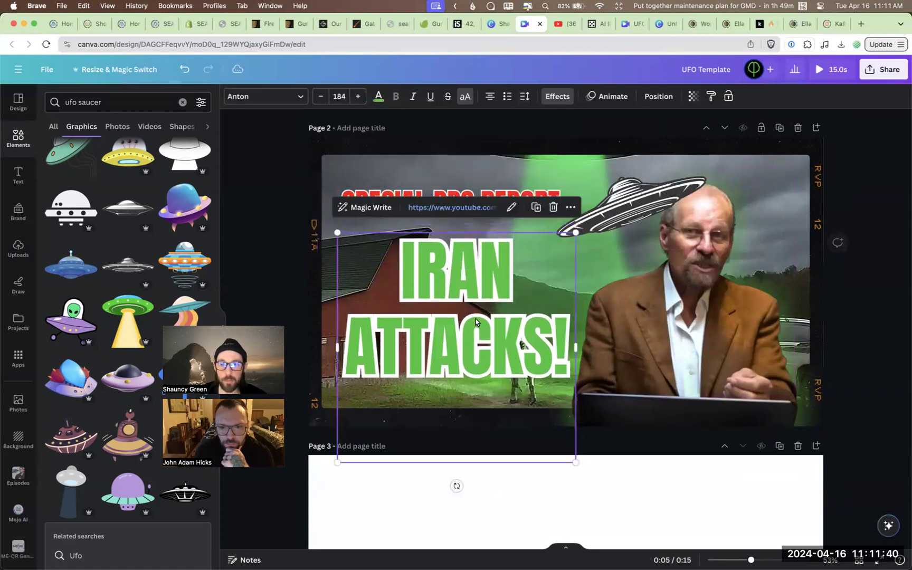
left_click(863, 442)
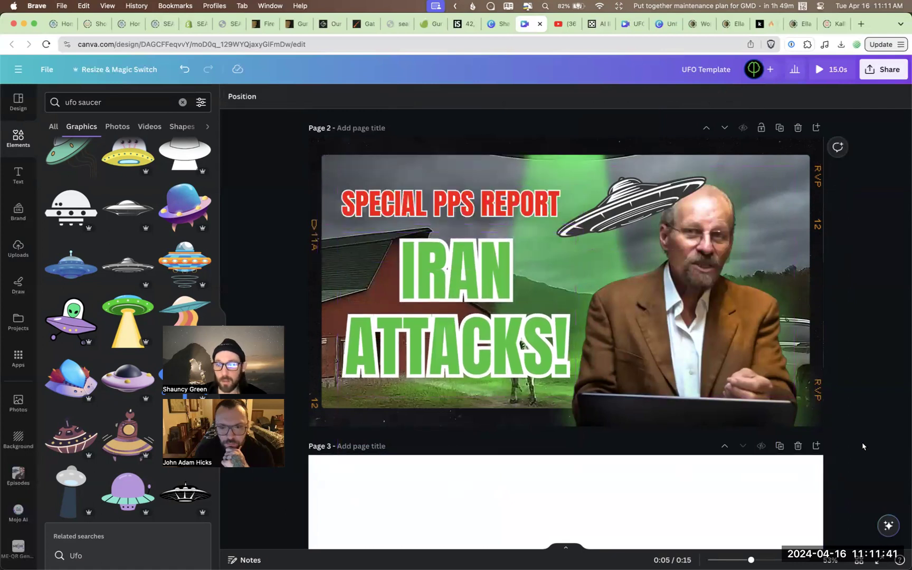
left_click(578, 180)
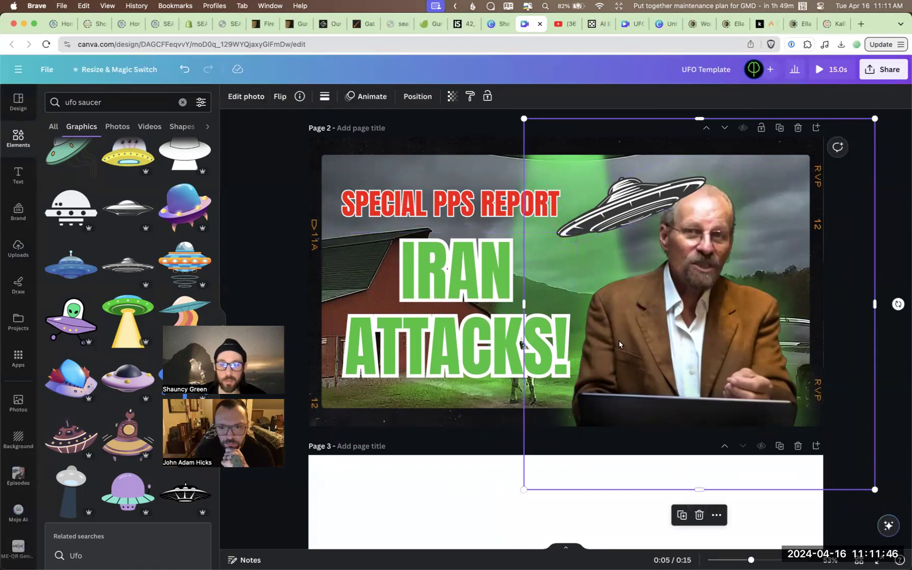
left_click(884, 388)
left_click_drag(453, 293, 446, 286)
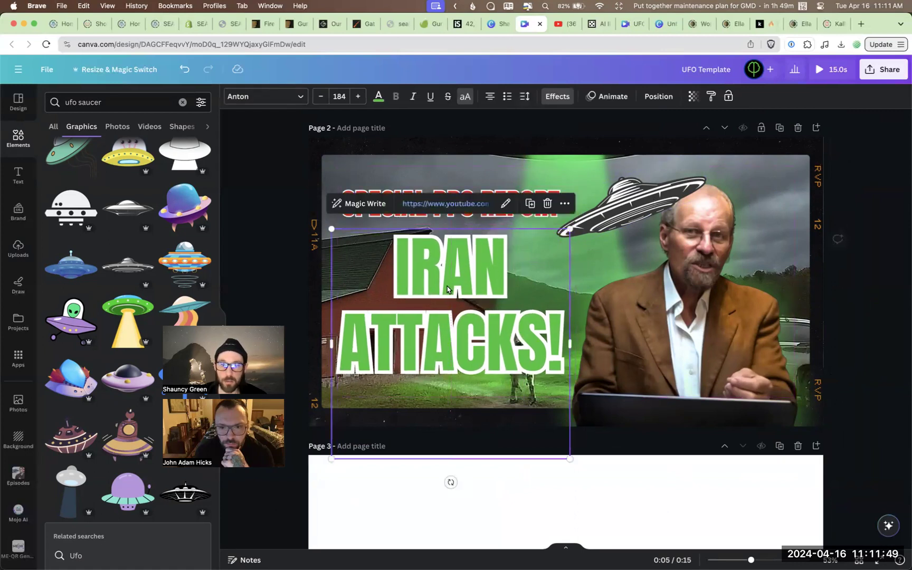
left_click(248, 234)
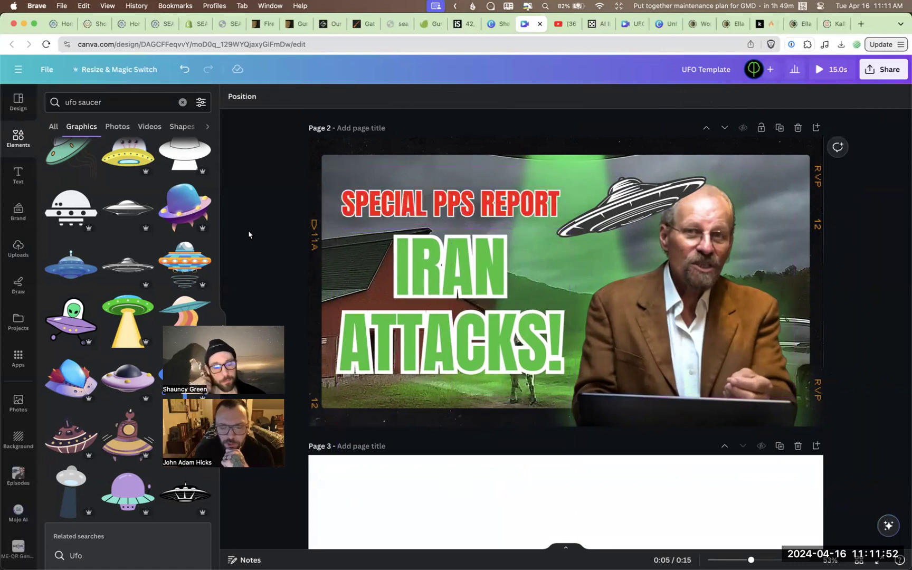
Replace the white outline on "IRAN ATTACKS!" with a black Shadow effect and set the shadow's transparency to 60.
left_click(458, 297)
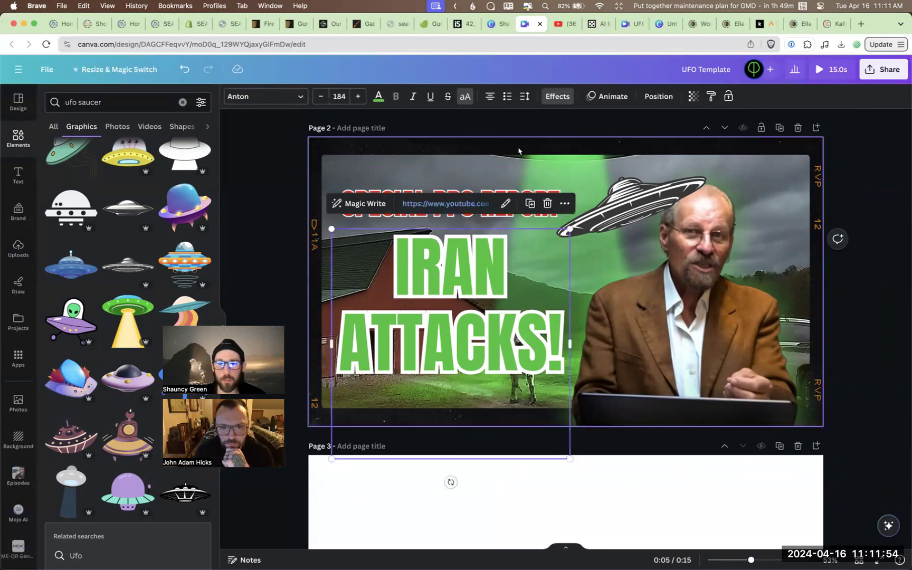
left_click(562, 98)
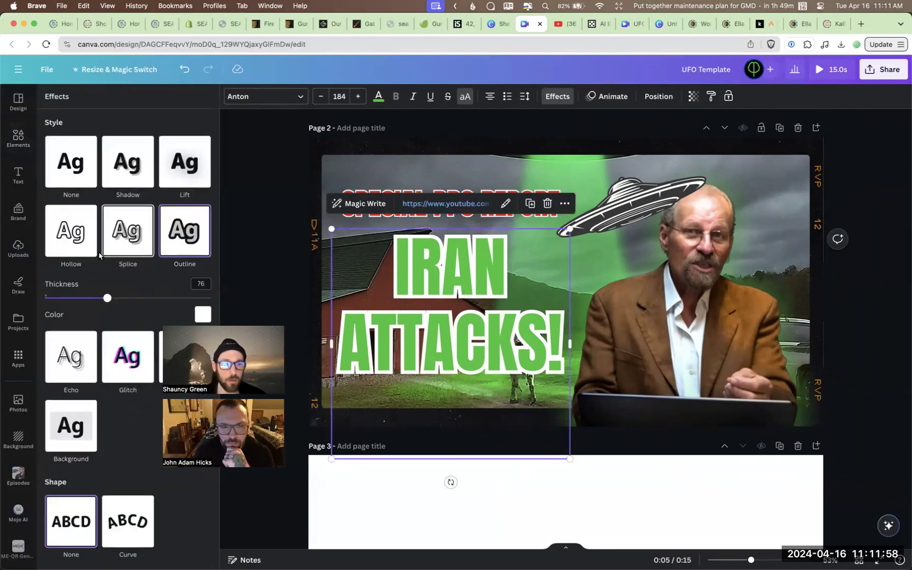
left_click(122, 181)
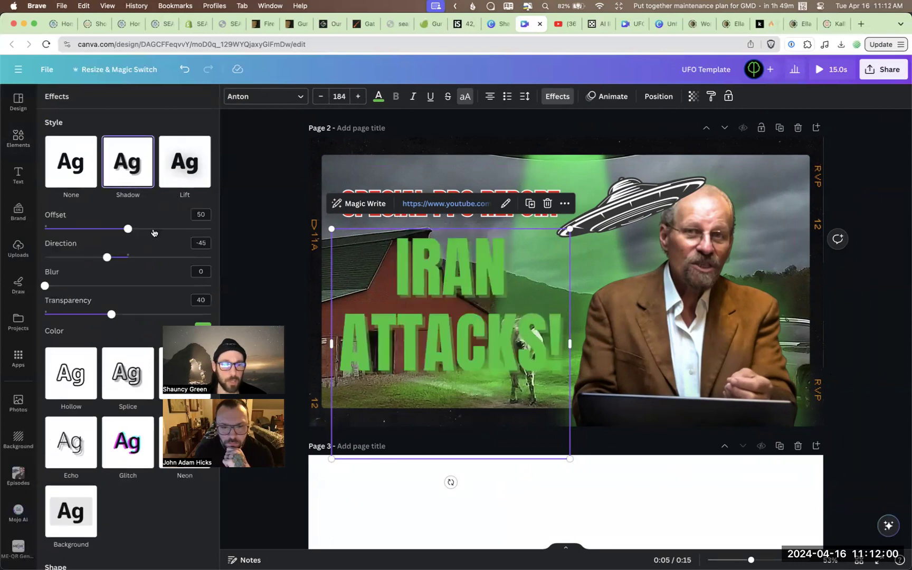
scroll(152, 255, "down", 2)
left_click(203, 284)
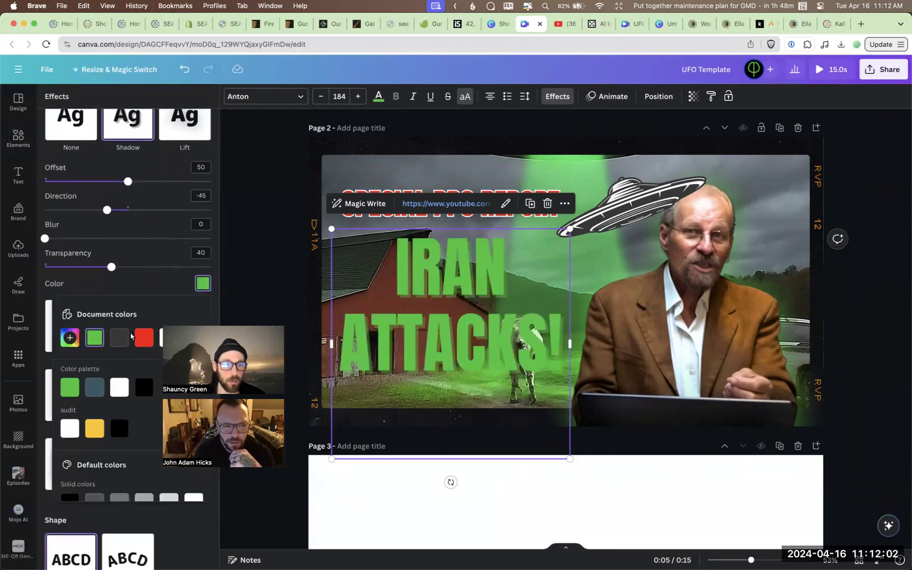
left_click(141, 390)
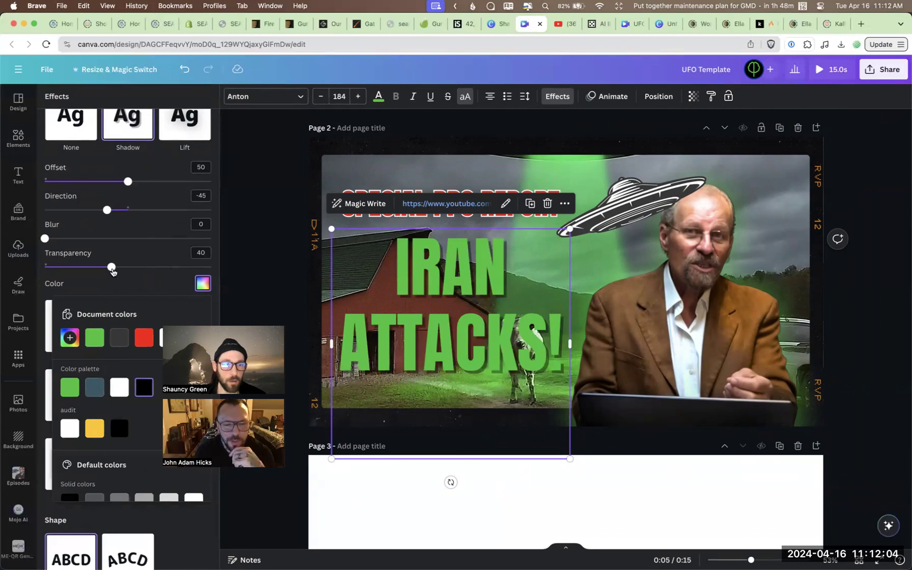
left_click_drag(111, 267, 145, 267)
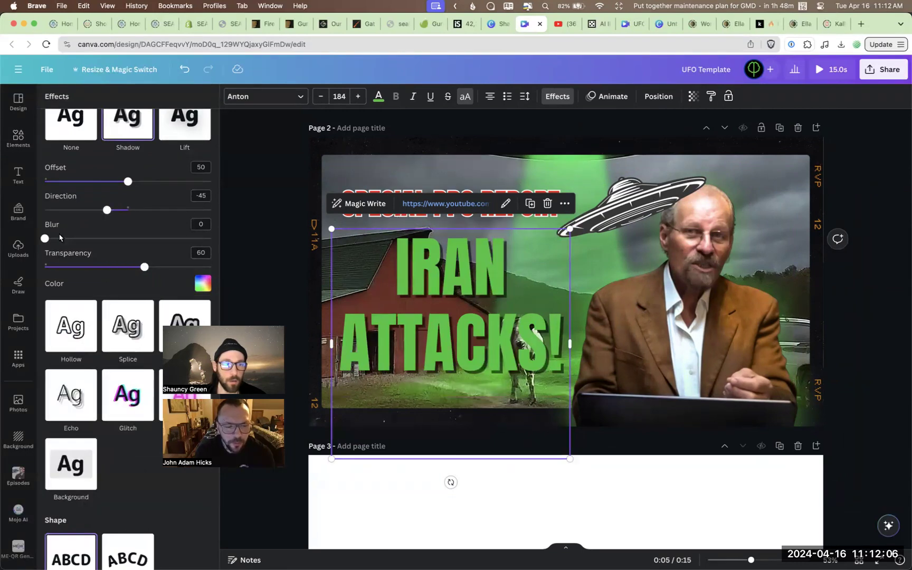
Refine the shadow on "IRAN ATTACKS!" to offset 45, direction 7, blur 48 and transparency 76.
left_click_drag(45, 239, 134, 217)
mouse_move(127, 182)
left_mouse_down()
mouse_move(186, 181)
mouse_move(120, 182)
left_mouse_up()
left_click_drag(147, 267, 173, 275)
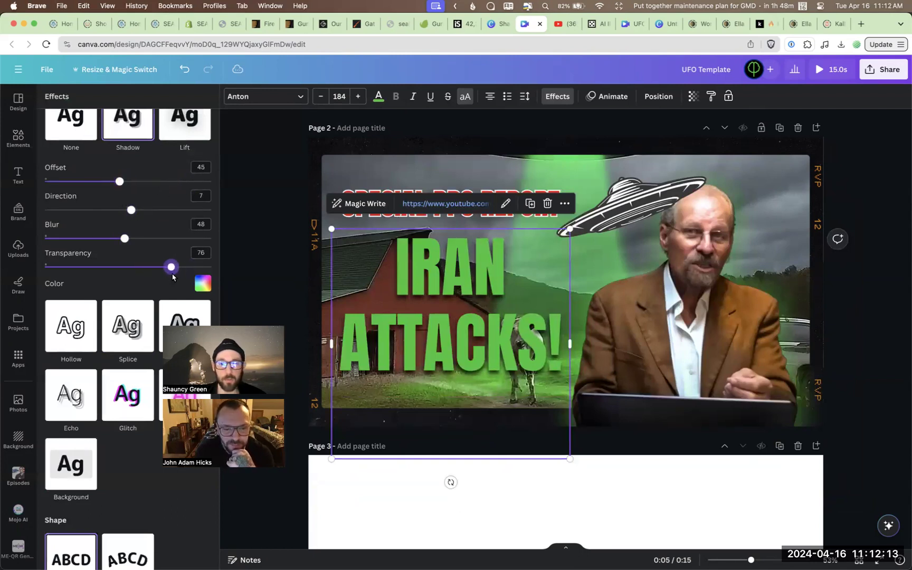
left_click(256, 278)
left_click(224, 264)
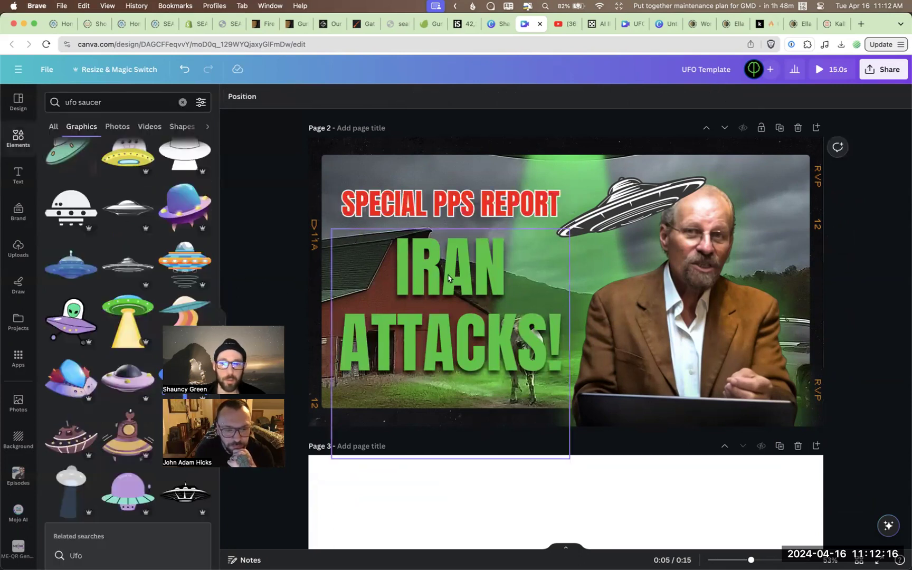
Recolor page 1's green subtitle "THE PHYSICALITY OF UFO'S" with the yellow from the audit brand palette.
scroll(448, 273, "up", 5)
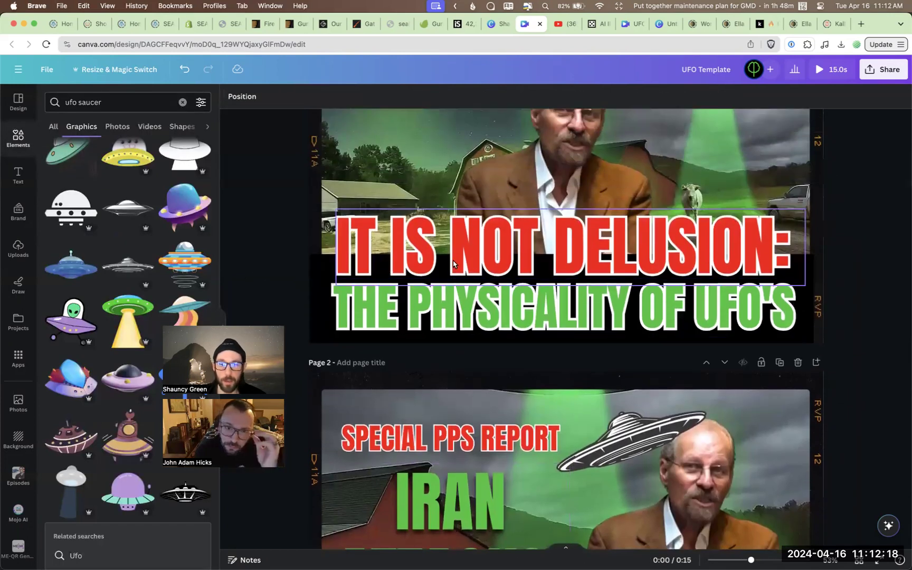
scroll(453, 264, "up", 3)
scroll(453, 263, "down", 2)
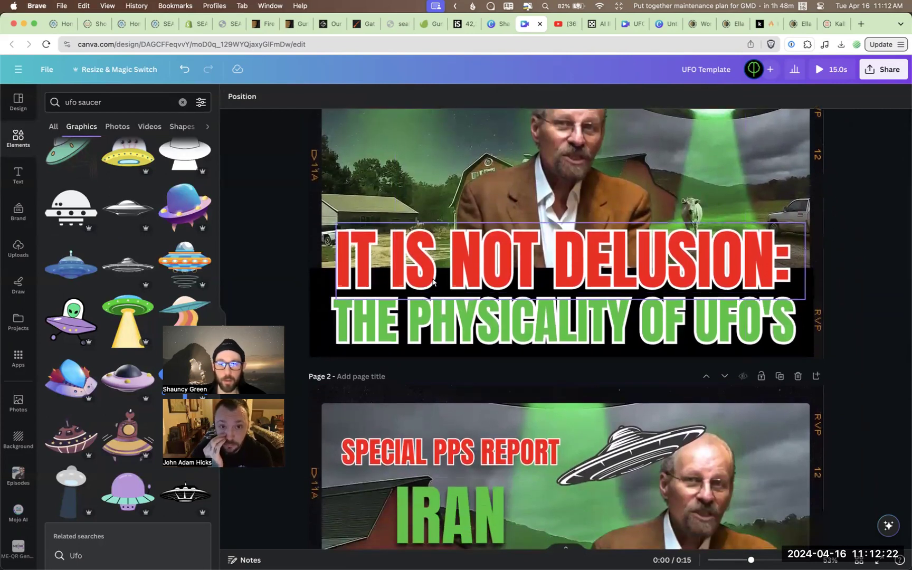
scroll(286, 243, "up", 2)
scroll(285, 244, "down", 3)
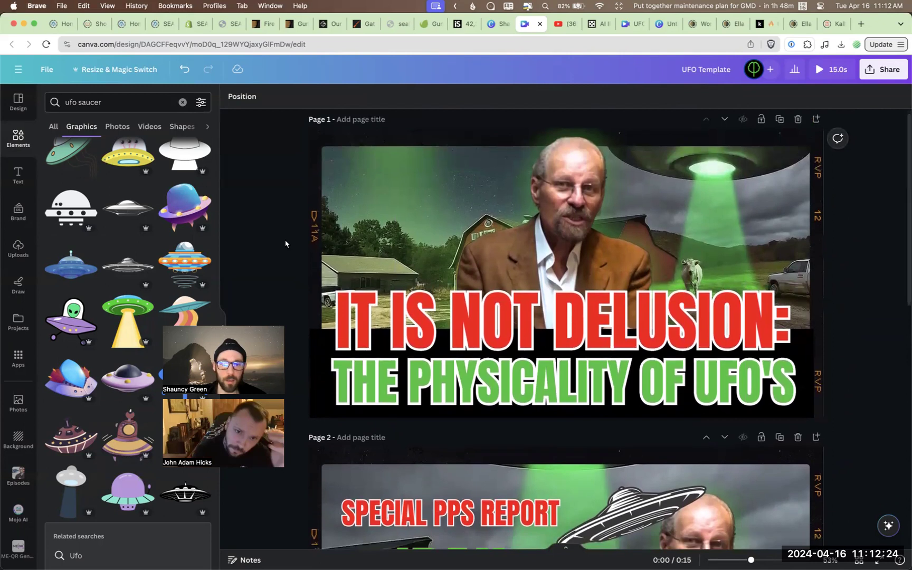
scroll(444, 218, "up", 1)
scroll(445, 219, "up", 2)
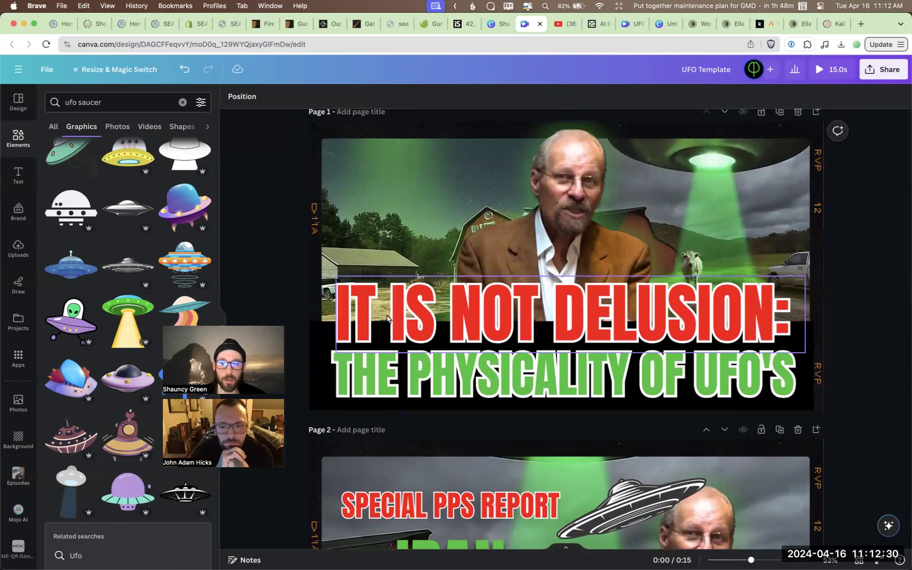
left_click(391, 376)
scroll(391, 376, "down", 3)
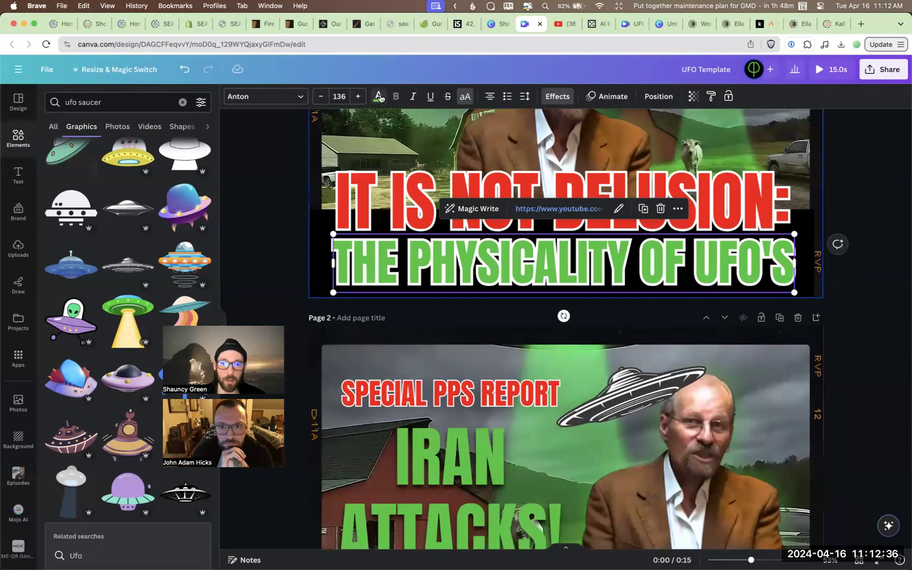
left_click(378, 97)
left_click(85, 285)
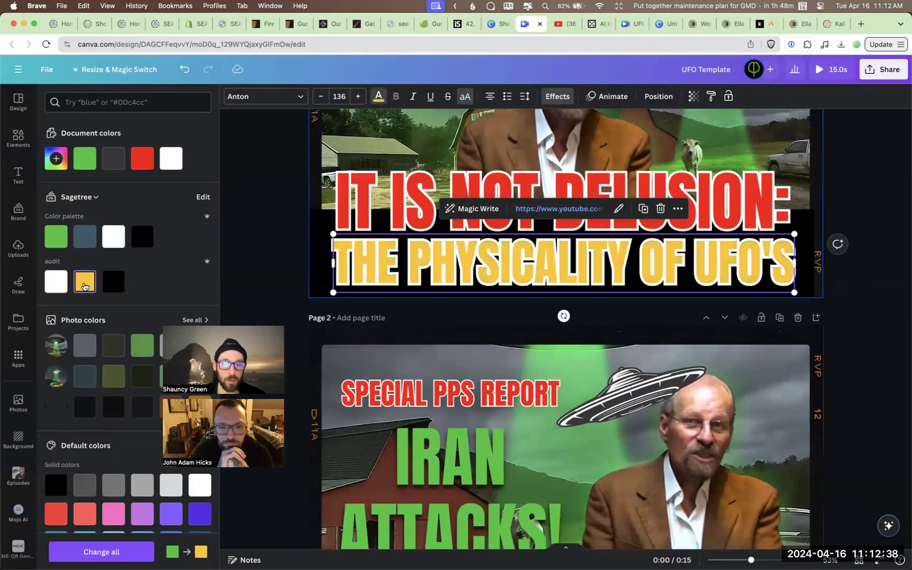
Try the custom colors #FF9100 and #FFD296 on the page 1 subtitle and return it to the audit palette's yellow.
left_click(56, 158)
left_click(193, 186)
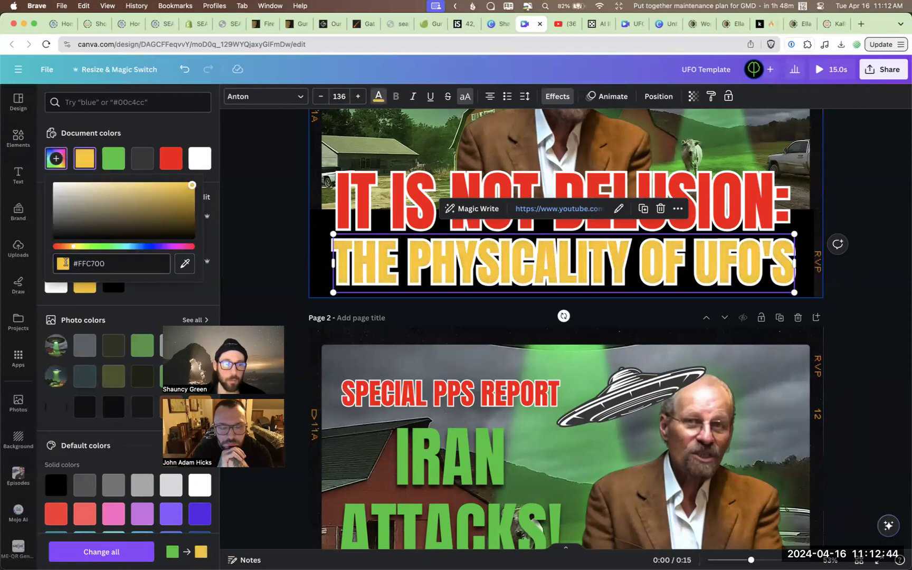
left_click_drag(72, 251, 69, 252)
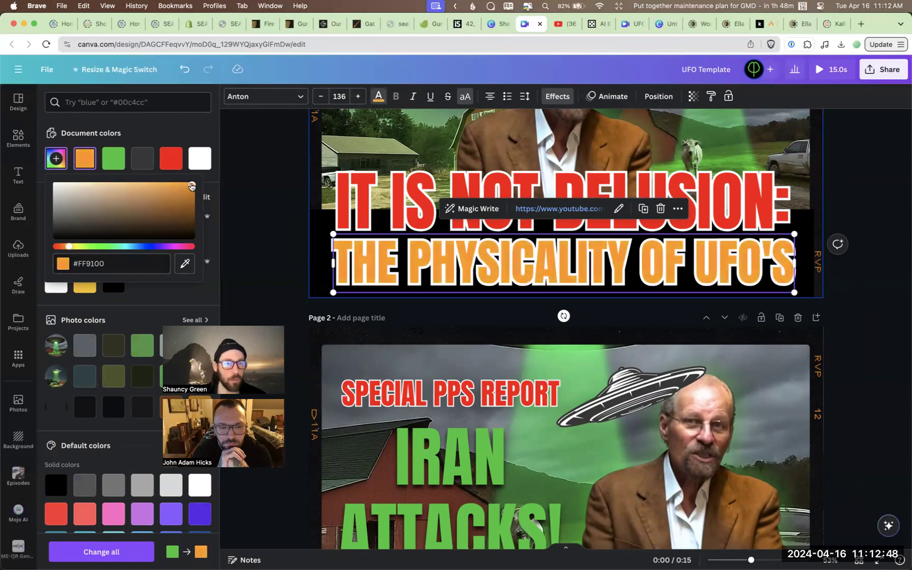
left_click_drag(178, 185, 104, 192)
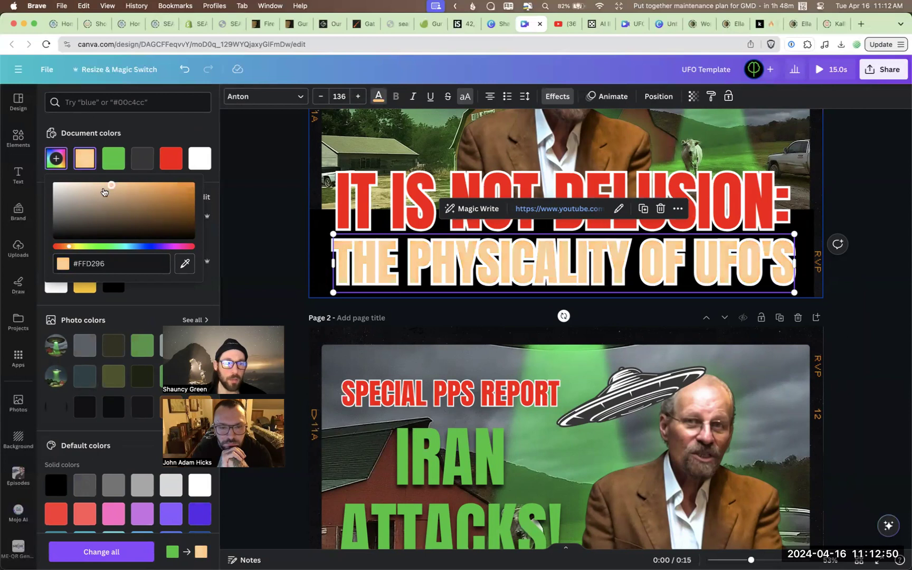
left_click(87, 288)
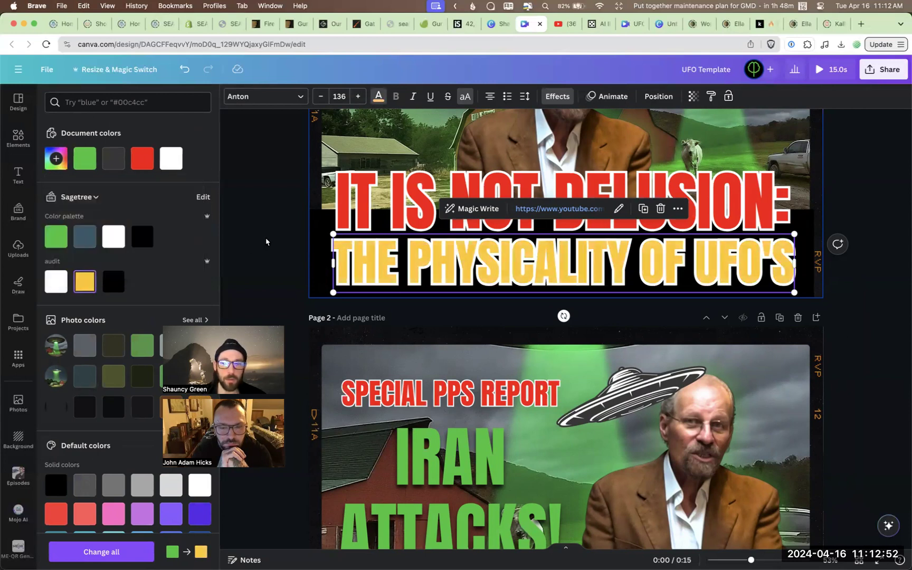
Set the outline color of page 1's yellow subtitle to black, #000000.
left_click(422, 257)
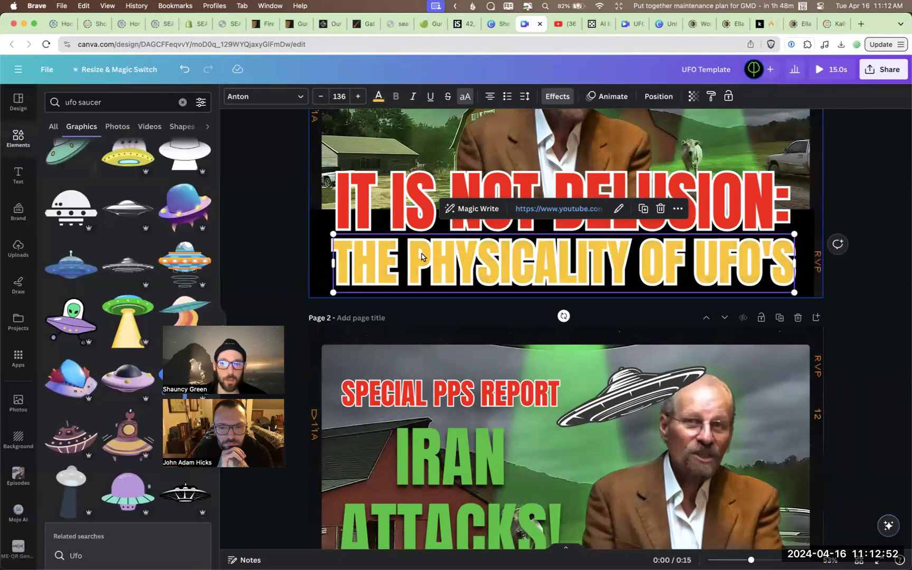
left_click(380, 97)
left_click(381, 97)
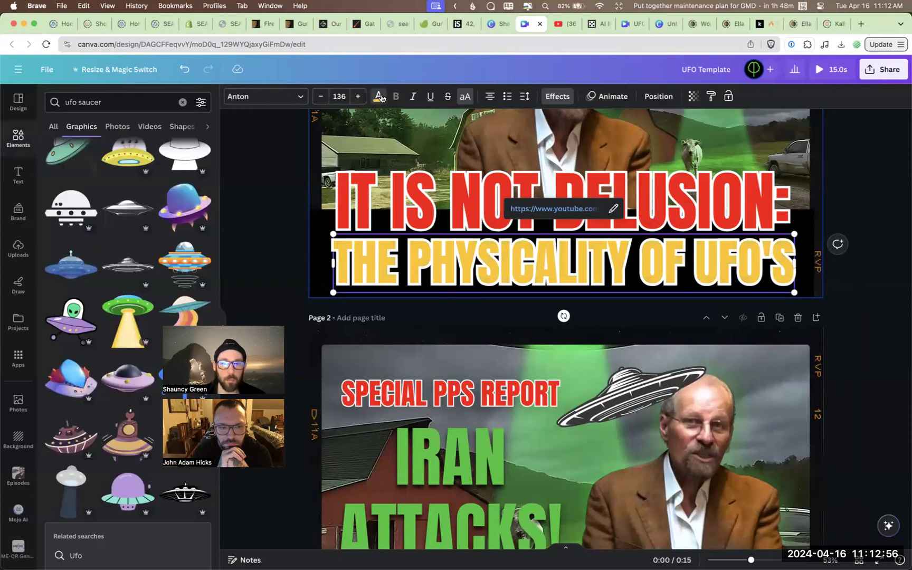
left_click(559, 96)
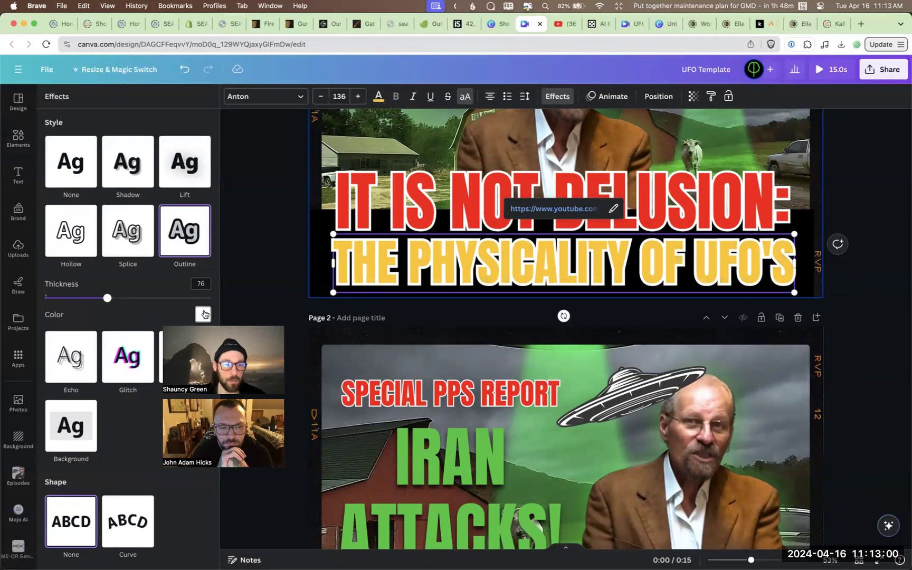
left_click(203, 314)
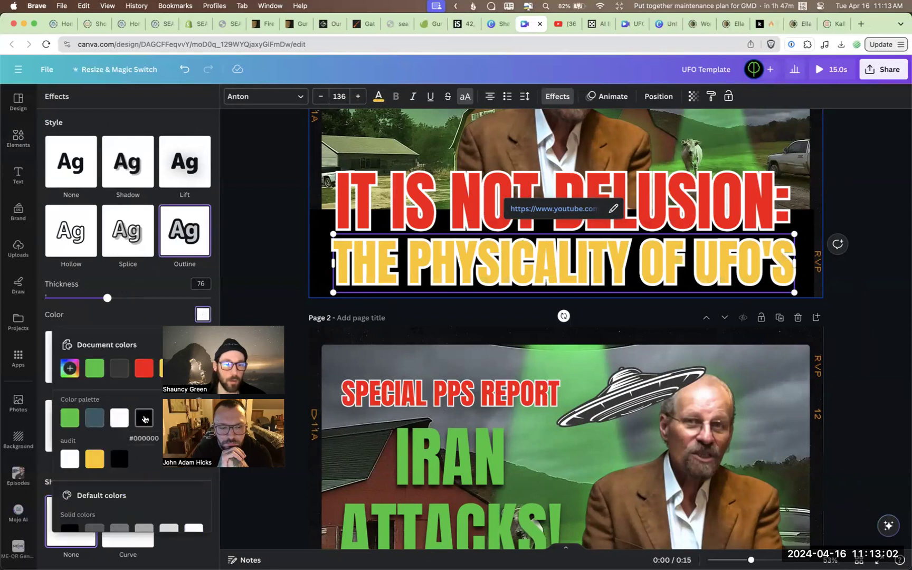
left_click(144, 418)
left_click(256, 277)
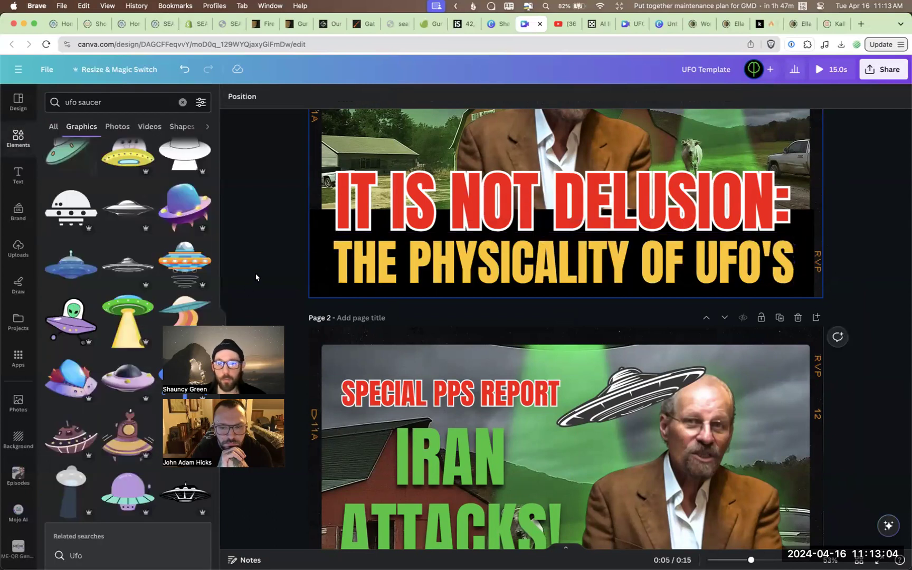
Move the black bar behind page 1's headlines up slightly, leaving the film-strip edge below it uncovered.
scroll(256, 277, "up", 4)
scroll(256, 277, "down", 3)
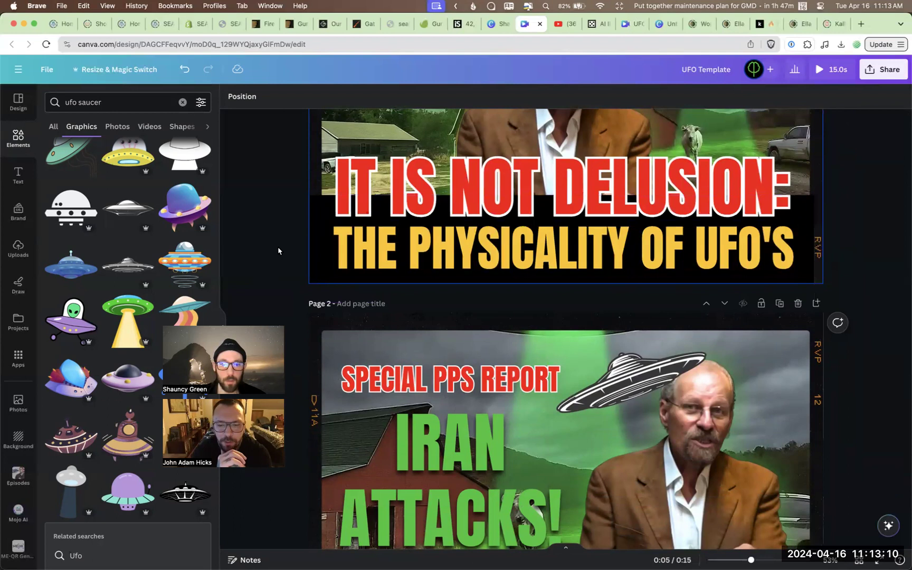
left_click(322, 225)
left_click_drag(322, 226, 324, 190)
scroll(323, 190, "up", 3)
scroll(351, 289, "down", 5)
scroll(338, 292, "up", 5)
scroll(301, 297, "down", 4)
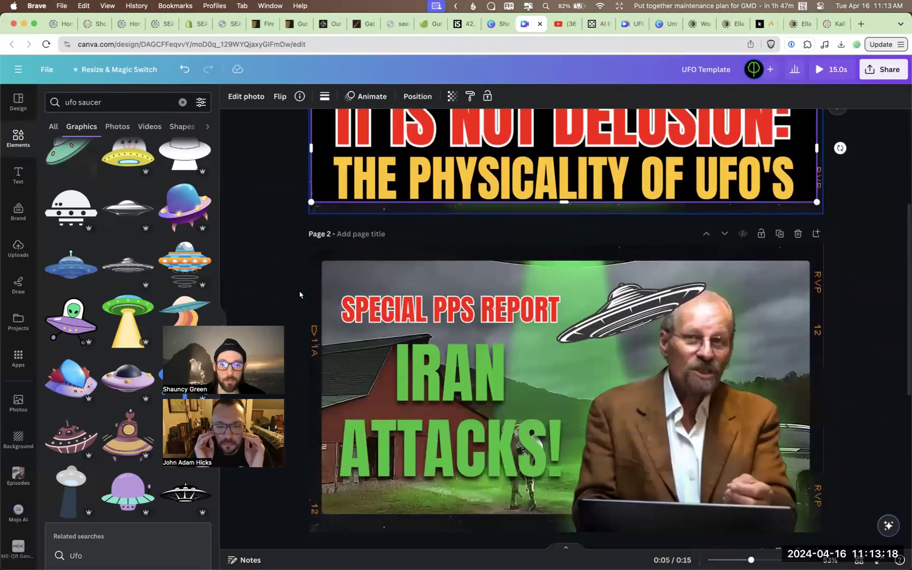
left_click(285, 293)
Paste a copy of the black bar onto page 2, narrow it to the speaker's edge and extend it upward over the headline area.
scroll(394, 316, "down", 3)
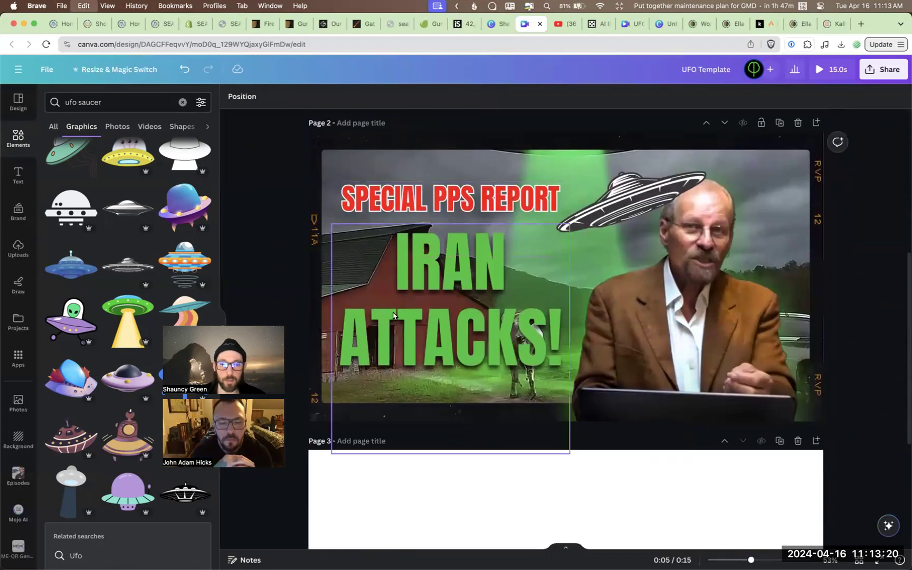
left_click(393, 316)
left_click_drag(818, 301, 662, 334)
left_click_drag(663, 376, 588, 375)
left_click_drag(452, 334, 441, 84)
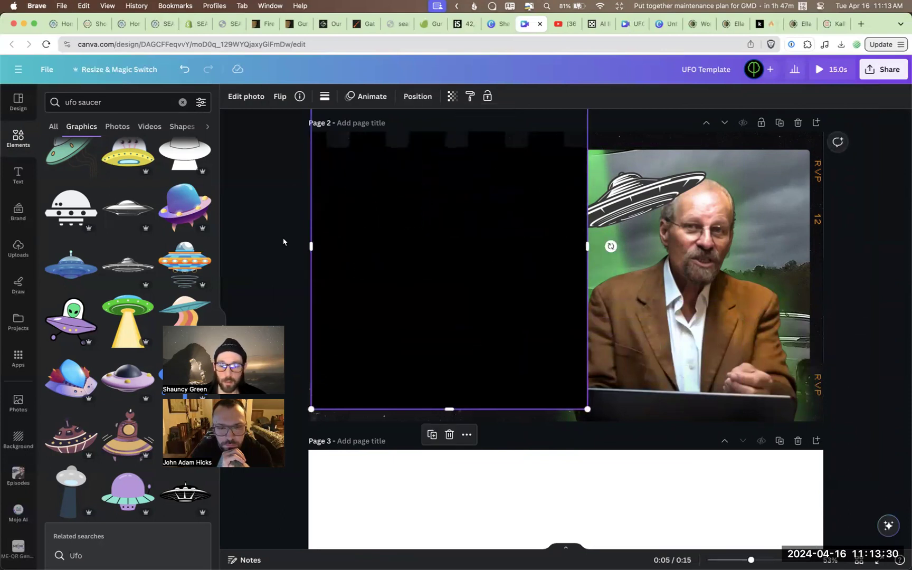
Send the black panel on page 2 backward until it sits behind both headlines and the saucer.
key("super+bracketleft")
key("super+bracketleft")
key("super+bracketleft")
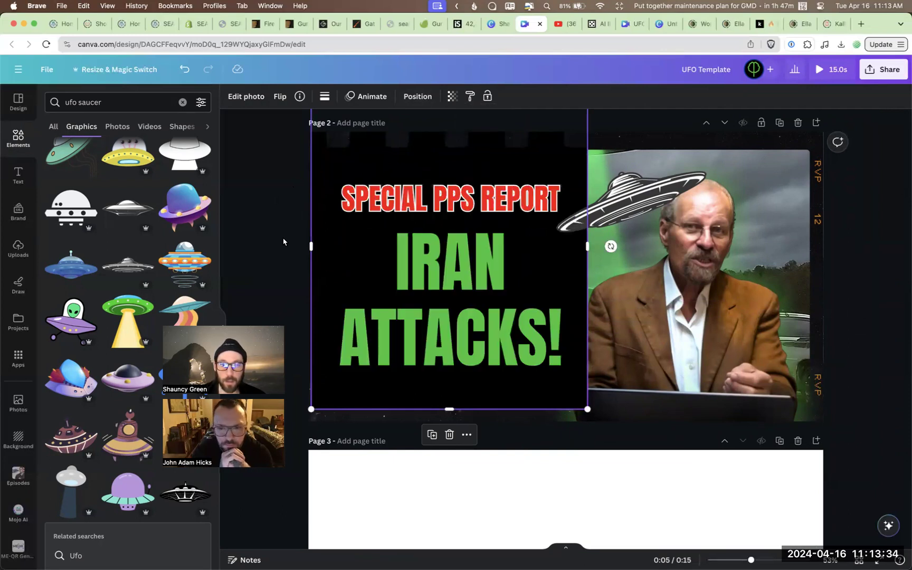
left_click(285, 246)
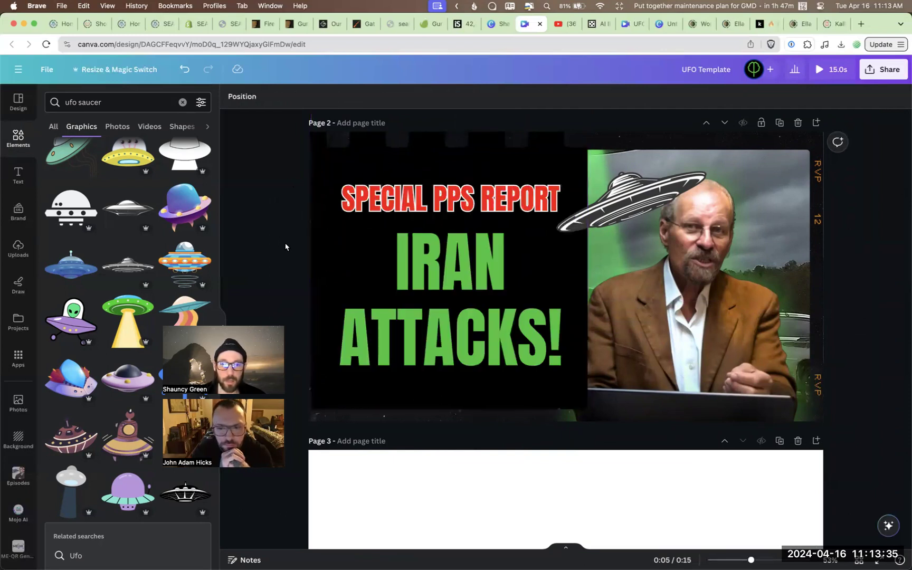
Set the transparency of page 2's black panel to 65.
left_click(317, 217)
left_click(452, 98)
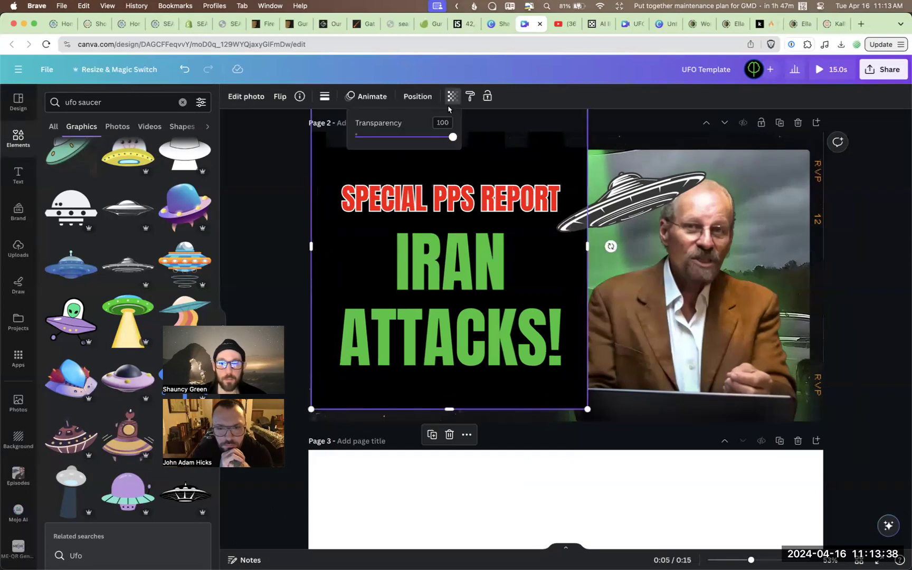
left_click_drag(452, 141, 417, 144)
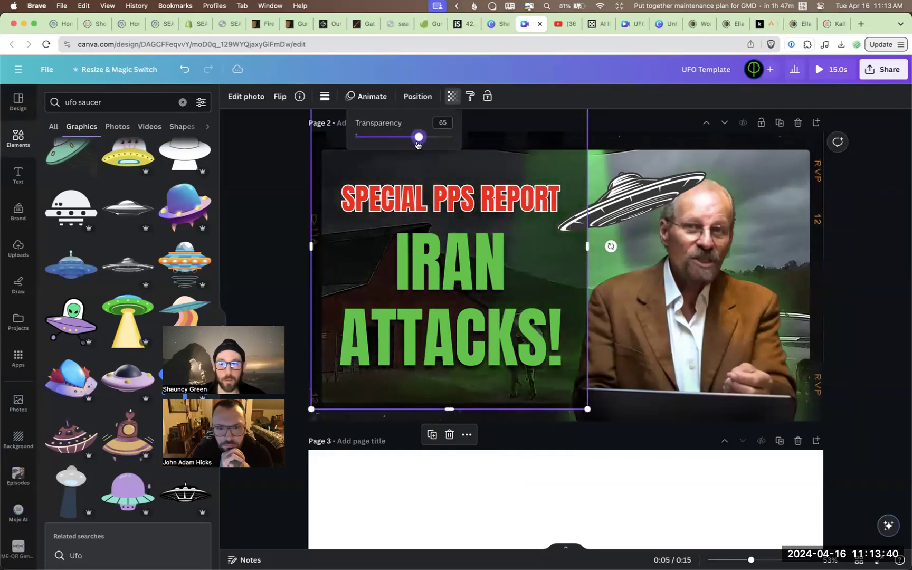
left_click(289, 231)
left_click(274, 236)
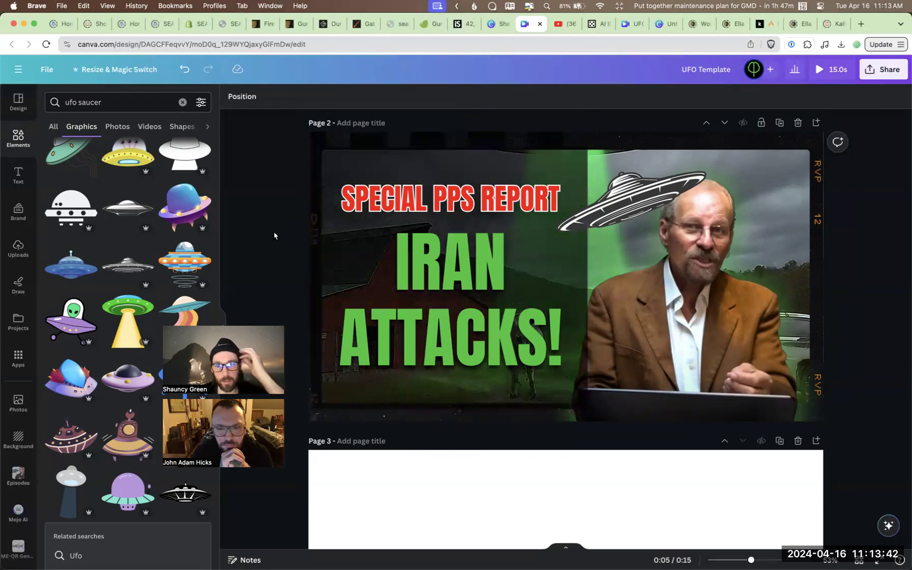
Lower the speaker slightly on page 1 and replace the red headline's text with a person's full name in capitals.
scroll(391, 299, "up", 6)
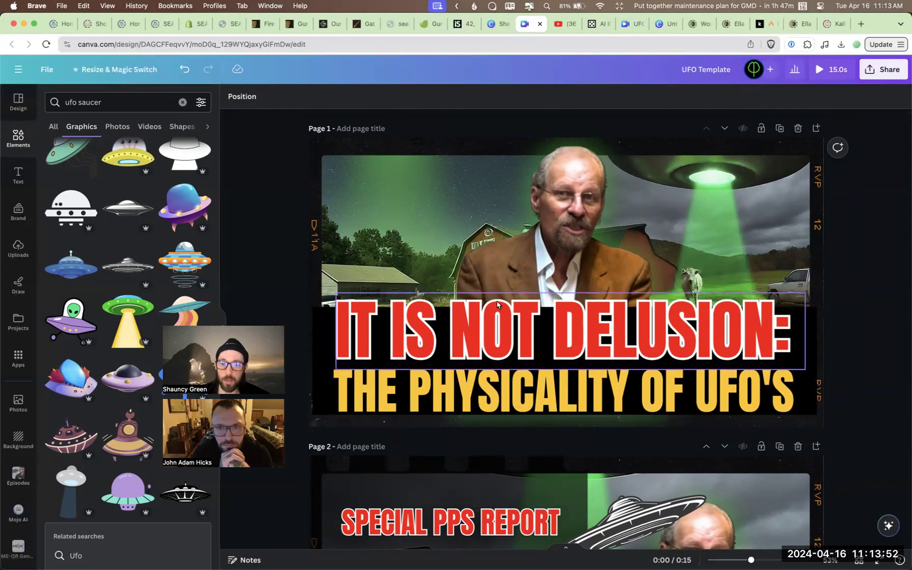
left_click(573, 226)
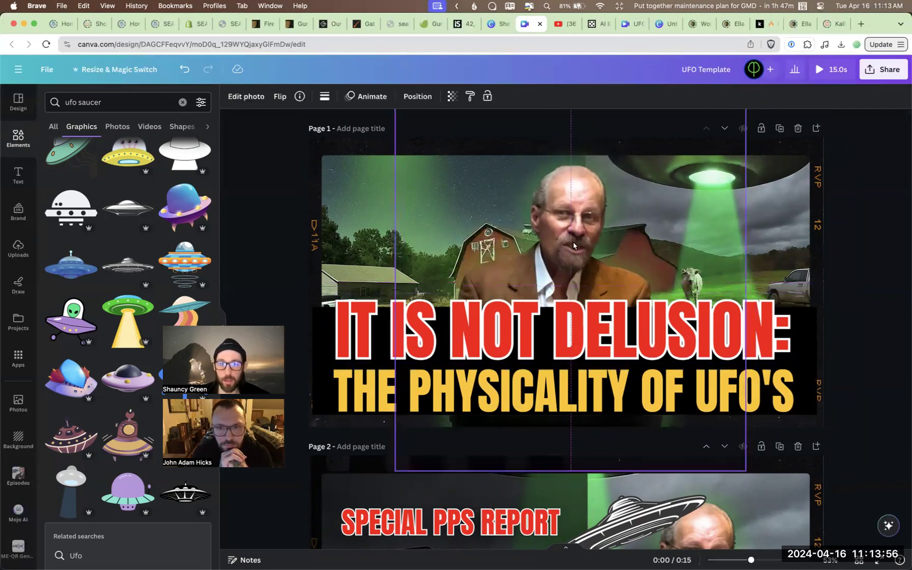
left_click(583, 326)
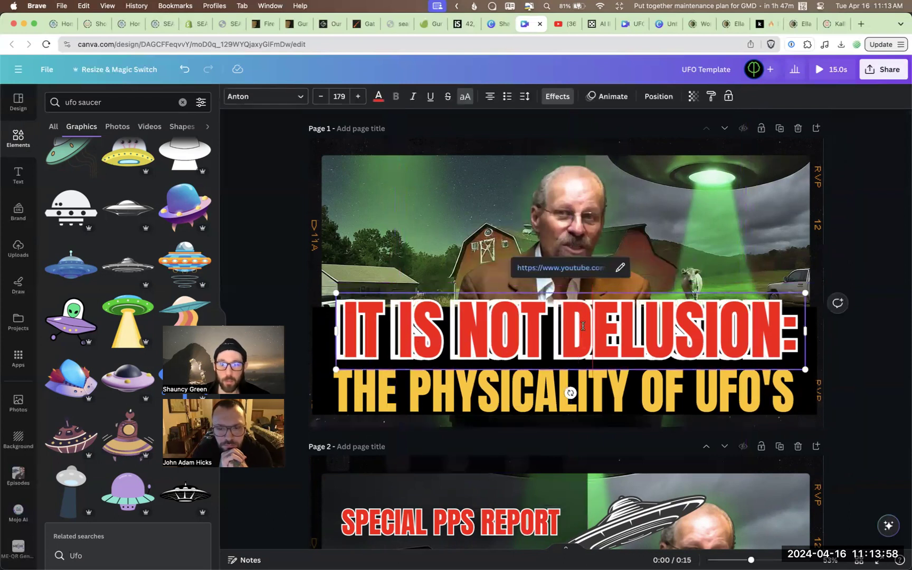
double_click(583, 326)
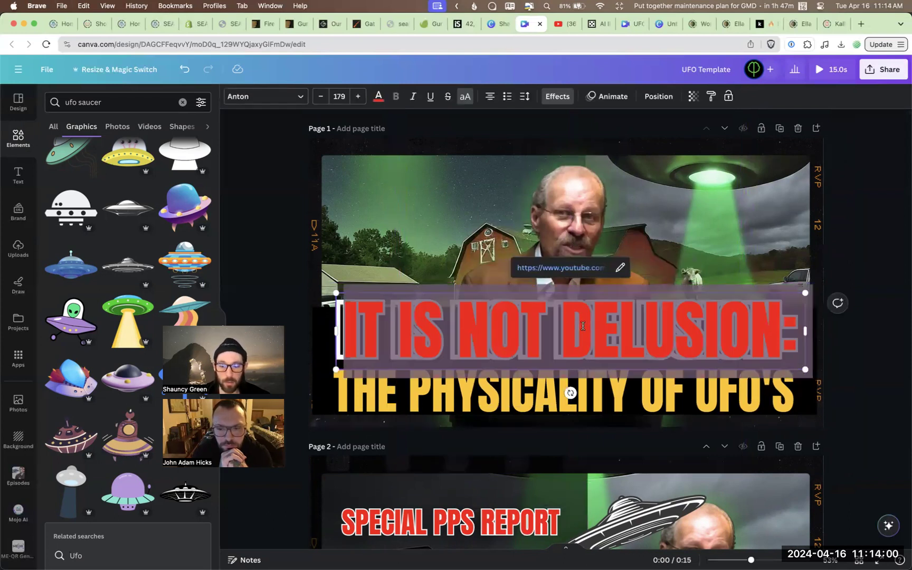
type("JOHN AS")
key("BackSpace")
type("DAMS")
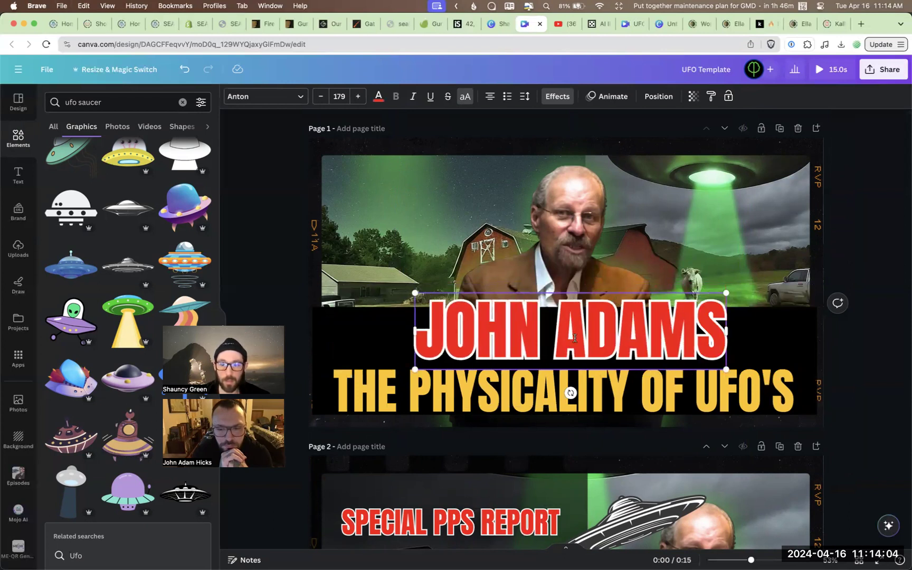
Replace page 1's yellow subtitle text with "SHOW NAME".
double_click(554, 385)
type("SHOW N")
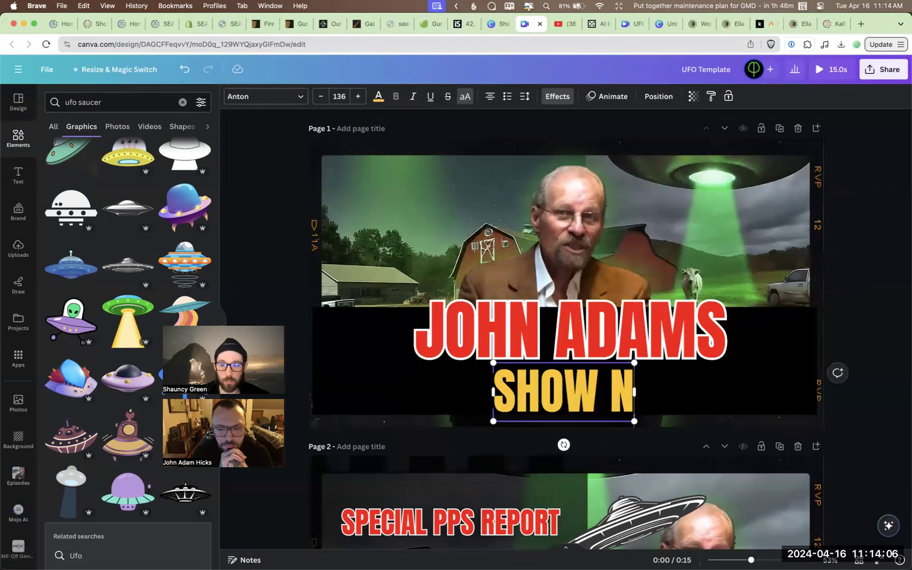
type("AME")
left_click(866, 375)
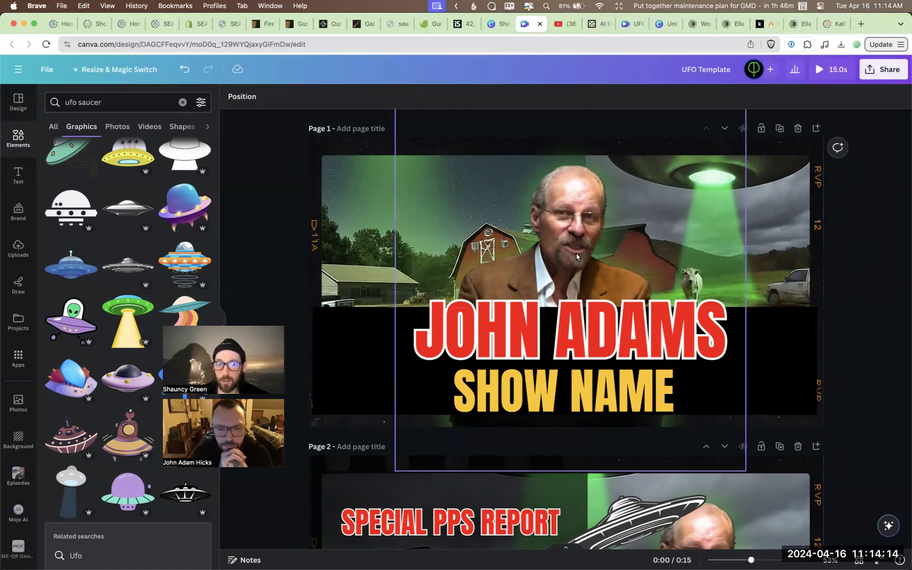
Move page 1's film frame, barn background and speaker out of place to show that each is a separate layer.
left_click_drag(364, 212, 349, 368)
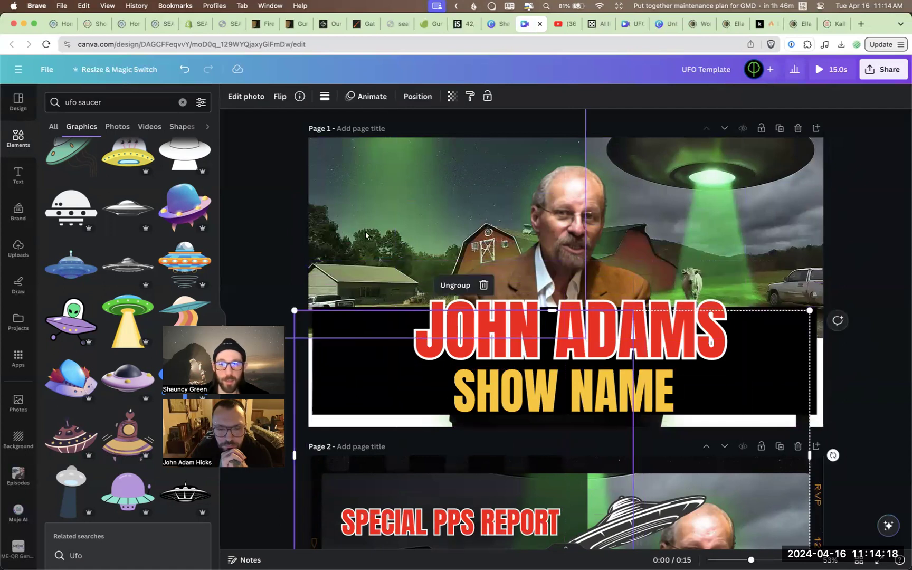
left_click_drag(393, 206, 350, 157)
left_click_drag(581, 232, 590, 243)
left_click(789, 215)
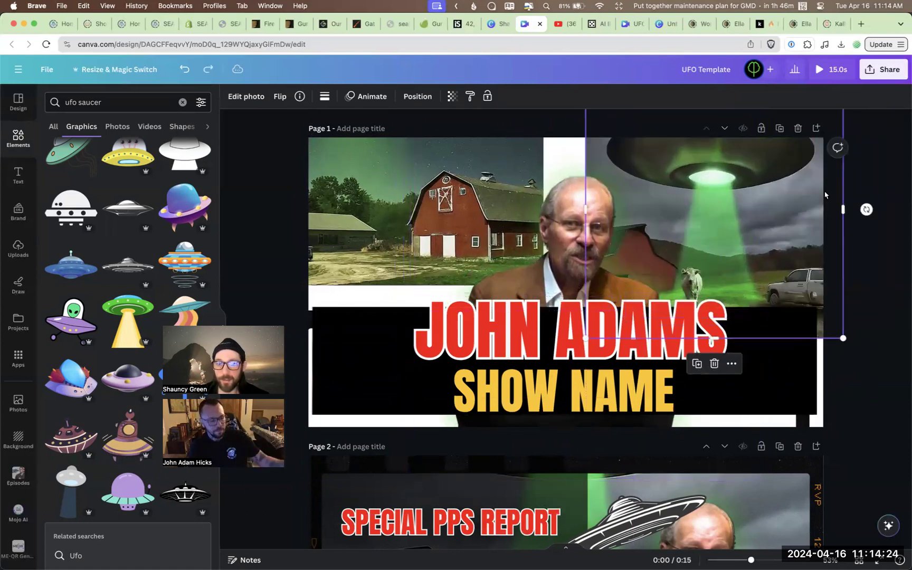
Undo the layer moves, the placeholder headline, subtitle and speaker edits on page 1, and the transparency change of page 2's black panel.
key("super+z")
key("super+z")
key("super+z")
key("super+z")
key("super+z")
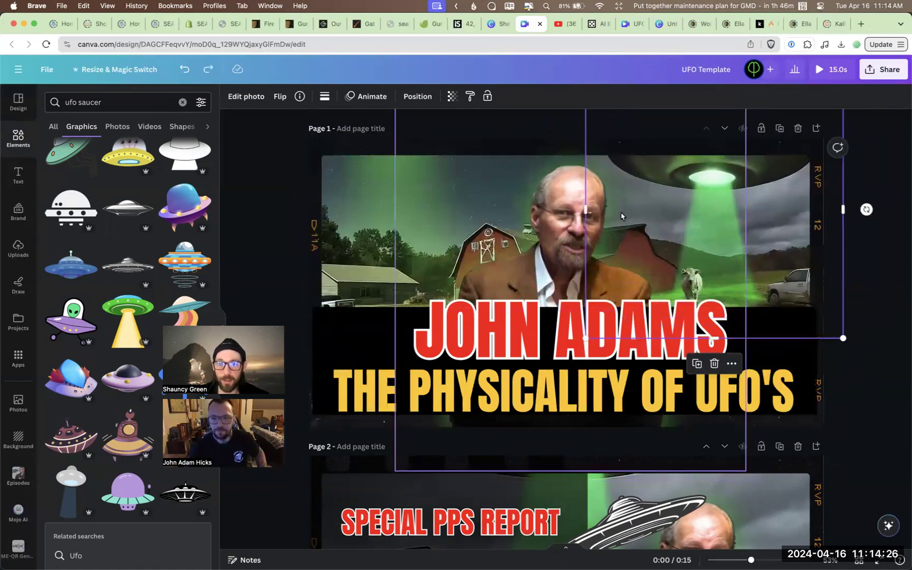
key("super+z")
key("super+z")
key("super+z")
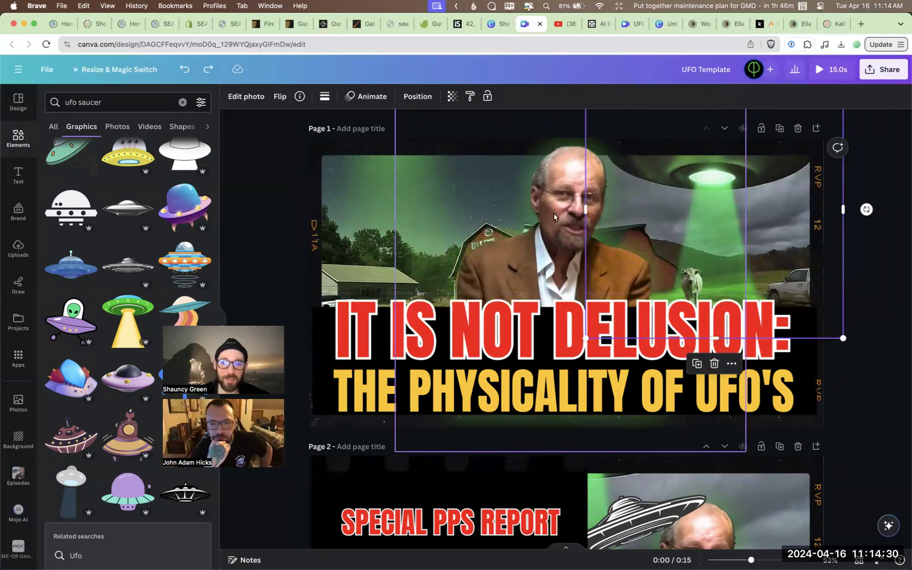
left_click(879, 362)
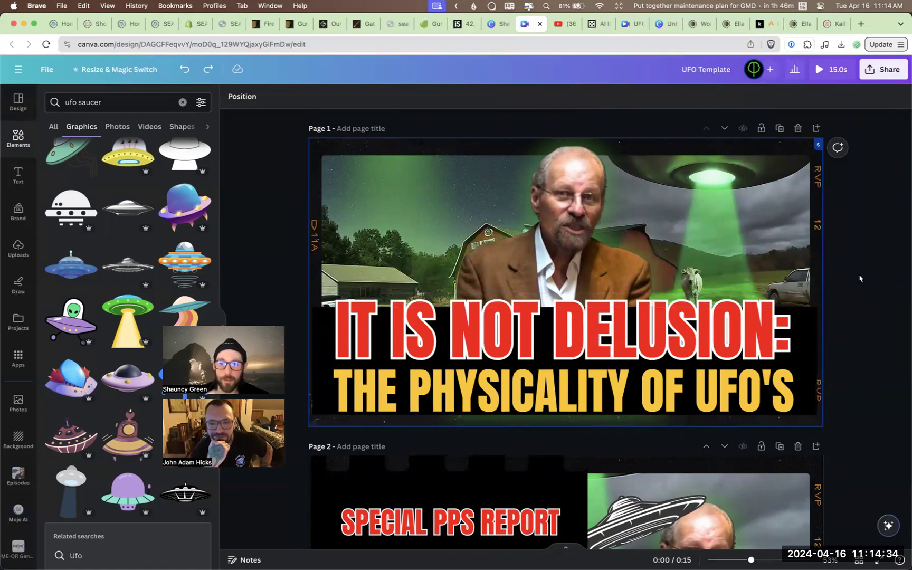
Collapse the element search results and review the thumbnails on pages 1 and 2.
scroll(859, 279, "down", 1)
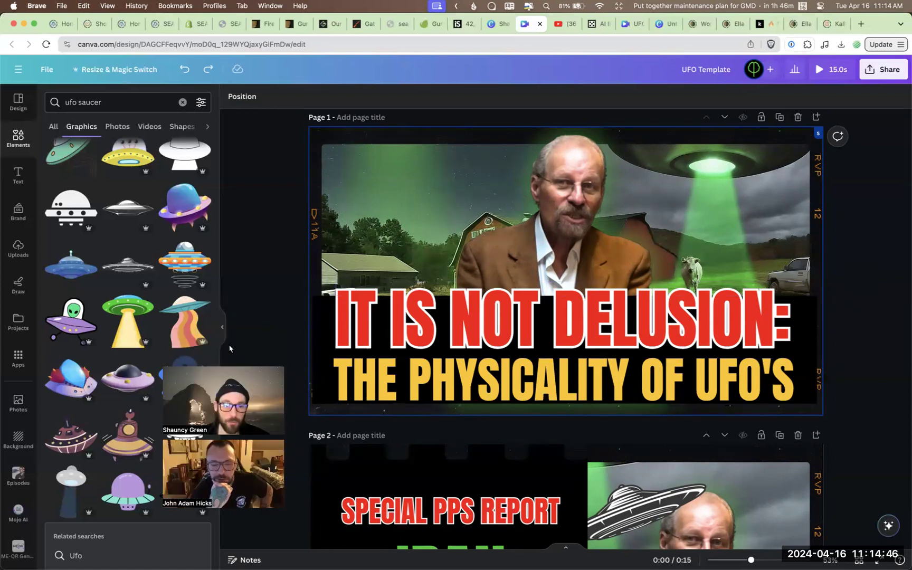
left_click(225, 333)
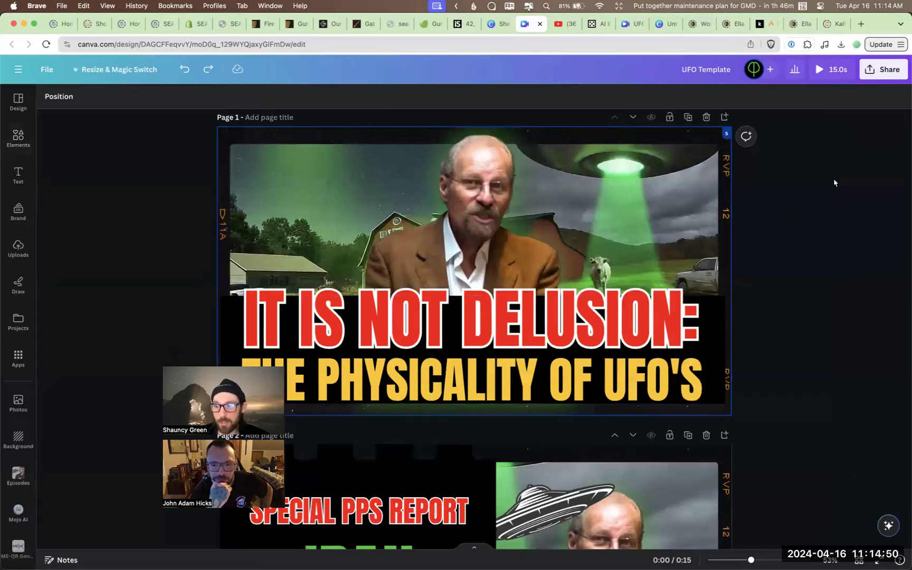
scroll(816, 386, "down", 10)
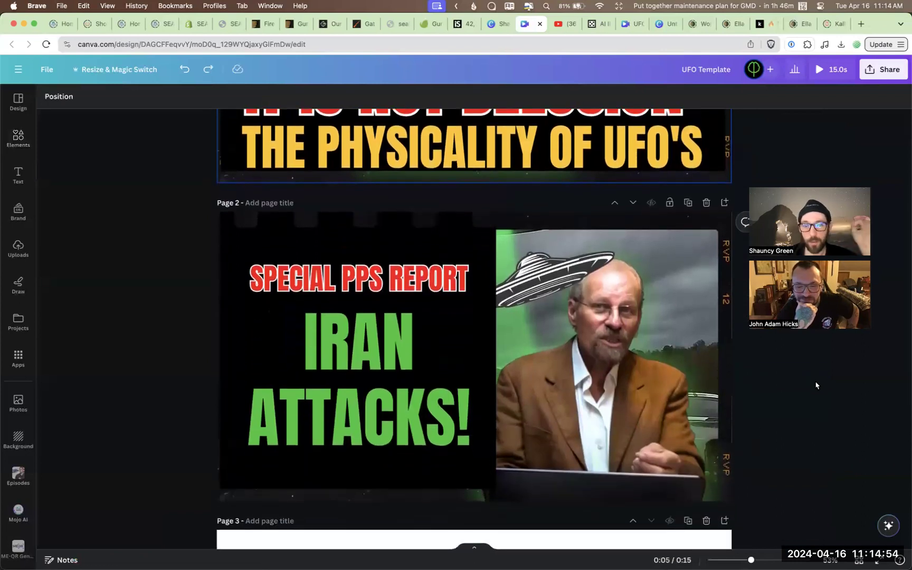
scroll(686, 291, "down", 1)
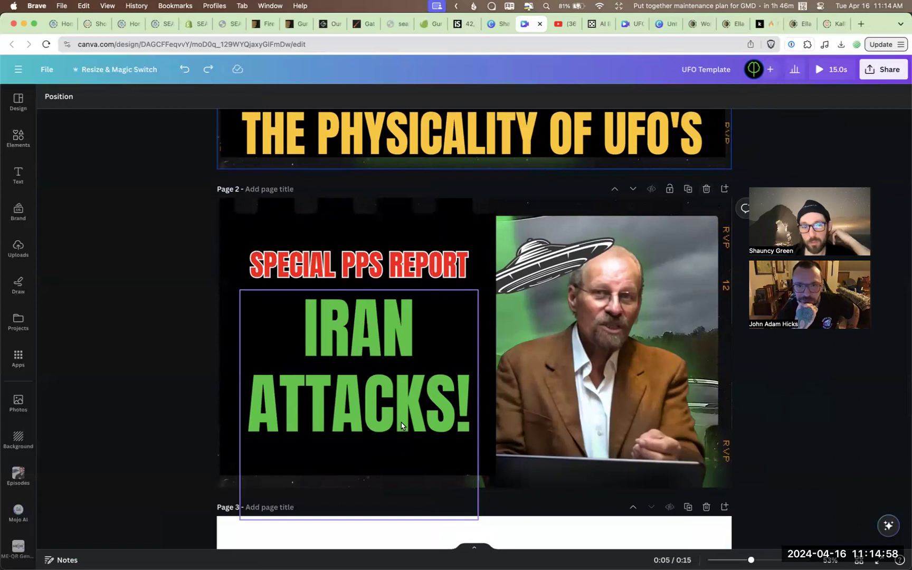
scroll(417, 359, "up", 10)
scroll(427, 362, "down", 11)
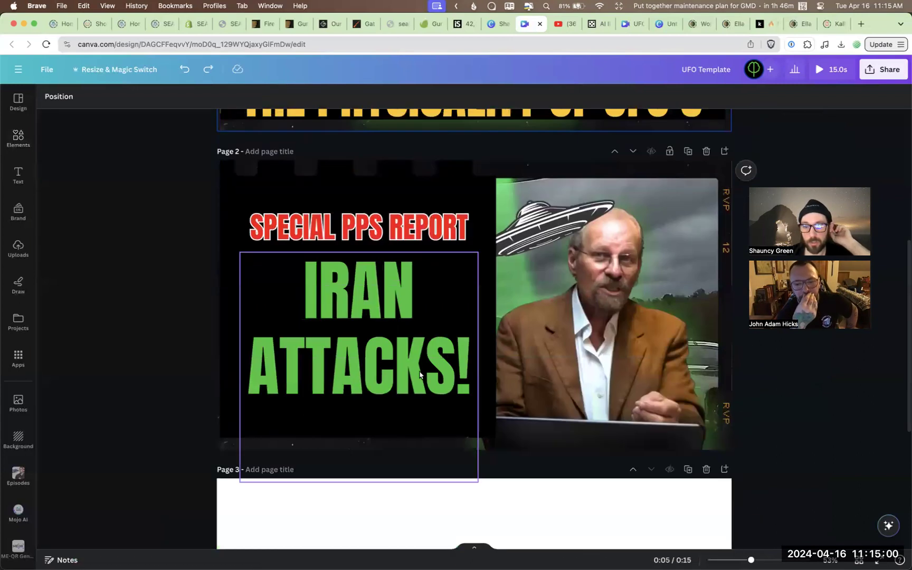
Bring the corn-dome UFO illustration from the AI Illustration Generator into page 2 and place it as the background behind the speaker.
key("ctrl+Tab")
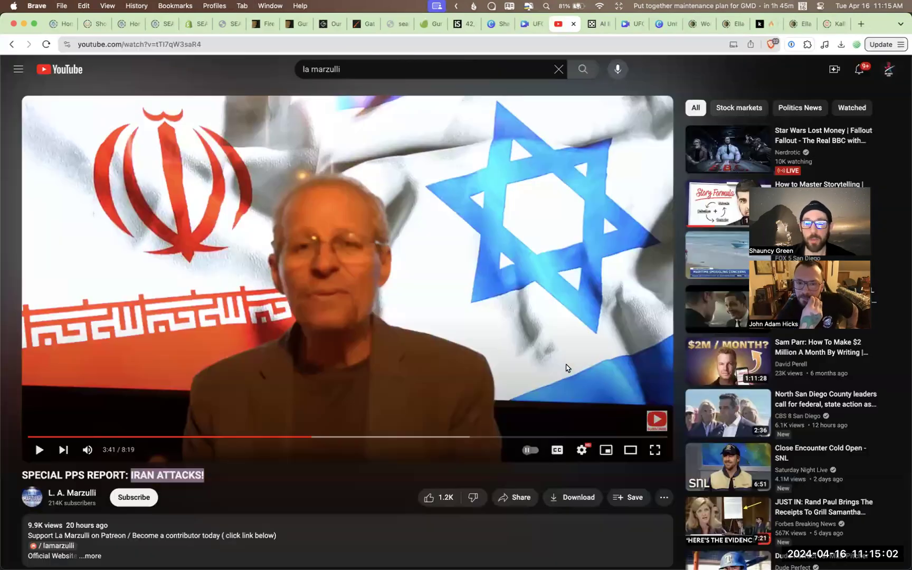
key("ctrl+Tab")
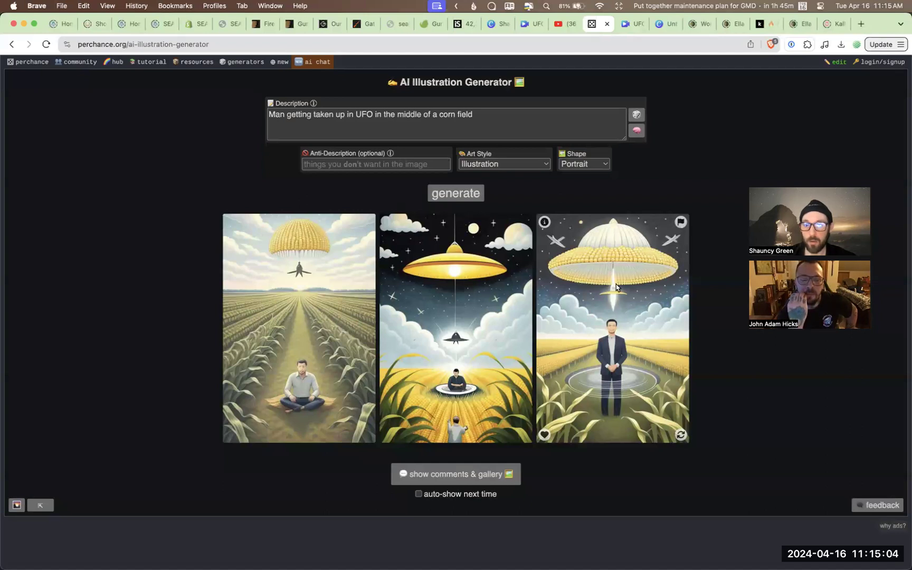
key("ctrl+shift+Tab")
key("ctrl+shift+Tab")
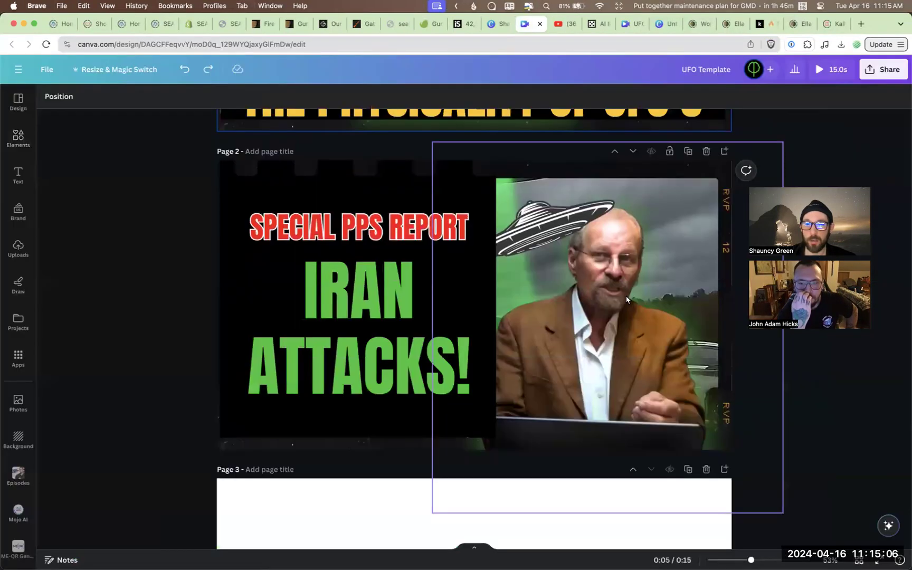
key("cmd+v")
left_click_drag(469, 276, 546, 363)
left_click_drag(639, 372, 617, 362)
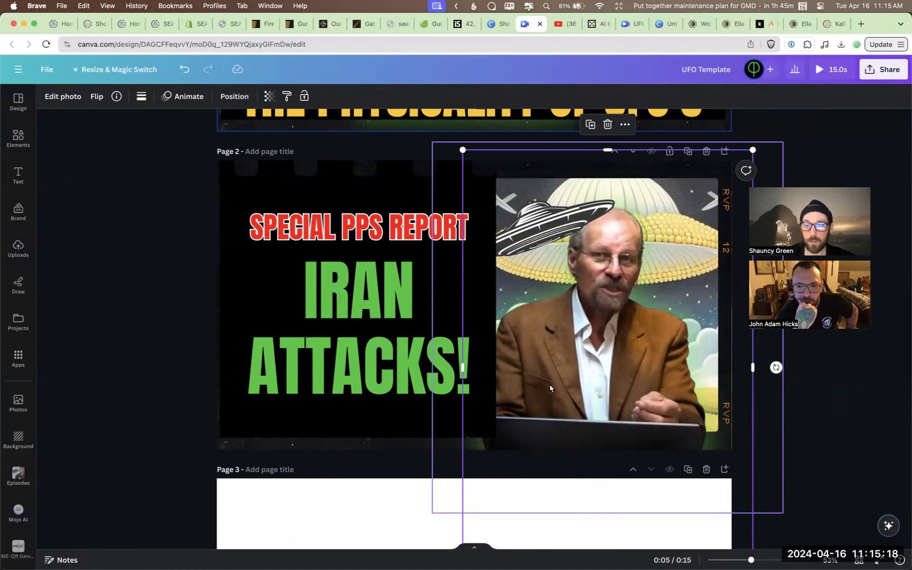
left_click(847, 416)
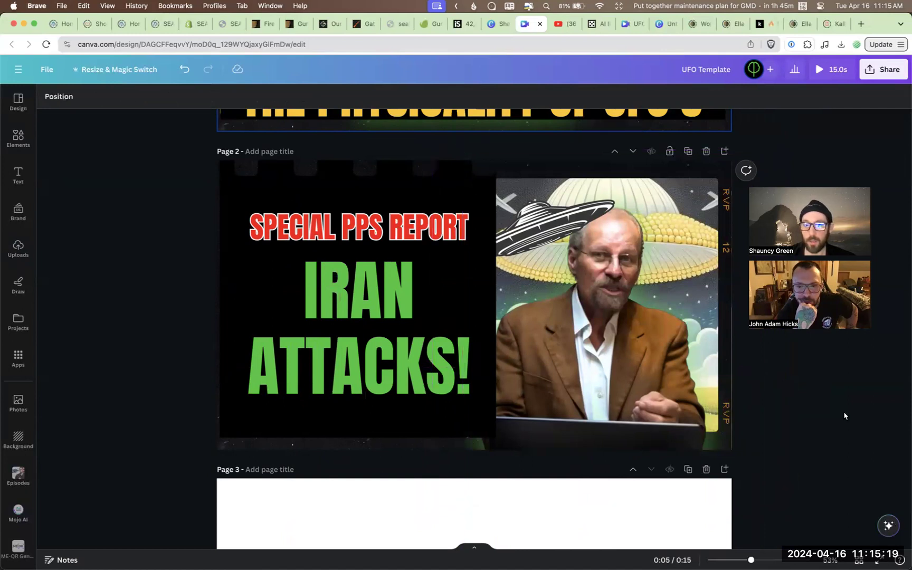
Narrow page 2's black panel from its inner edge and move the flying saucer down over the bottom of the green headline.
left_click(448, 199)
left_click_drag(497, 275, 463, 275)
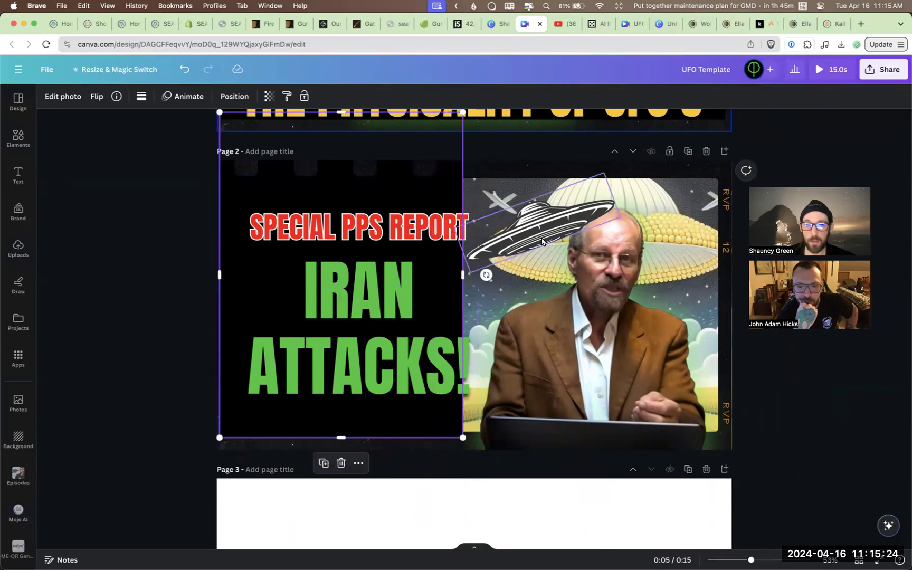
left_click(540, 236)
left_click_drag(540, 236, 393, 410)
left_click(836, 473)
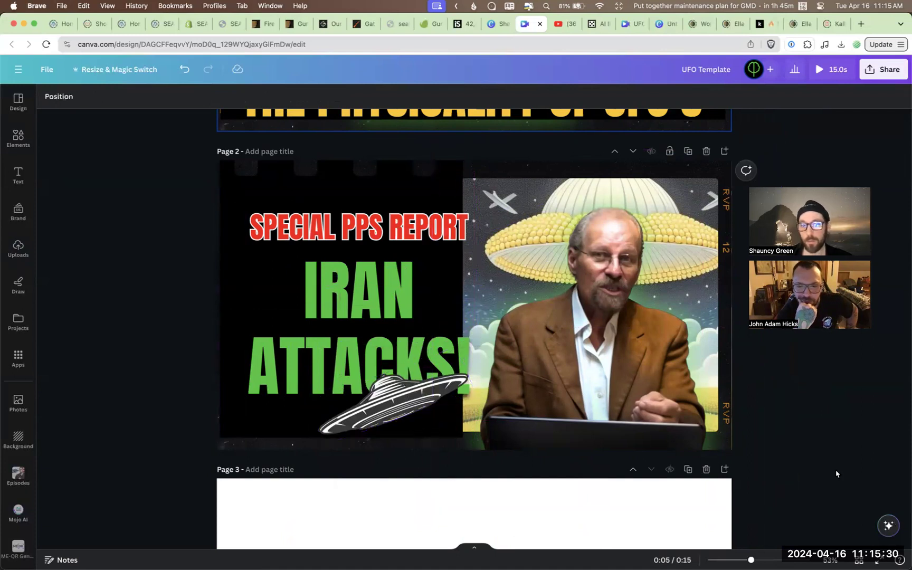
Look over the photo effects available for page 2's speaker cutout.
left_click_drag(625, 365, 641, 366)
scroll(409, 254, "up", 10)
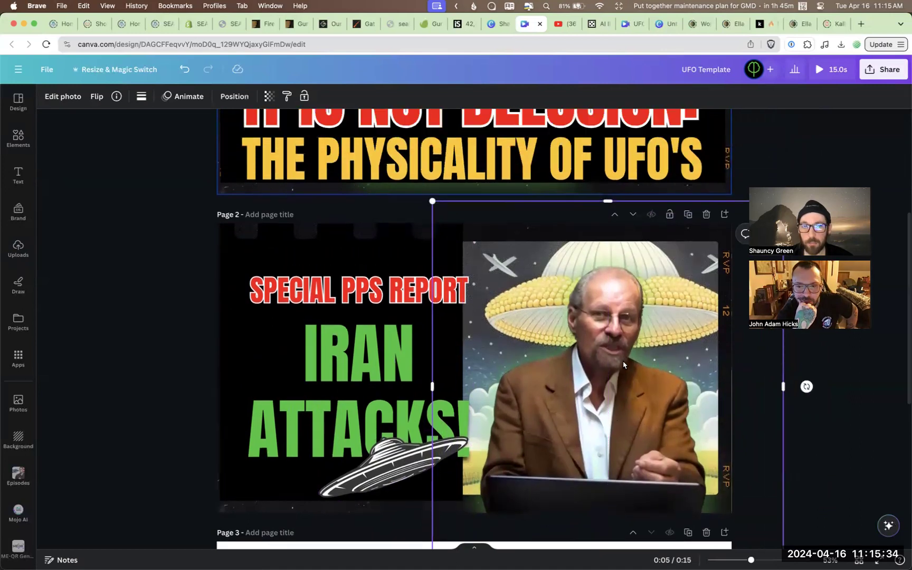
scroll(596, 354, "down", 10)
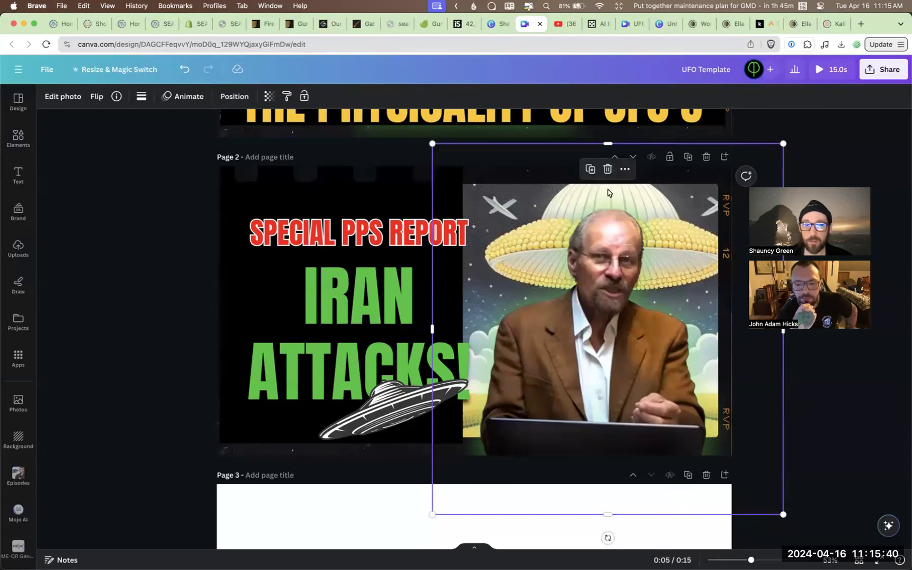
scroll(273, 142, "up", 4)
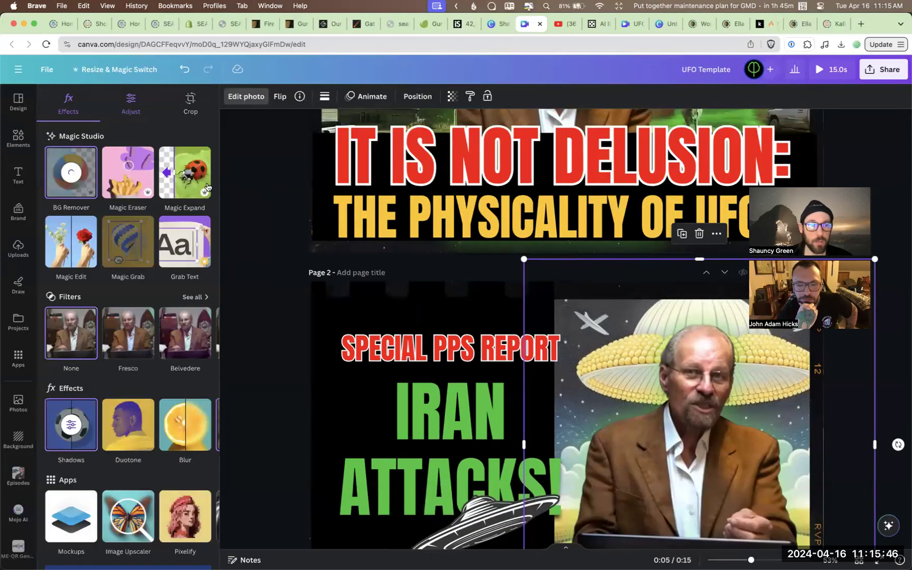
left_click(207, 187)
scroll(520, 330, "down", 3)
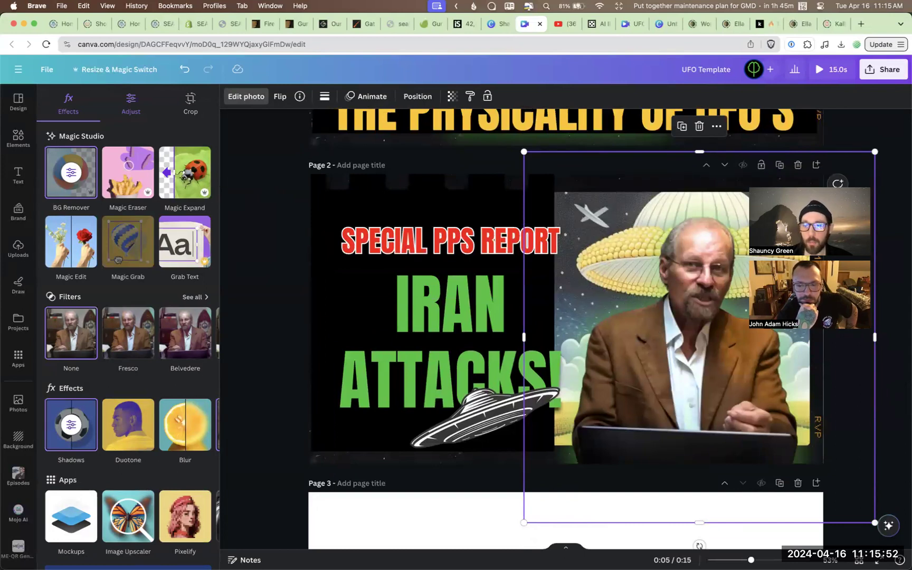
left_click(884, 383)
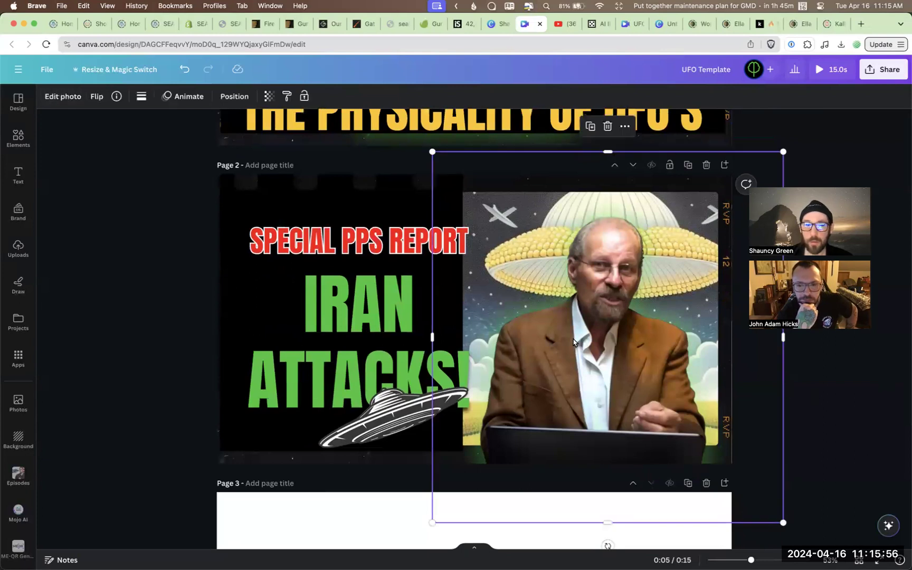
Change the shadow color of page 2's speaker cutout to black.
left_click(61, 97)
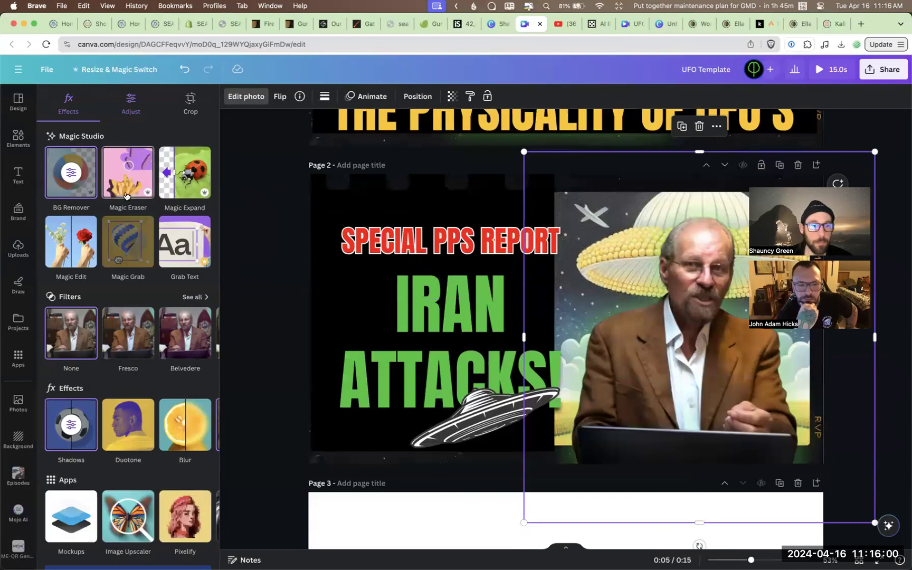
scroll(130, 285, "down", 2)
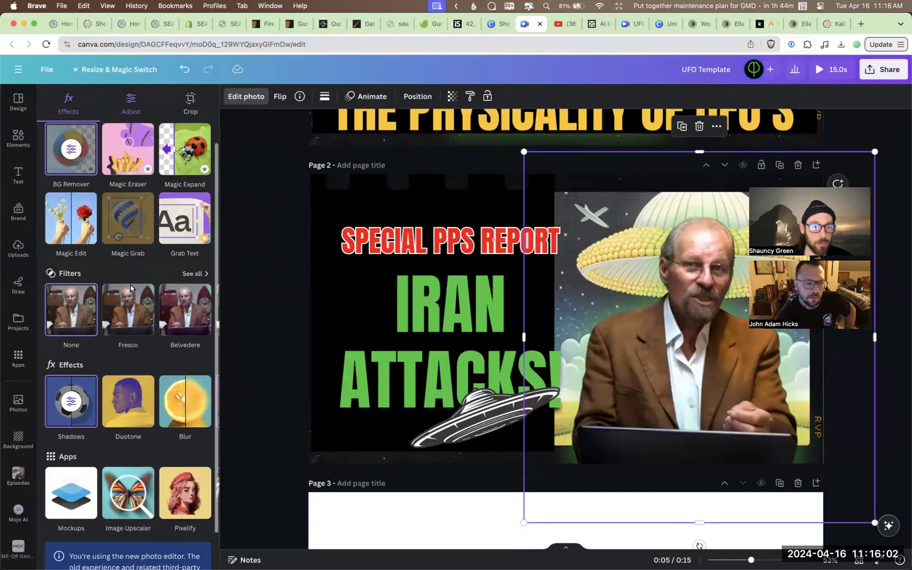
left_click(69, 405)
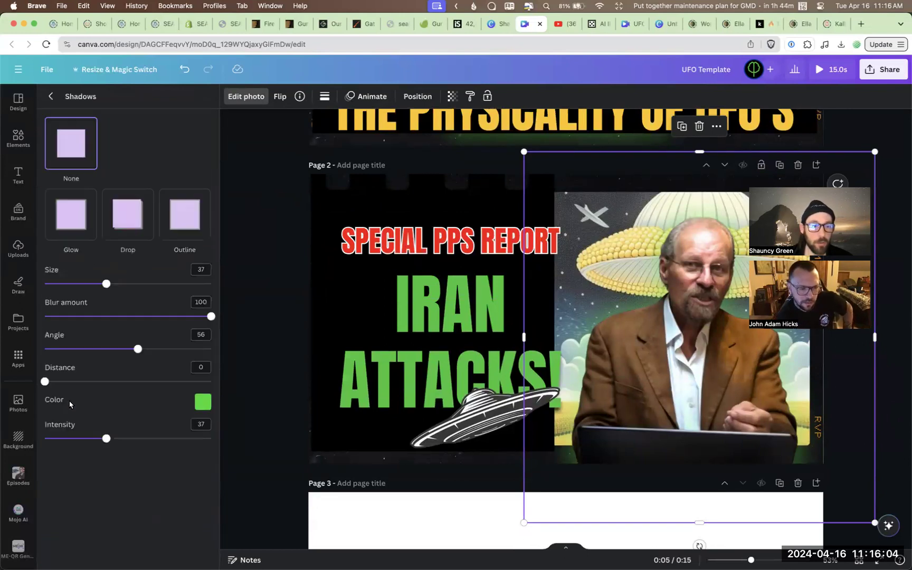
left_click(203, 405)
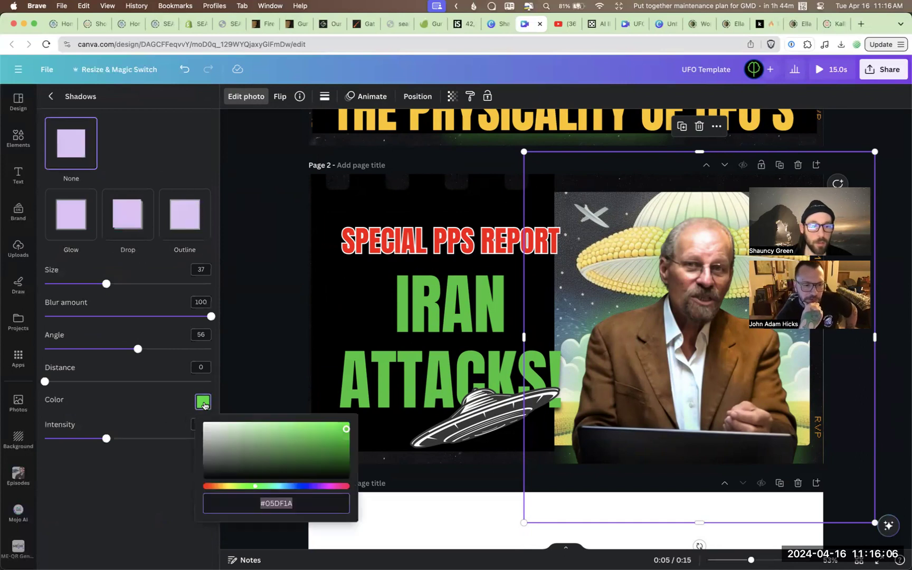
left_click(234, 451)
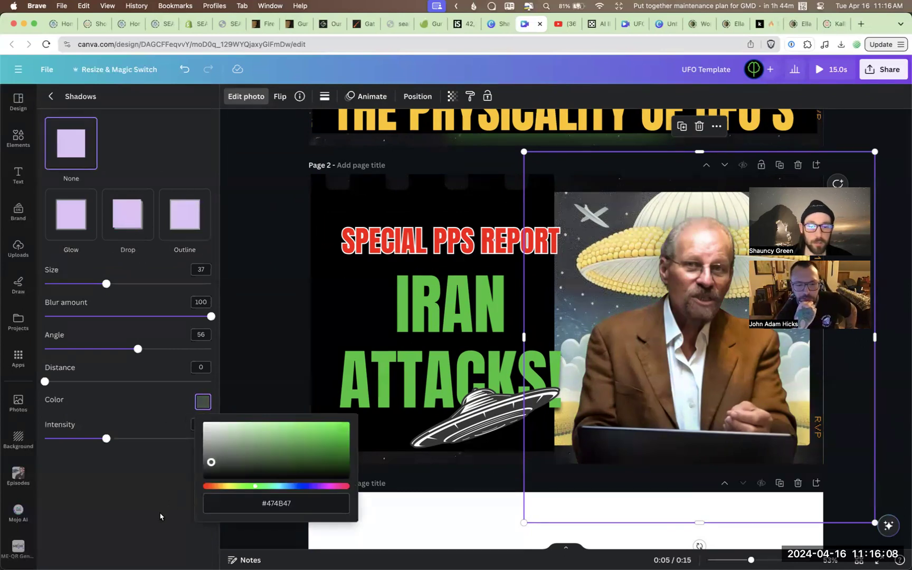
left_click(126, 505)
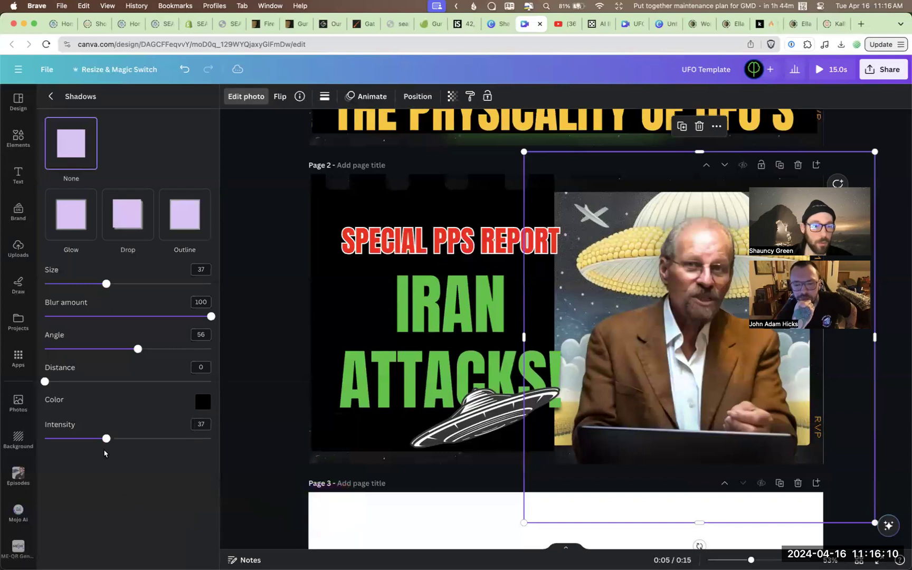
Set the speaker's shadow intensity to about 39 with a blur amount of 100.
left_click_drag(106, 438, 186, 437)
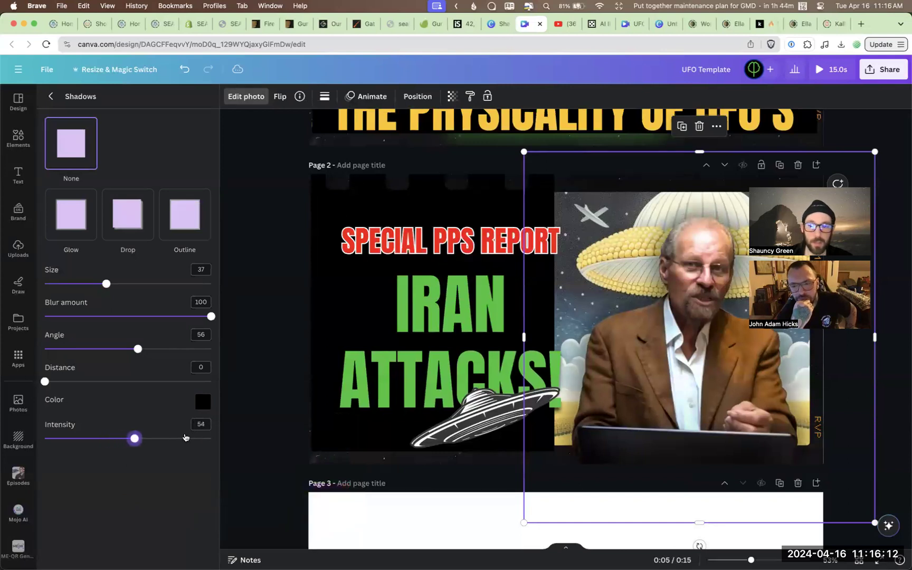
mouse_move(206, 319)
left_mouse_down()
mouse_move(123, 328)
mouse_move(204, 330)
mouse_move(195, 327)
left_mouse_up()
left_click_drag(115, 343, 221, 337)
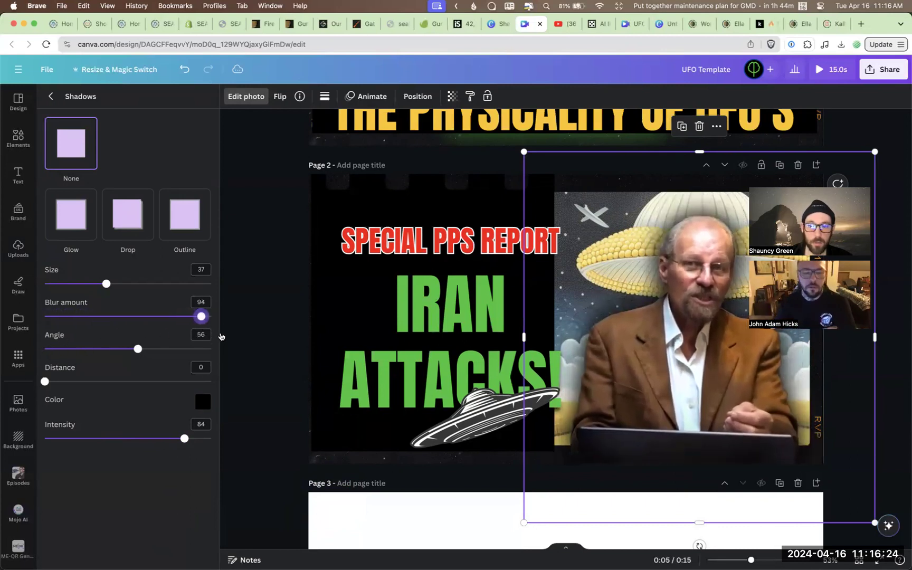
left_click_drag(156, 443, 91, 449)
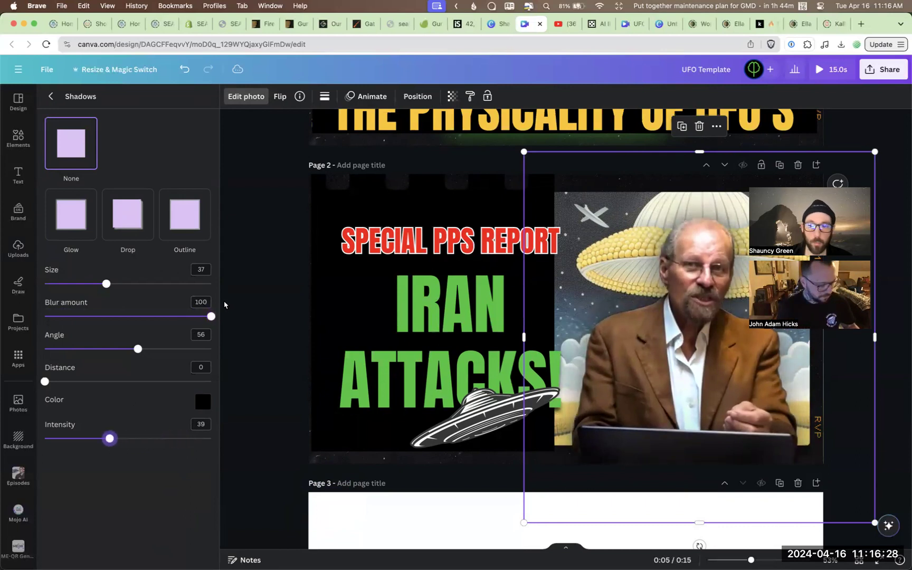
left_click(252, 305)
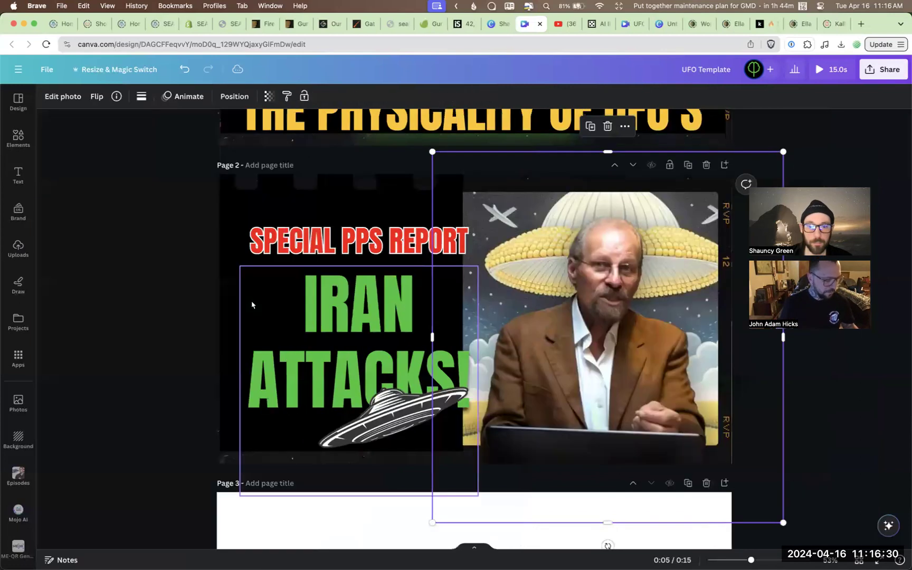
left_click(849, 400)
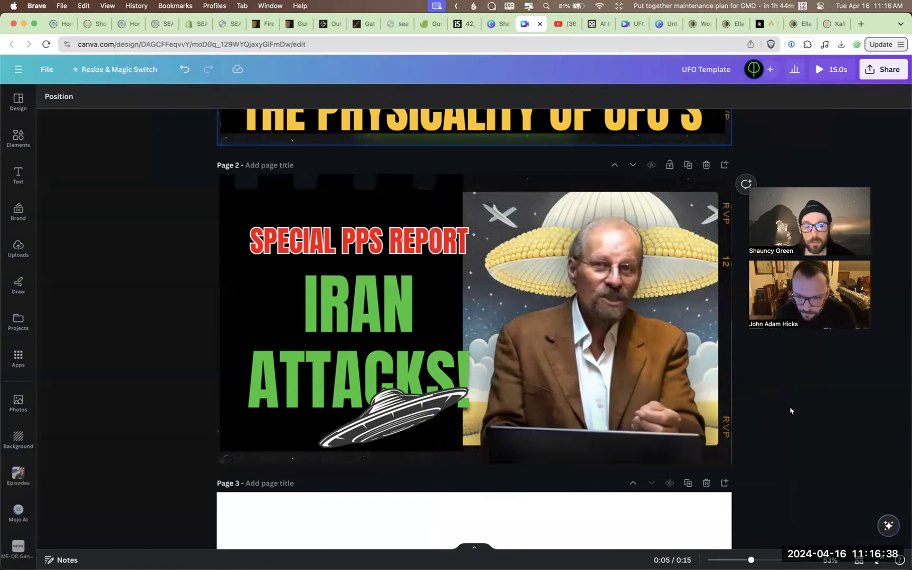
Delete the blank page 3 and return to page 1.
scroll(790, 411, "down", 5)
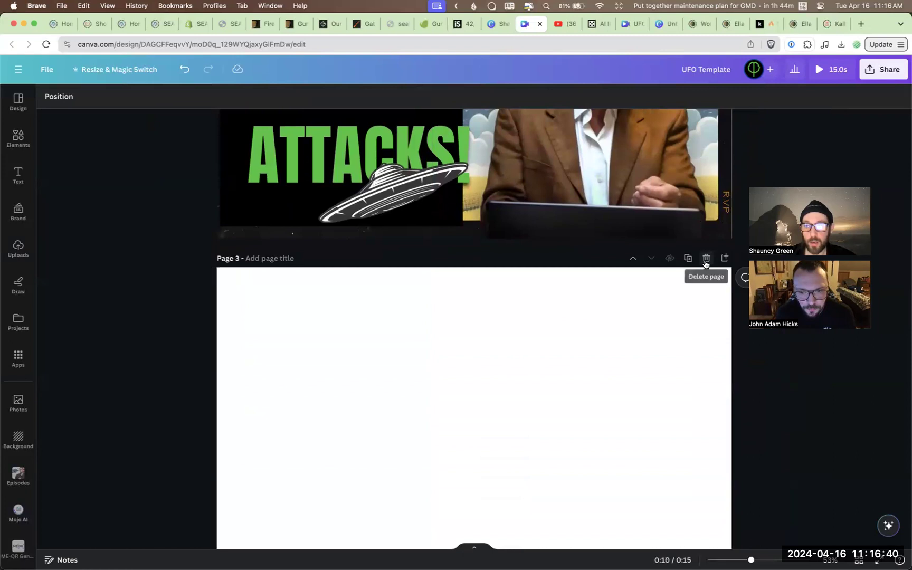
left_click(705, 261)
scroll(784, 431, "up", 4)
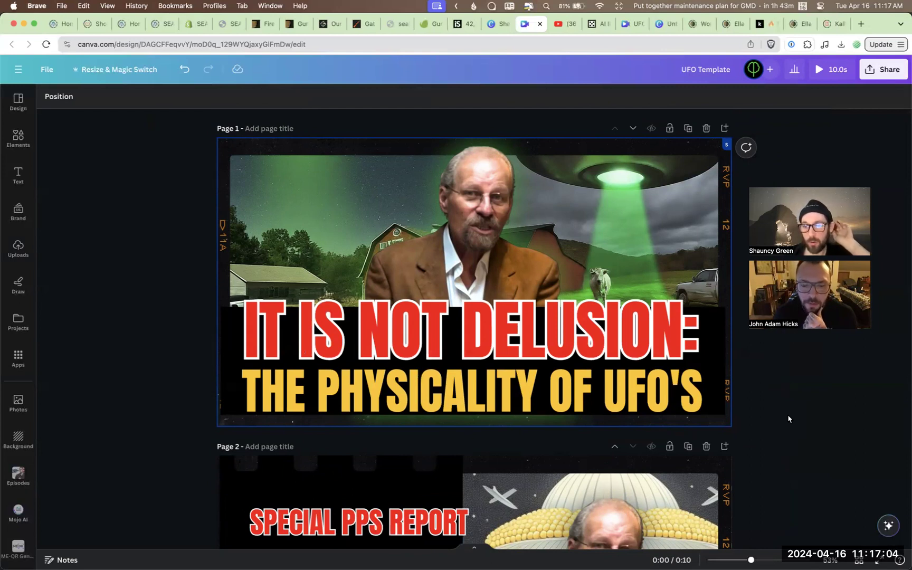
Try repositioning the red IT IS NOT DELUSION: headline on page 1, undoing each move.
left_click(655, 342)
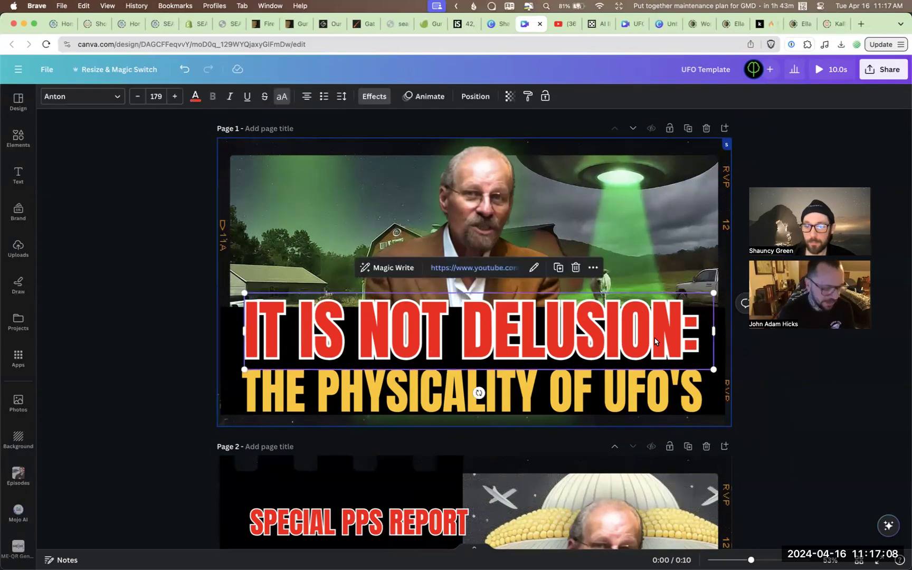
left_click(778, 436)
left_click(643, 337)
left_click_drag(643, 338, 643, 285)
key("super+z")
left_click(737, 365)
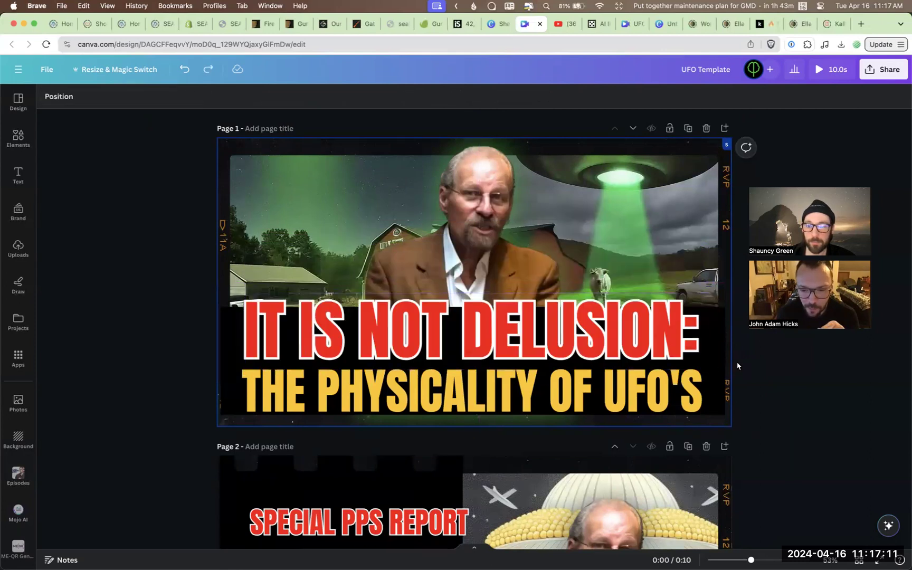
left_click_drag(658, 349, 653, 338)
key("super+z")
left_click(776, 388)
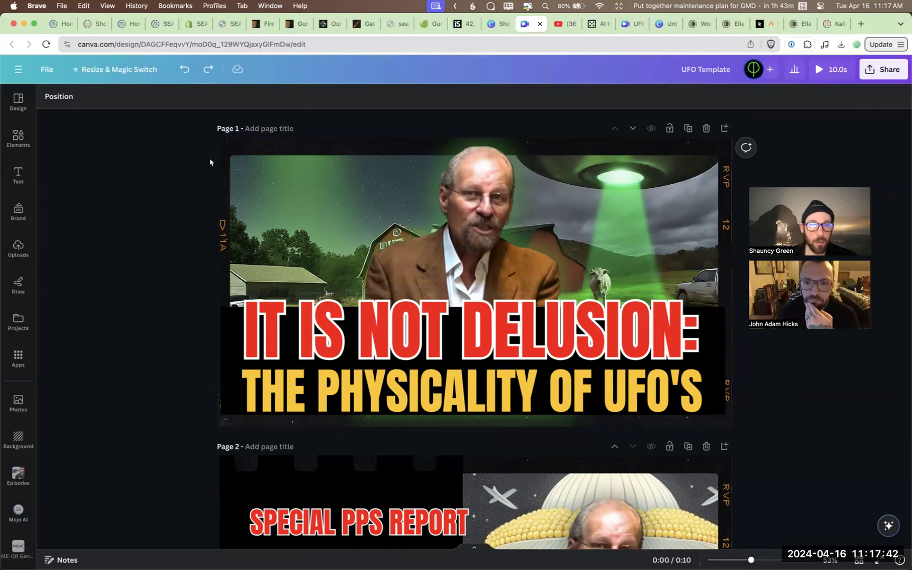
Show page 1's layer list and move the THE PHYSICALITY OF UFO'S text layer beneath the IT IS NOT DELUSION: layer.
left_click(252, 179)
left_click(189, 179)
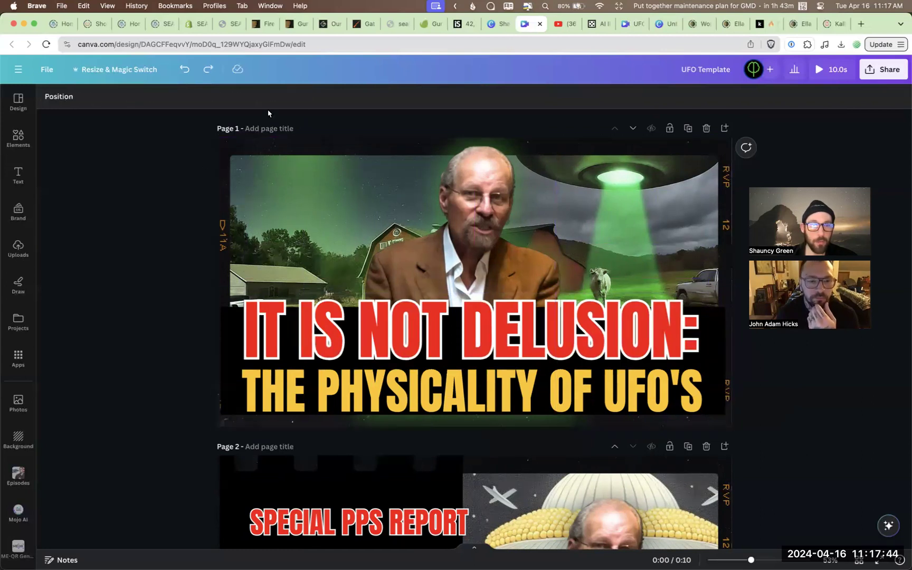
left_click(59, 96)
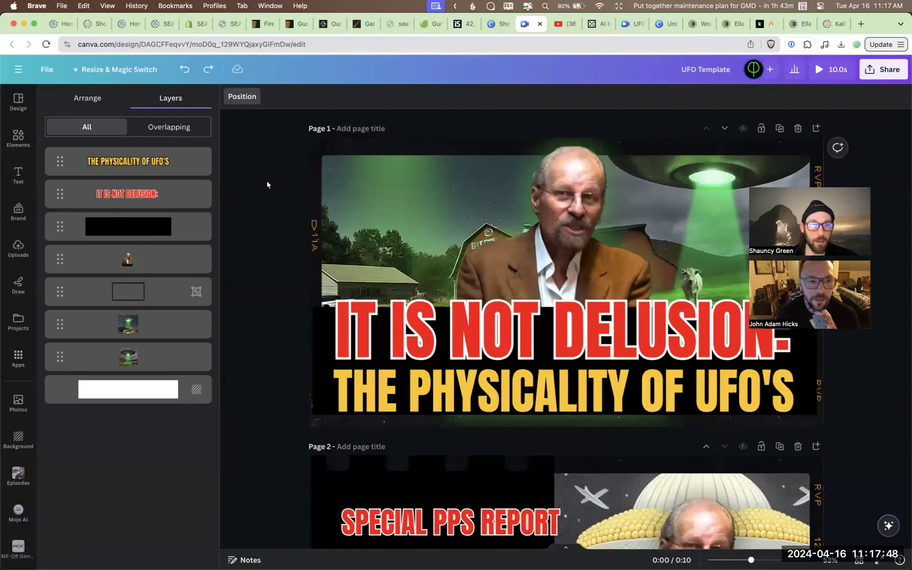
left_click_drag(58, 168, 61, 213)
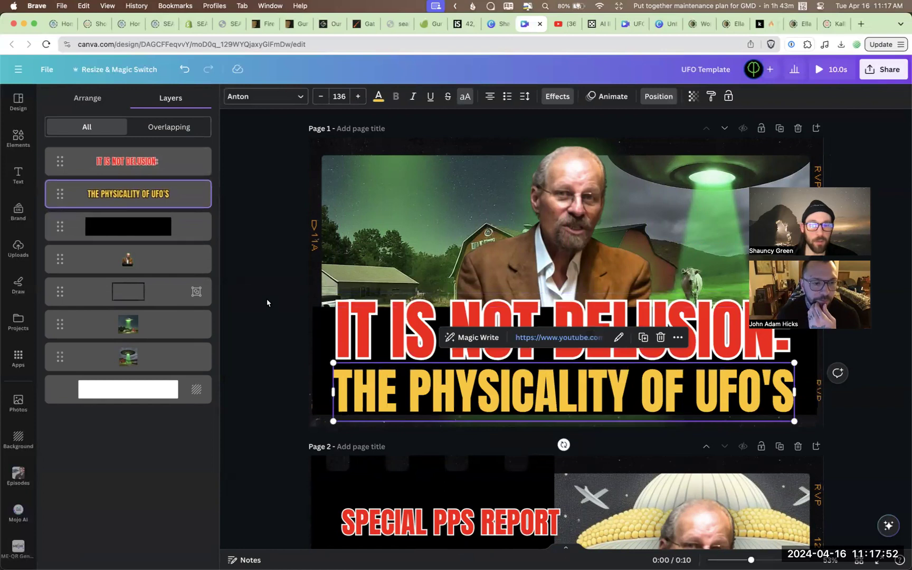
Bring page 1's film-frame group in front of everything, settling it between the black box and the speaker cutout in the layer order.
left_click(315, 241)
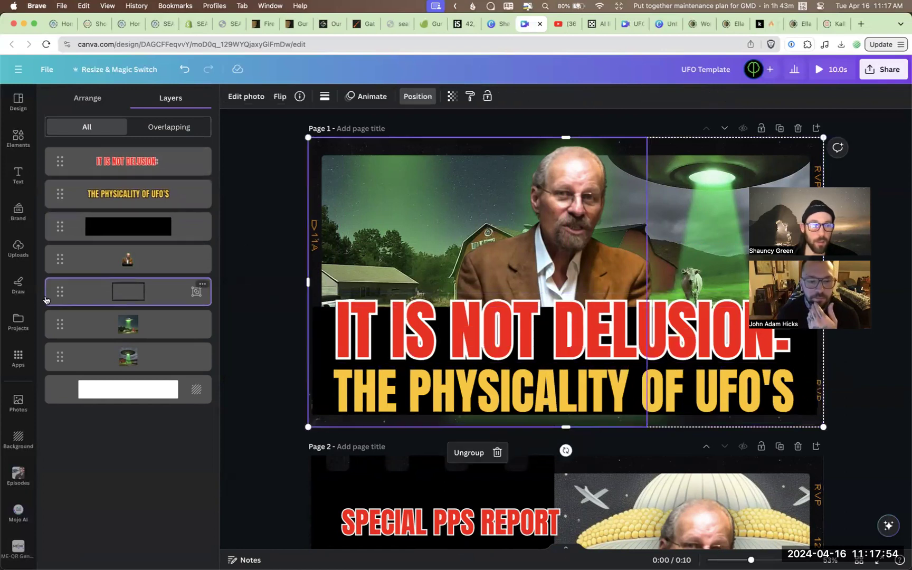
left_click_drag(61, 294, 58, 158)
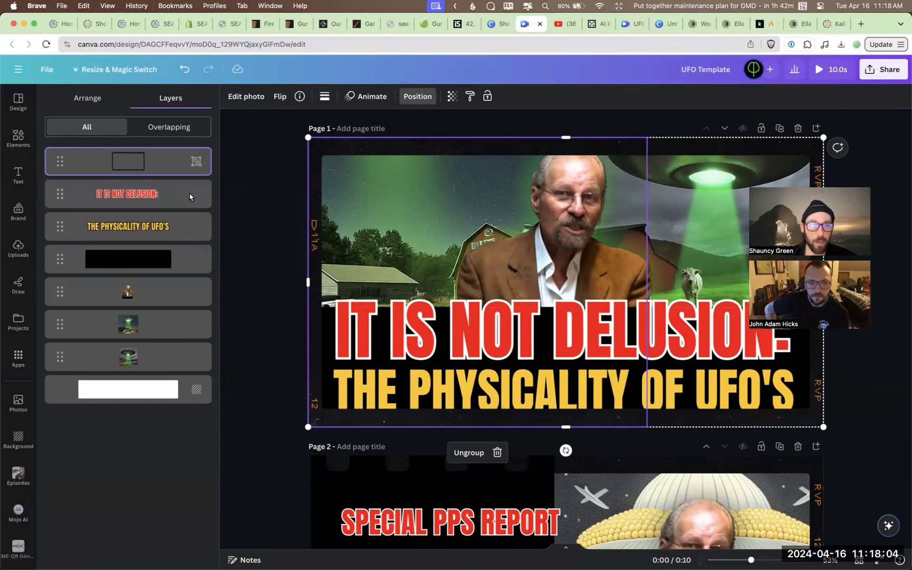
left_click_drag(58, 160, 60, 275)
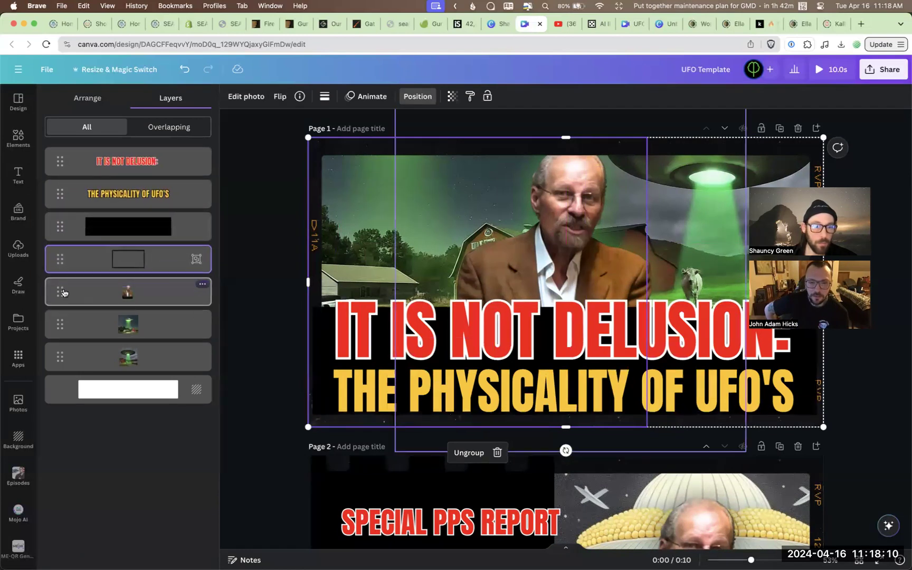
View the layer-ordering options for page 1's speaker cutout and leave the layer list.
left_click(205, 288)
left_click(203, 287)
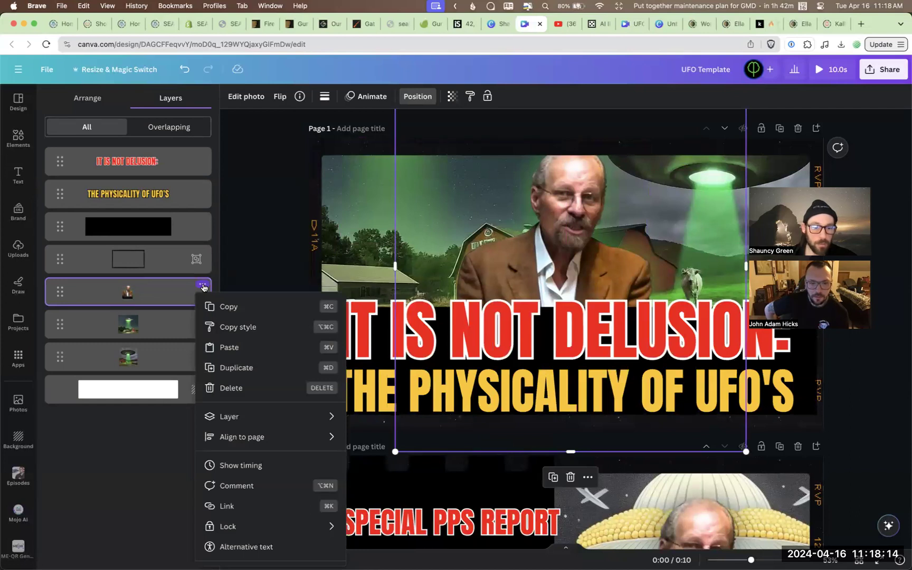
mouse_move(247, 416)
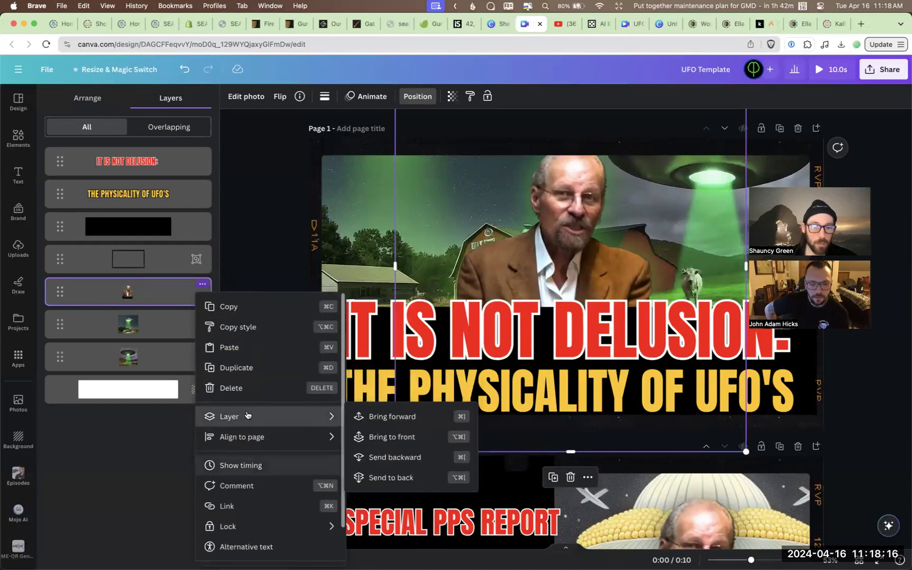
left_click(140, 468)
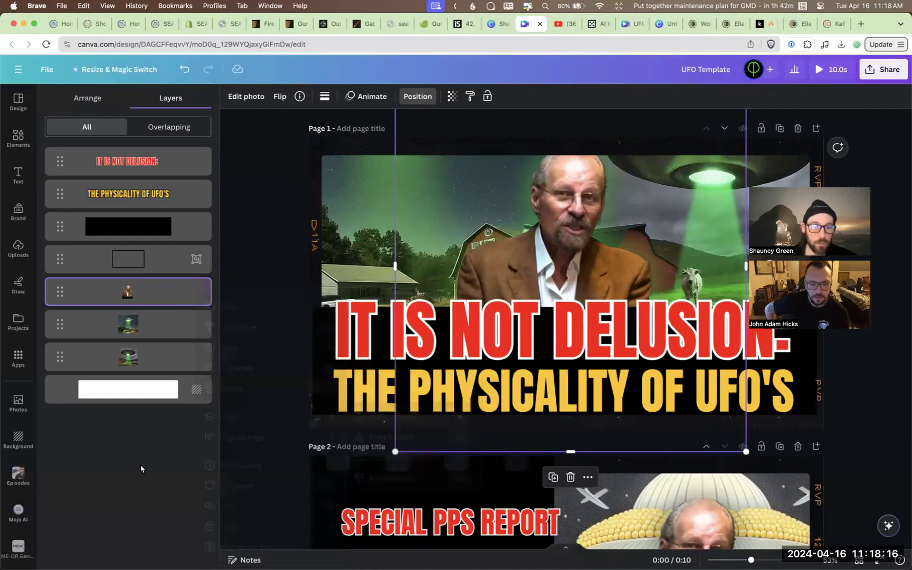
left_click(564, 236)
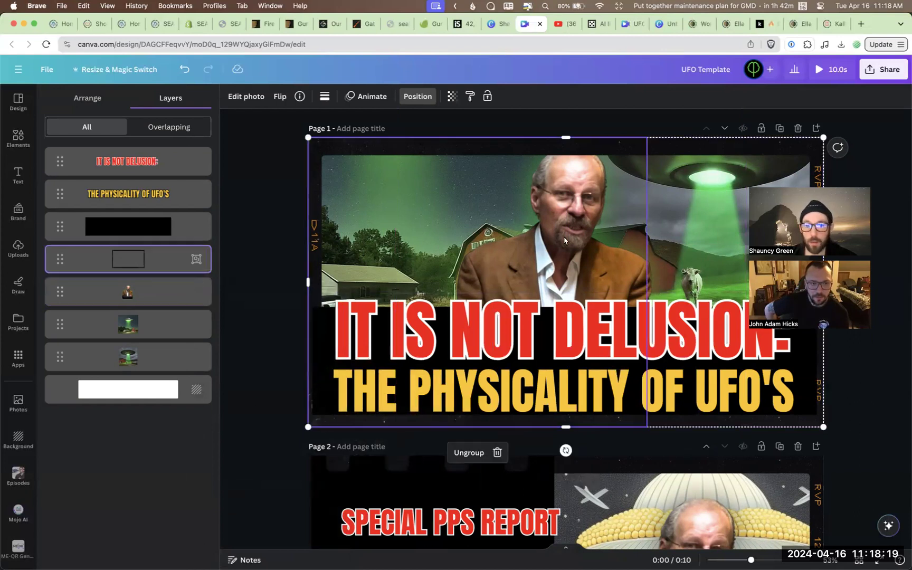
left_click(261, 258)
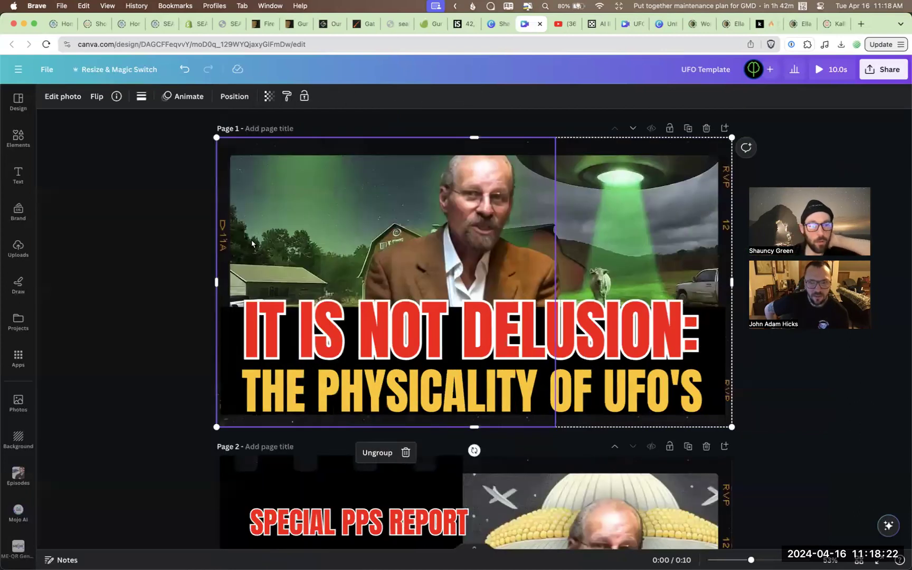
left_click(153, 255)
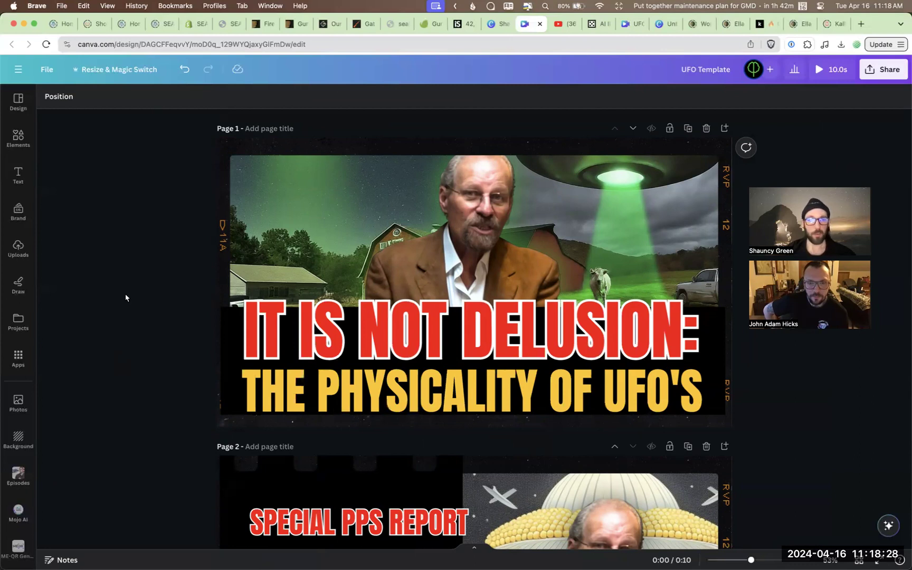
Look over page 1's arrange settings and layer list.
left_click(66, 98)
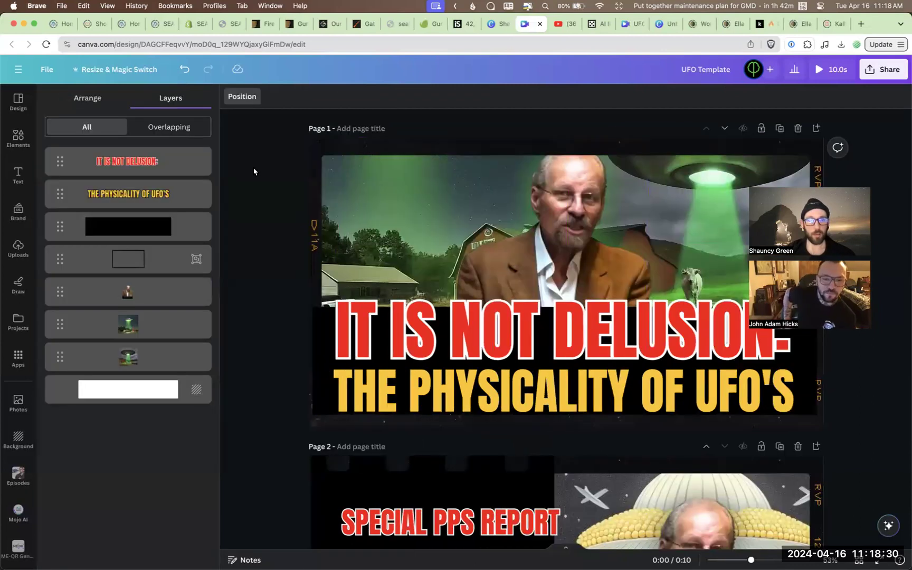
left_click(87, 99)
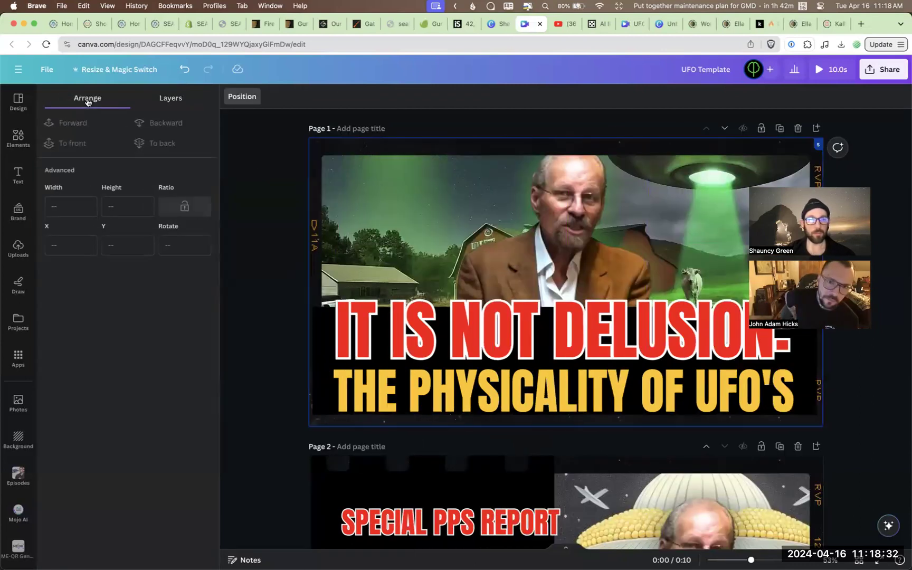
left_click(189, 101)
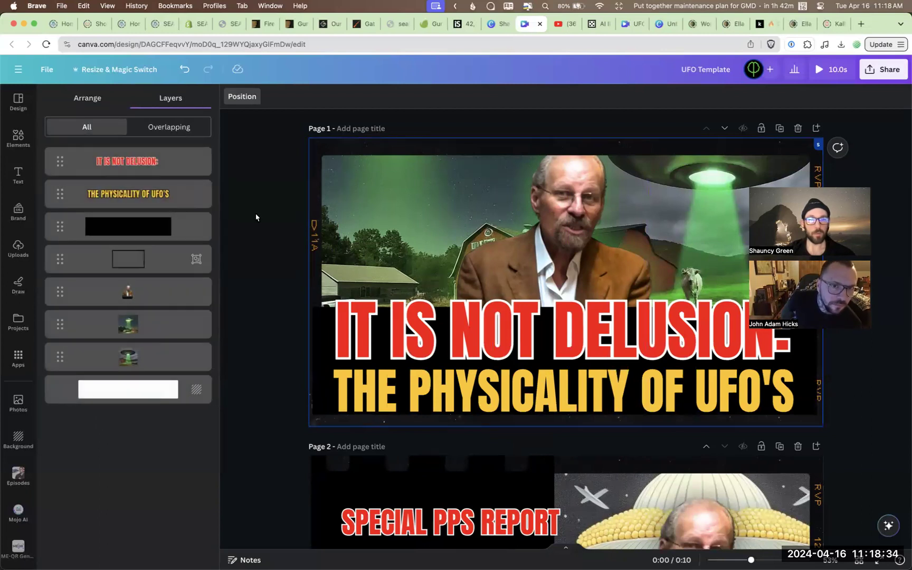
left_click(256, 216)
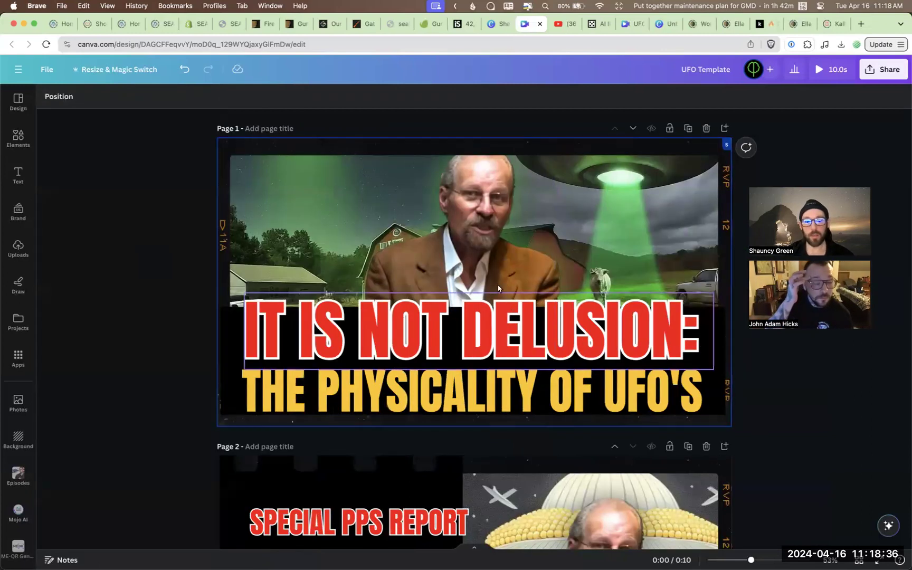
Try shifting page 1's film-frame group slightly and undo the move.
left_click(475, 249)
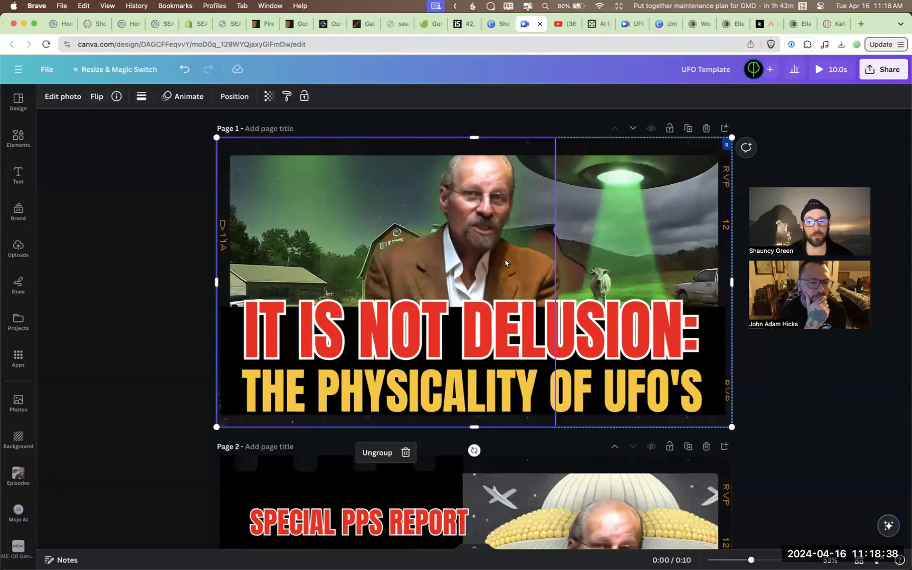
left_click_drag(457, 258, 446, 267)
key("super+z")
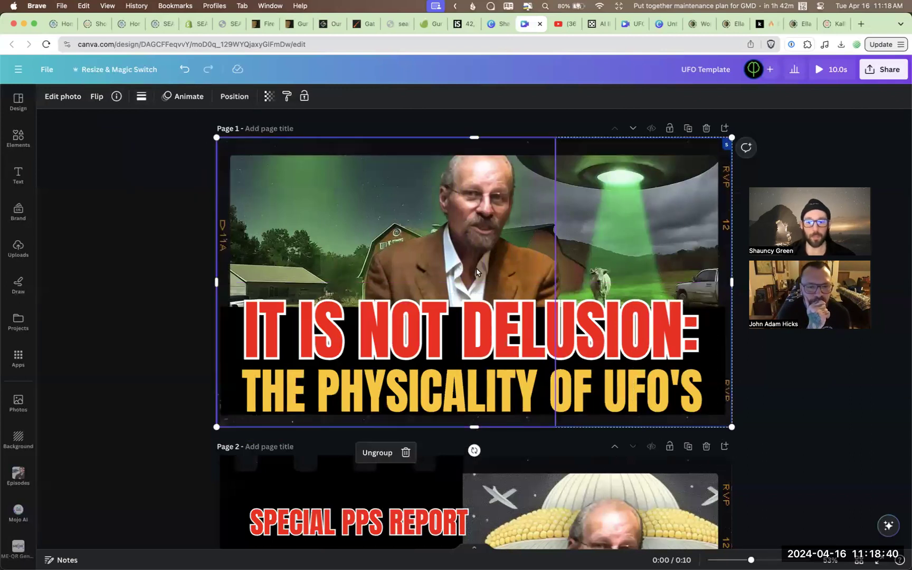
Try nudging the speaker cutout on page 2 and undo the move.
scroll(477, 272, "down", 5)
left_click(626, 315)
mouse_move(626, 315)
left_mouse_down()
mouse_move(610, 310)
mouse_move(621, 306)
left_mouse_up()
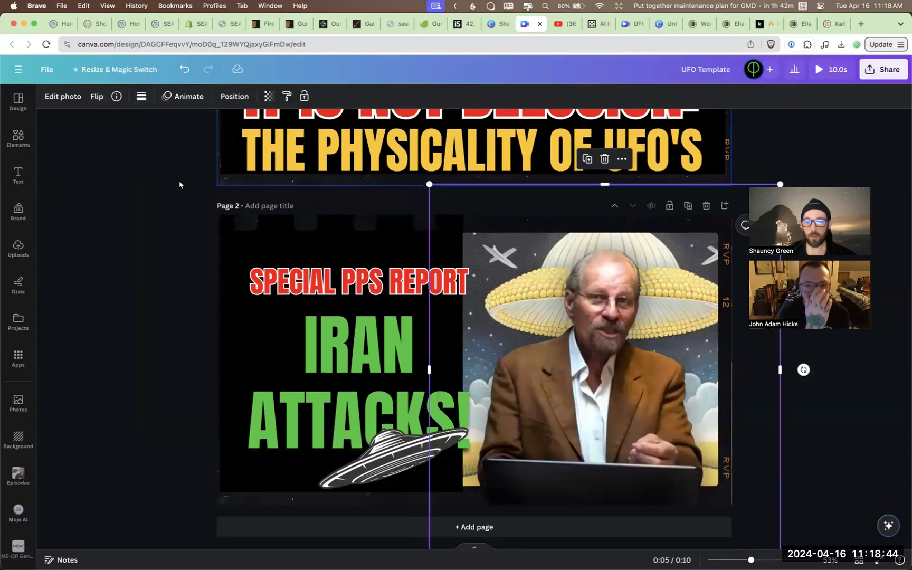
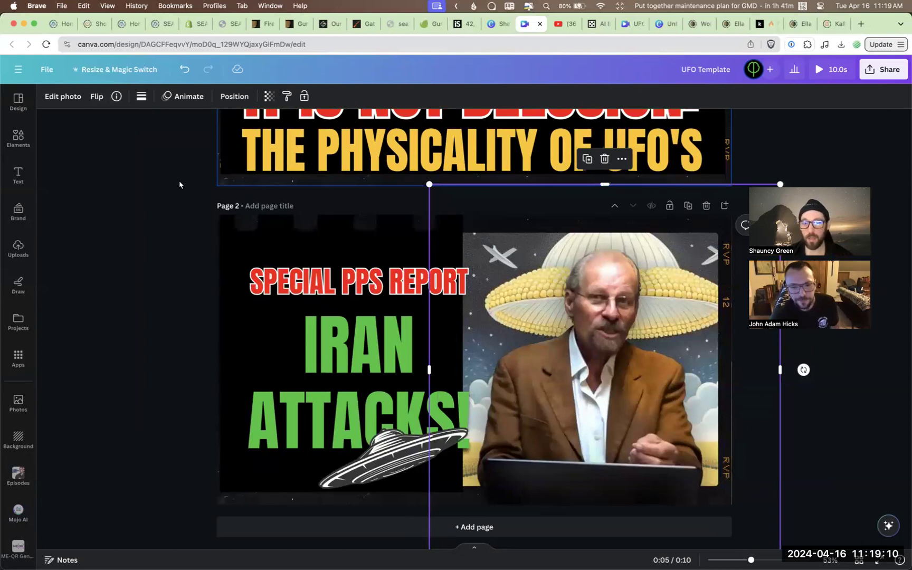
left_click_drag(614, 380, 615, 370)
key("super+z")
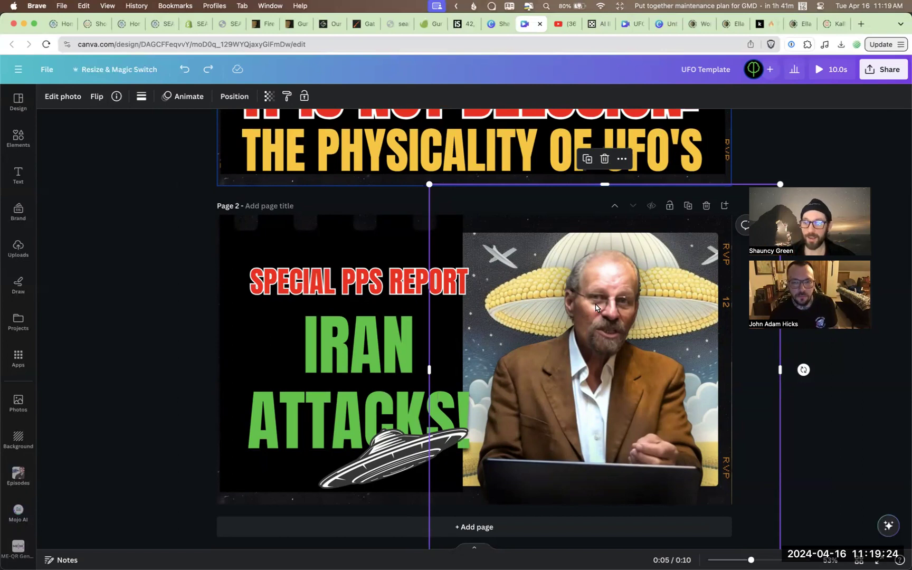
Erase a strip across the forehead of page 2's speaker with the size 20 background-removal brush, and reset the background removal.
left_click(71, 98)
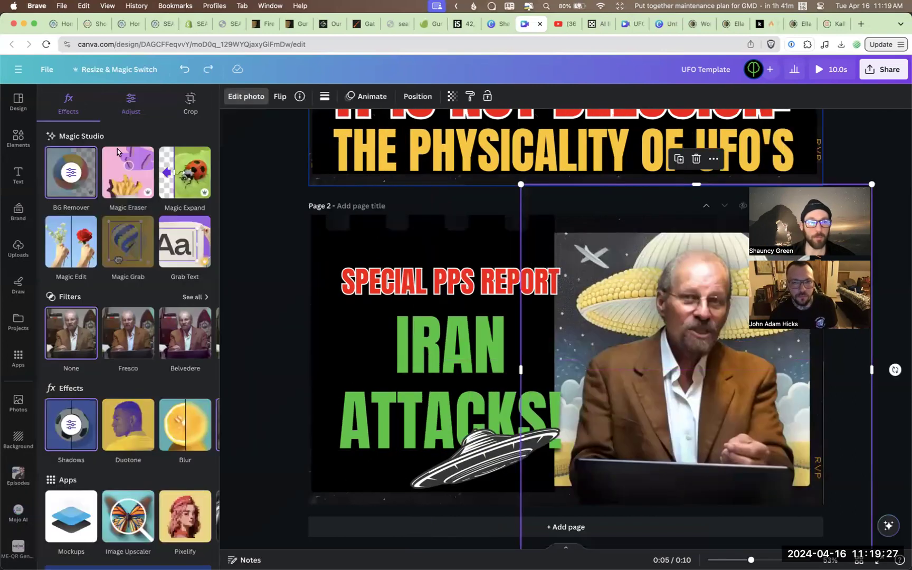
left_click(73, 173)
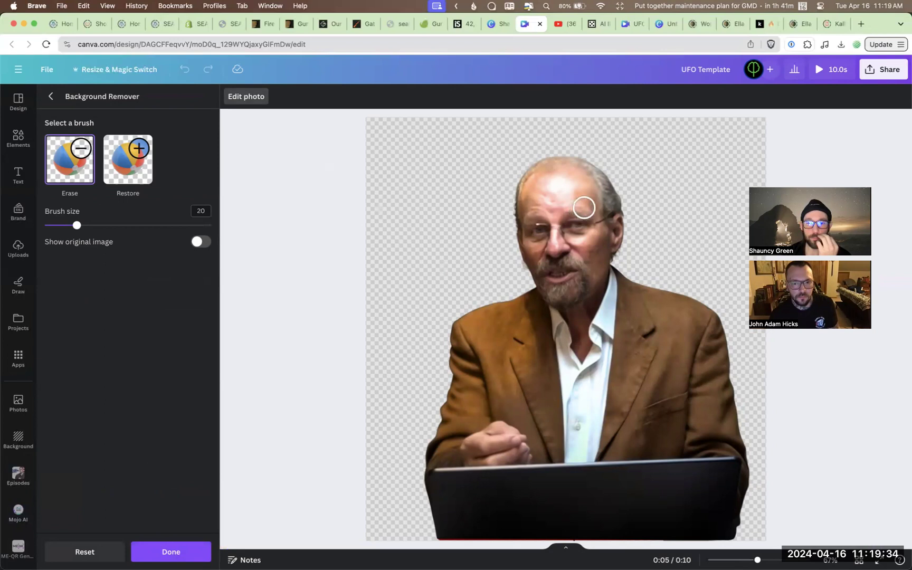
mouse_move(516, 203)
left_mouse_down()
mouse_move(523, 242)
mouse_move(575, 198)
mouse_move(590, 164)
left_mouse_up()
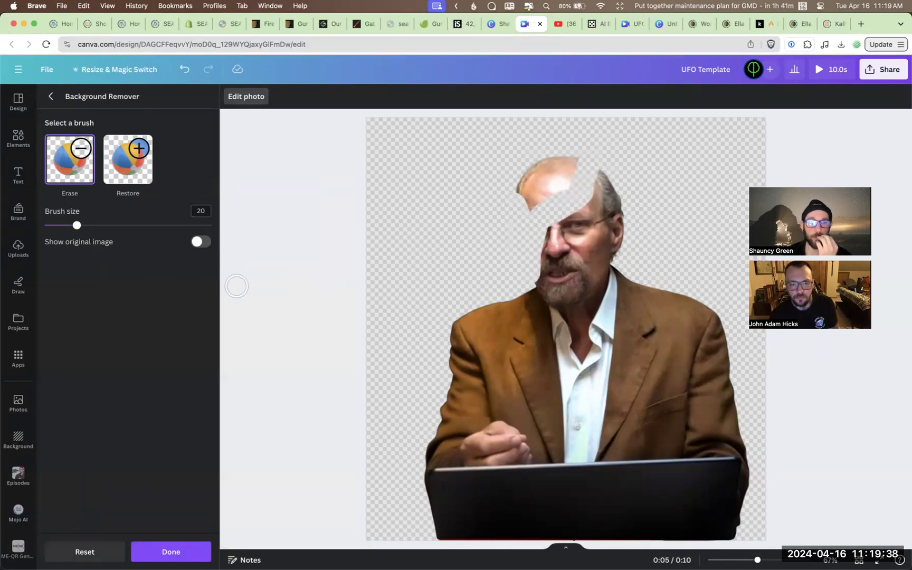
left_click(96, 557)
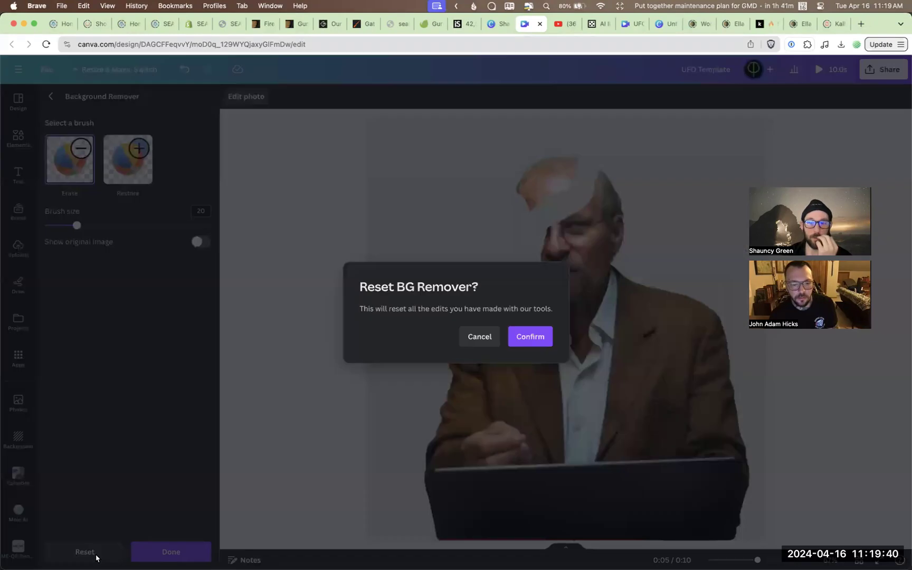
left_click(531, 339)
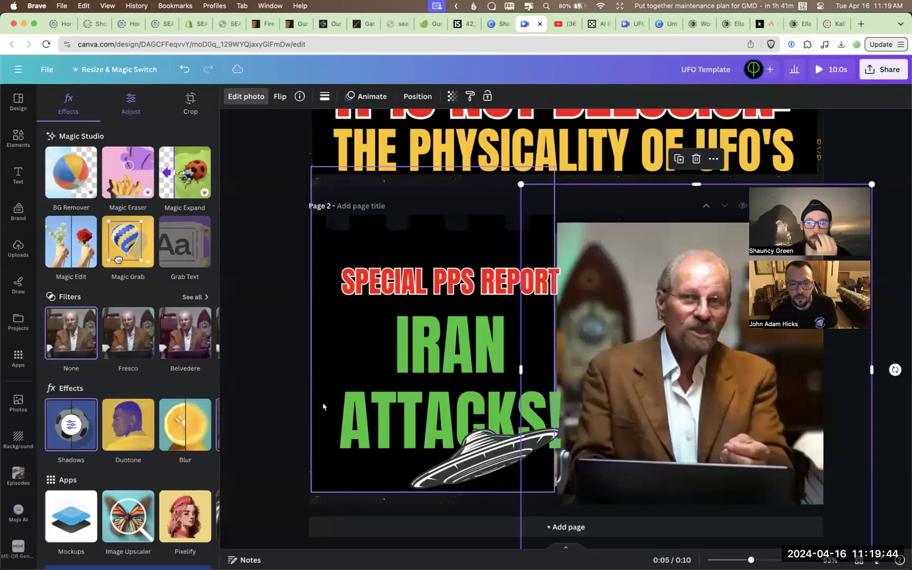
Remove the background from page 2's speaker photo again and finish editing the photo.
left_click(267, 378)
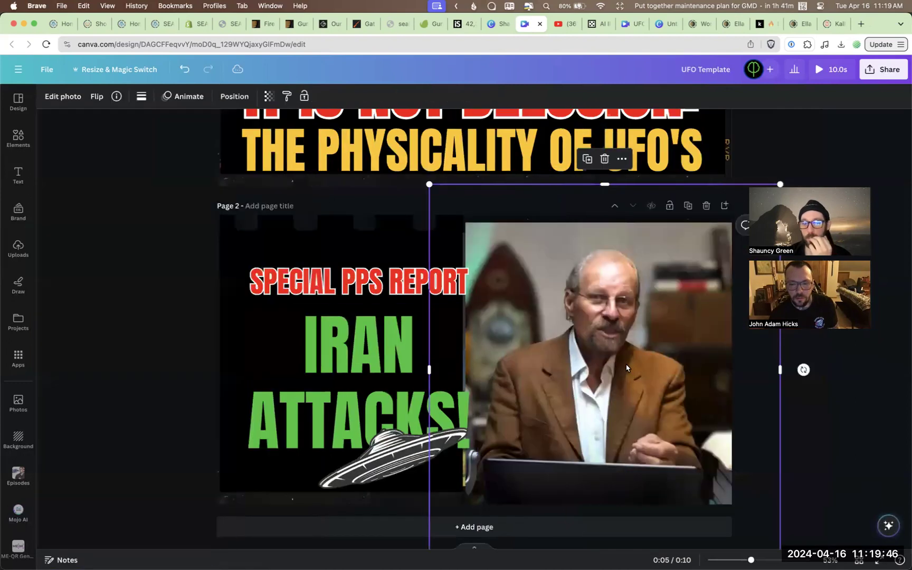
scroll(627, 368, "up", 1)
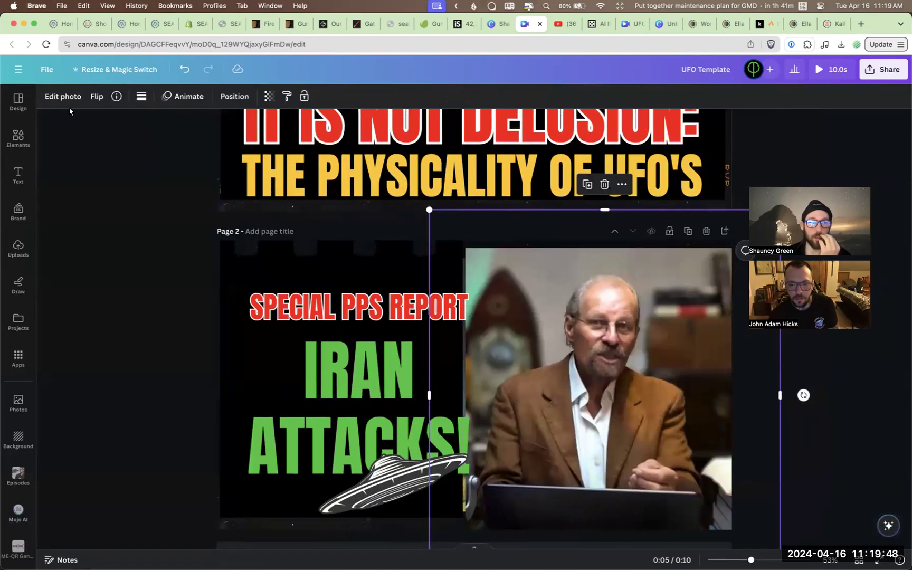
left_click(62, 97)
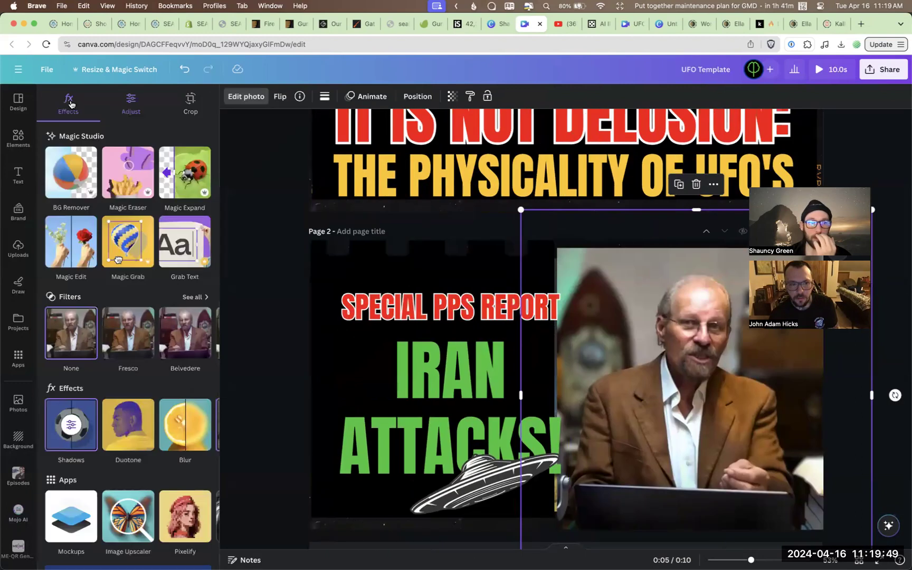
left_click(73, 156)
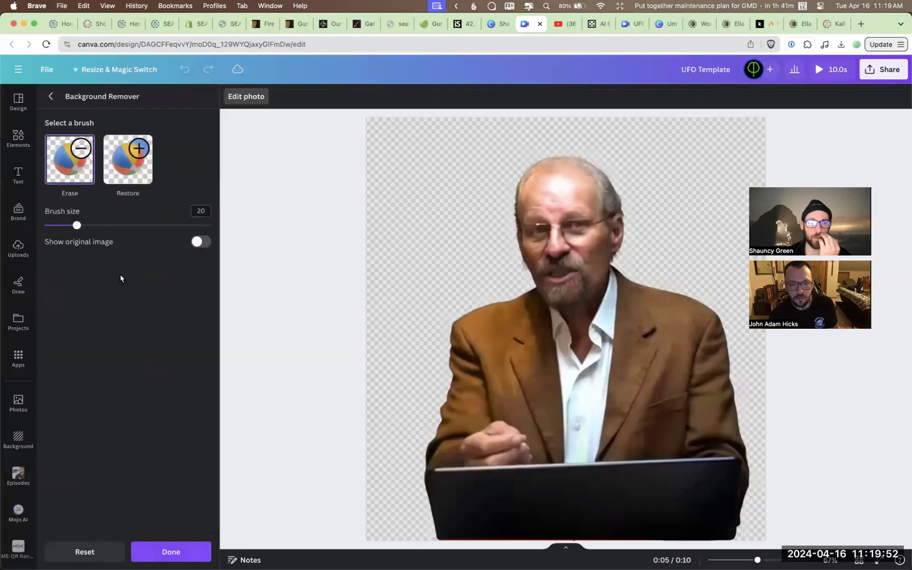
left_click(185, 552)
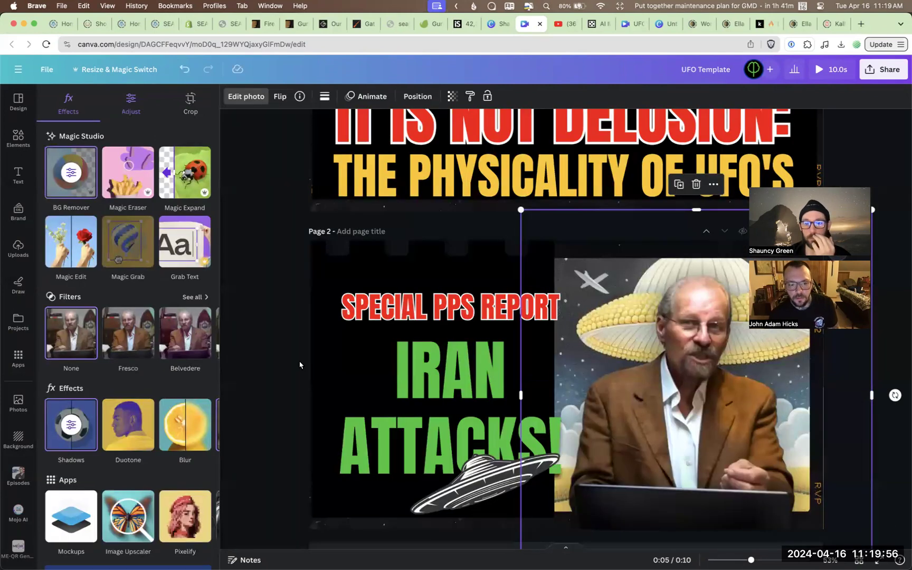
left_click(274, 361)
left_click(246, 364)
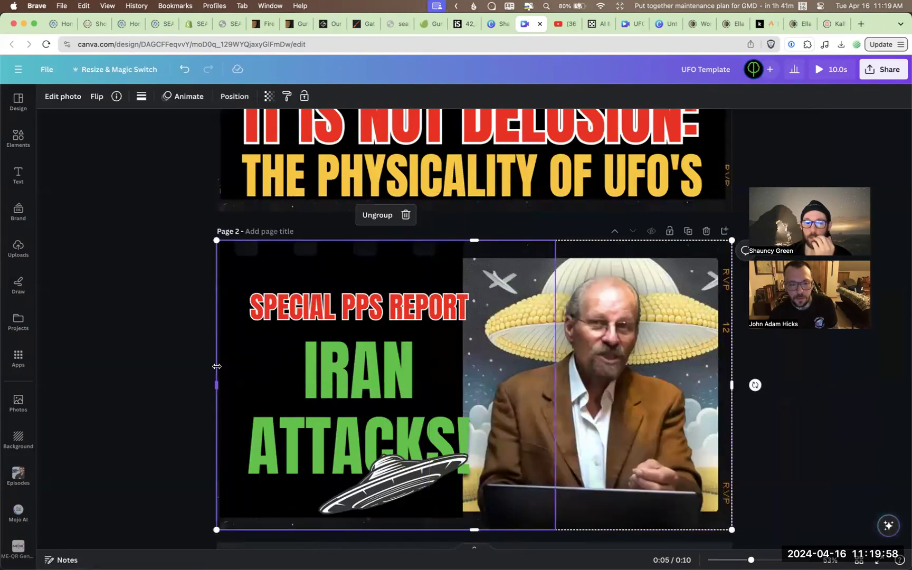
Deselect the page 2 group and open the DALL·E image generator from the user's own Canva apps.
left_click(166, 369)
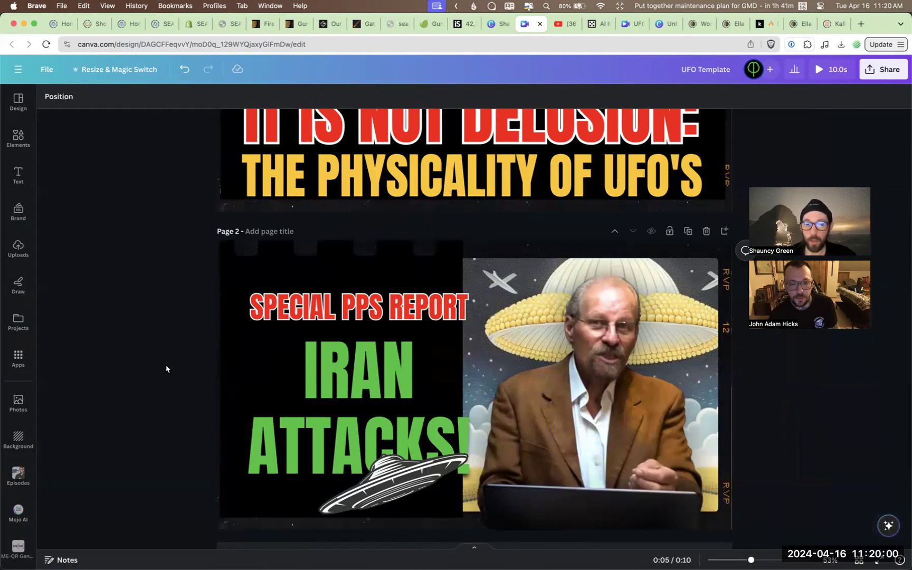
scroll(183, 321, "down", 1)
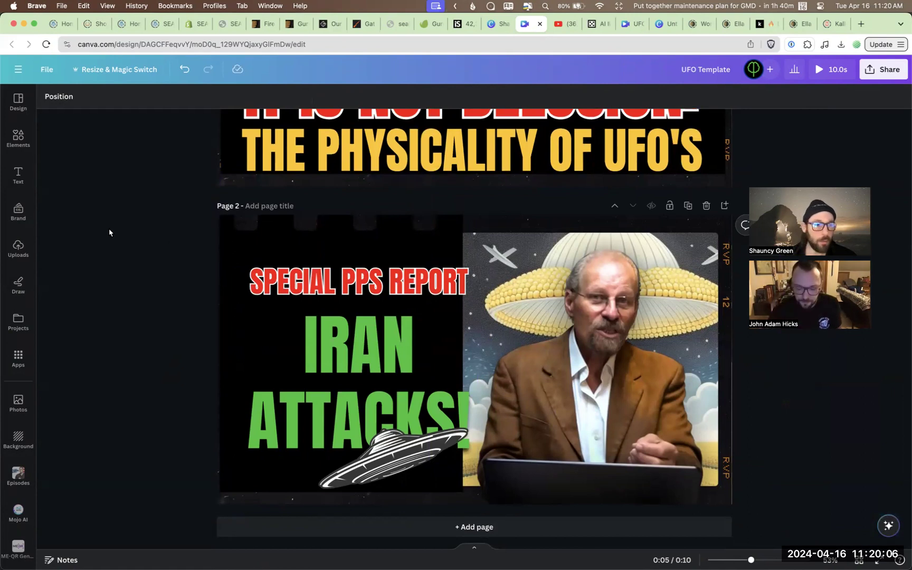
left_click(19, 358)
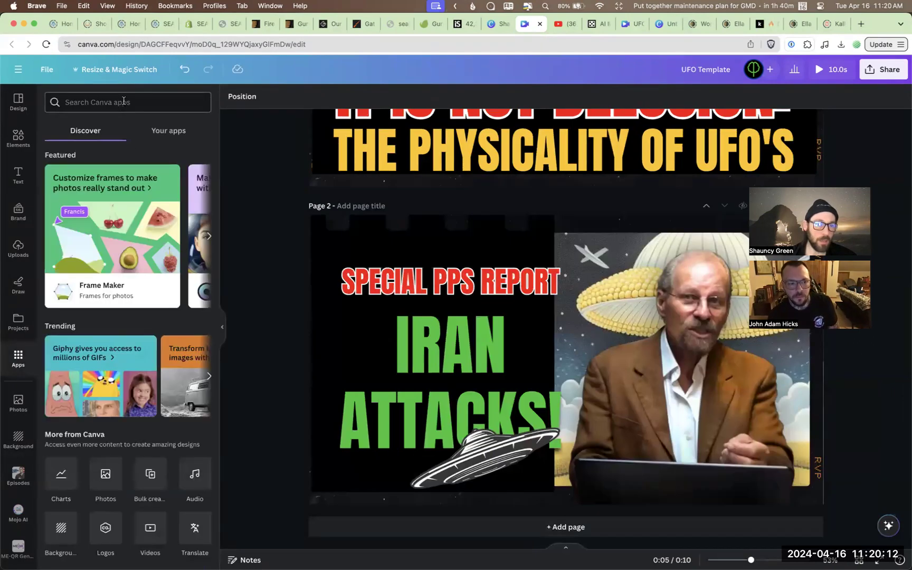
left_click(158, 135)
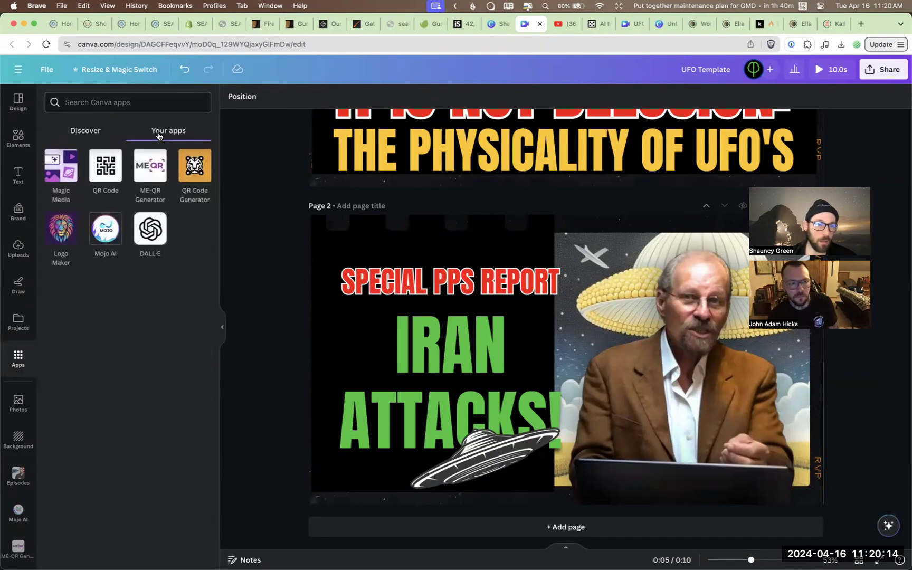
left_click(149, 231)
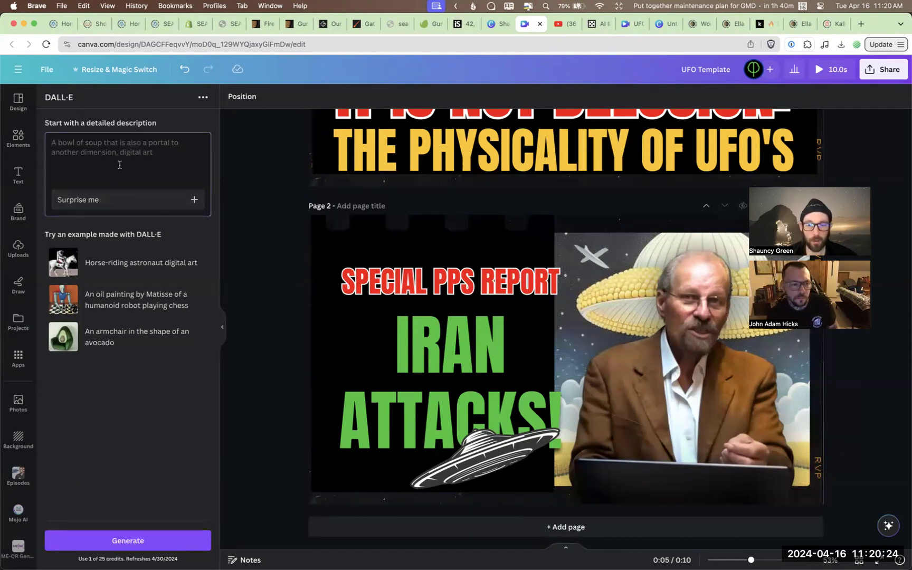
key("ctrl+Tab")
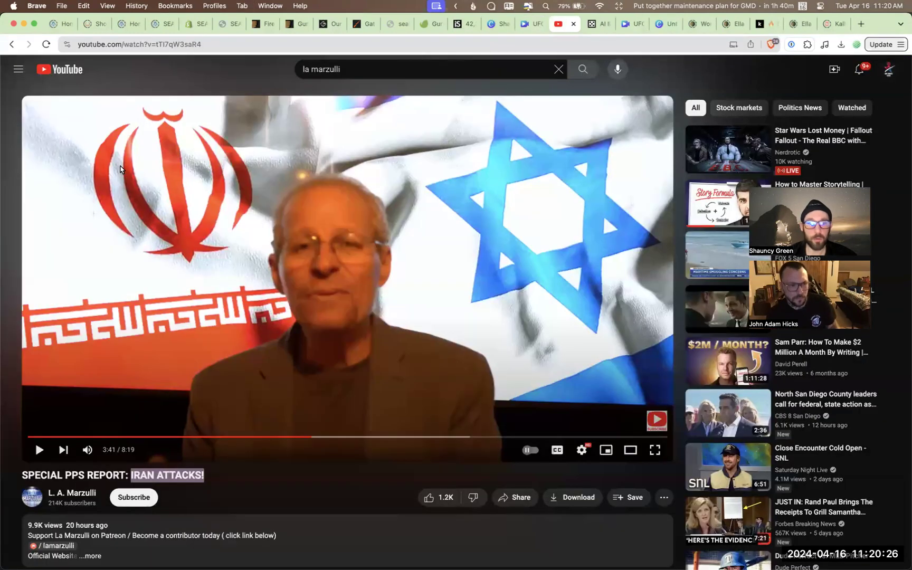
key("ctrl+shift+Tab")
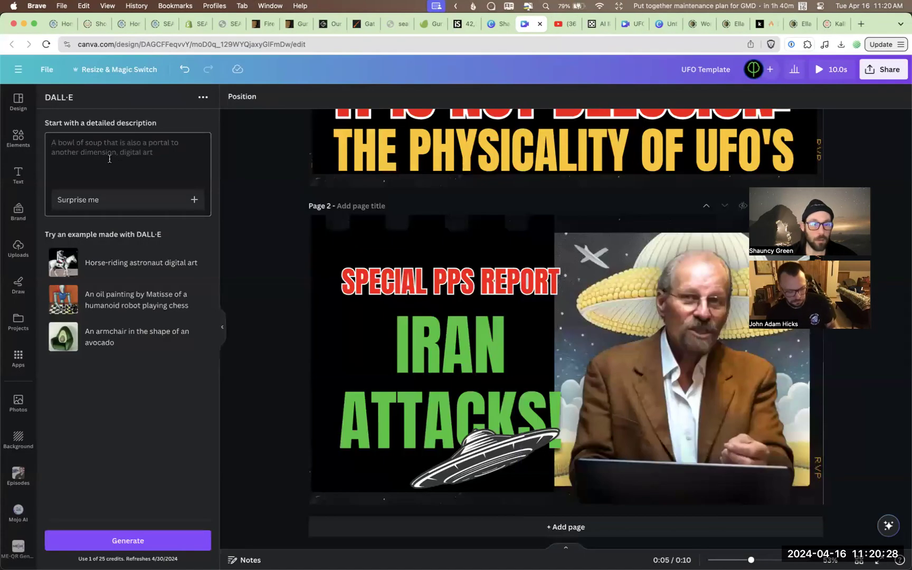
Try describing the DALL·E image as "Iran attacks a bunch of men in a village with missiles and guns", correcting the misspelled word.
type("Iran at")
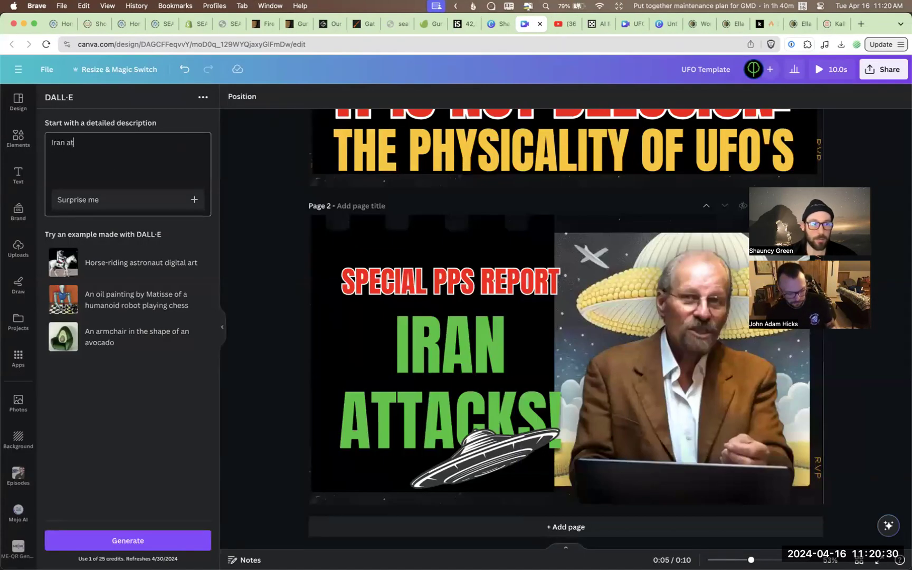
type("tacks a b")
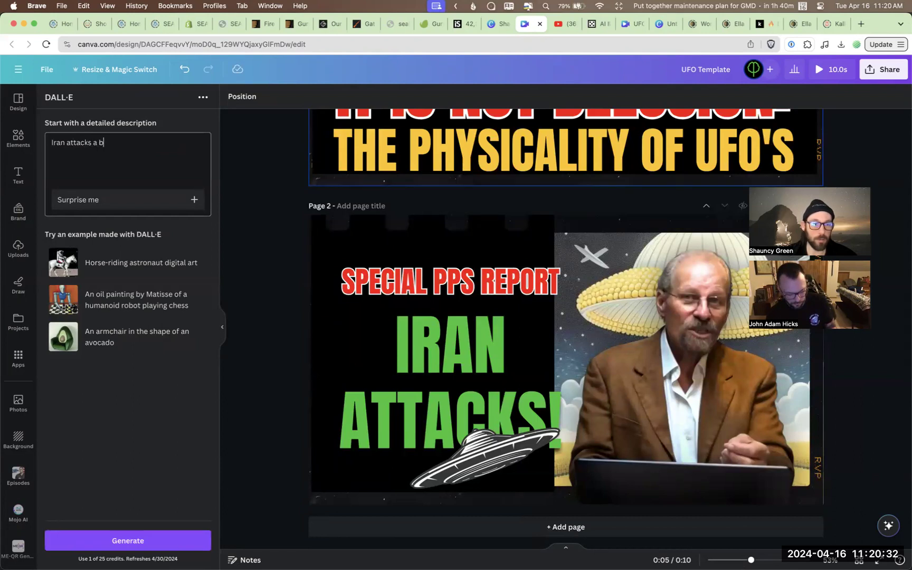
type("unch of men in a v")
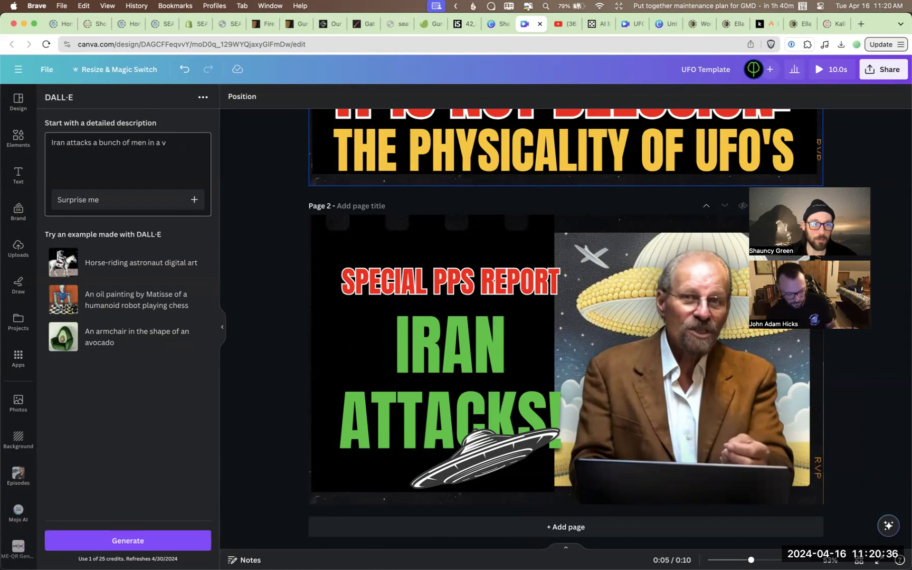
type("illage with missles an")
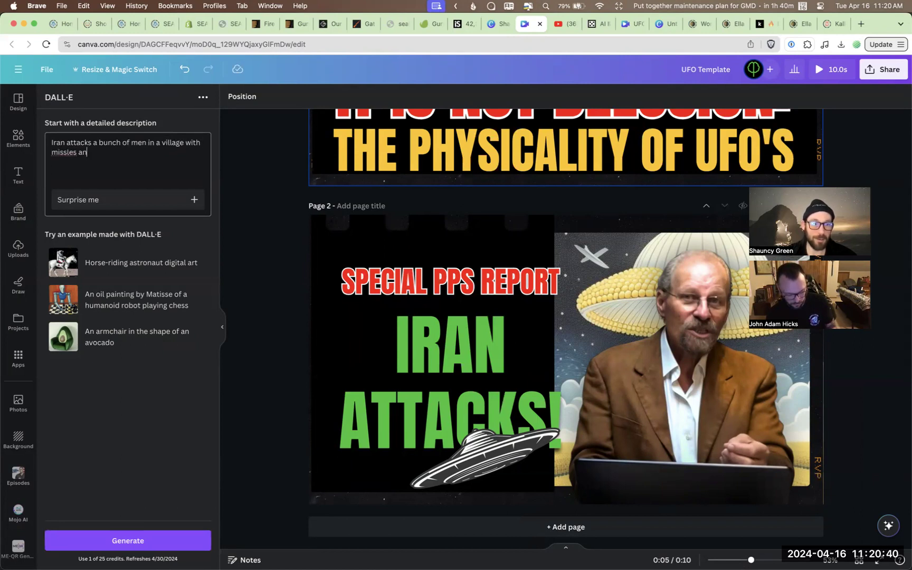
type("d guns")
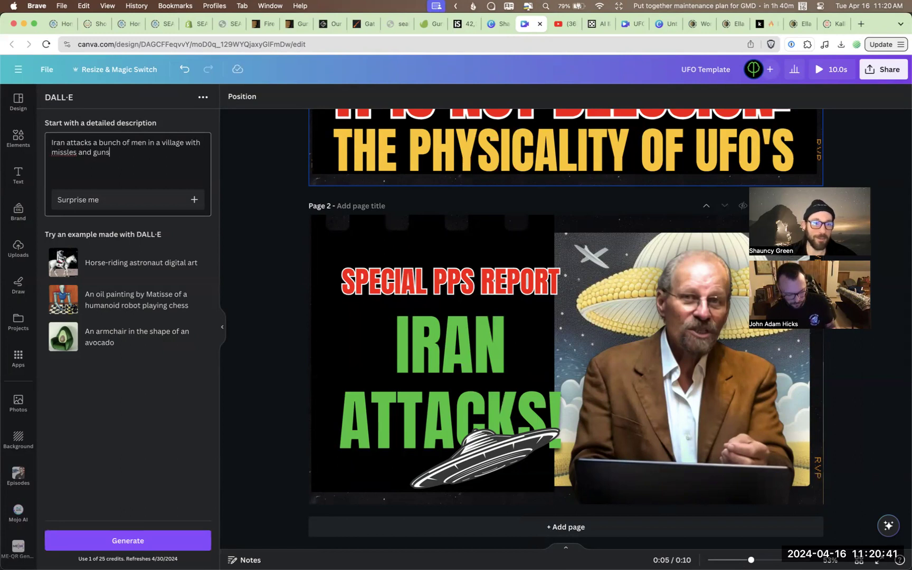
right_click(65, 152)
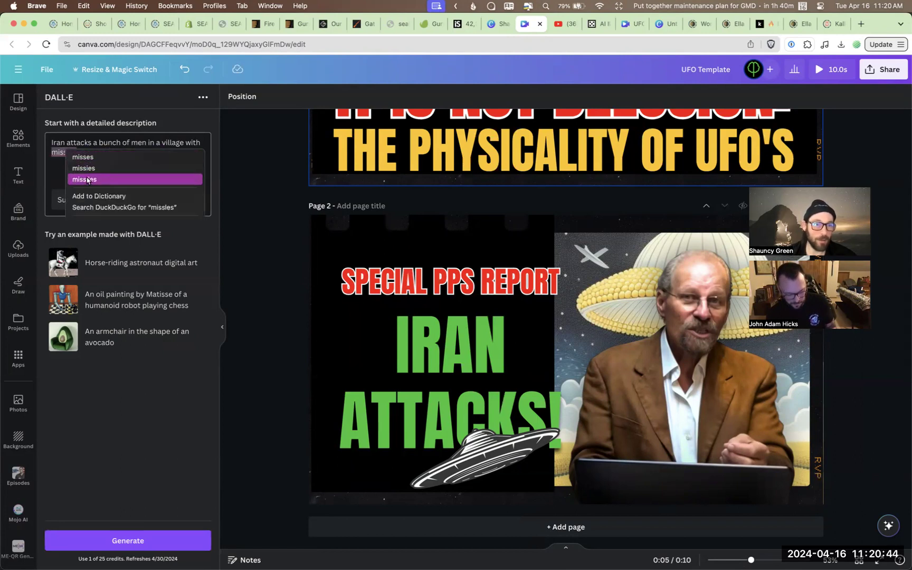
left_click(87, 180)
left_click(110, 206)
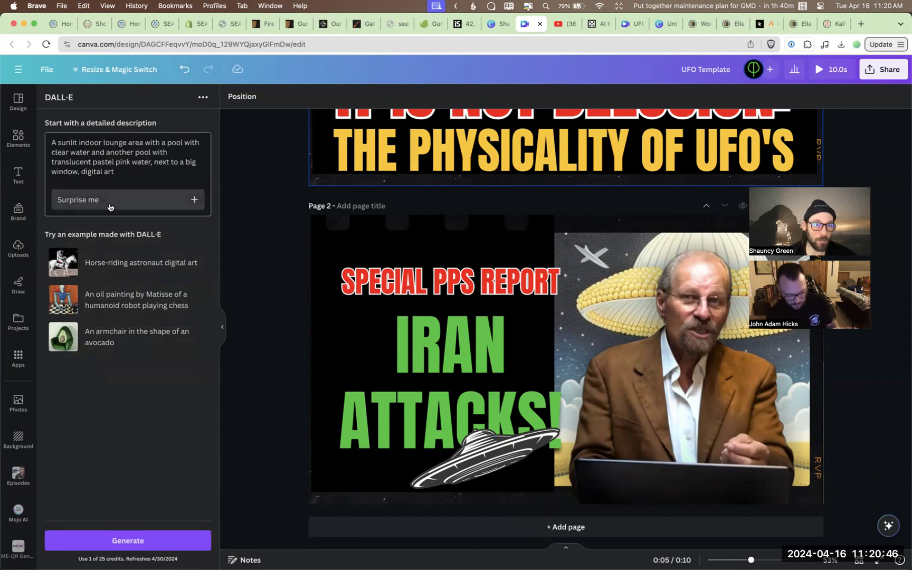
Try to generate a DALL·E image from the replacement description "Iran attacks men in a village with giant missiles and guns".
triple_click(130, 171)
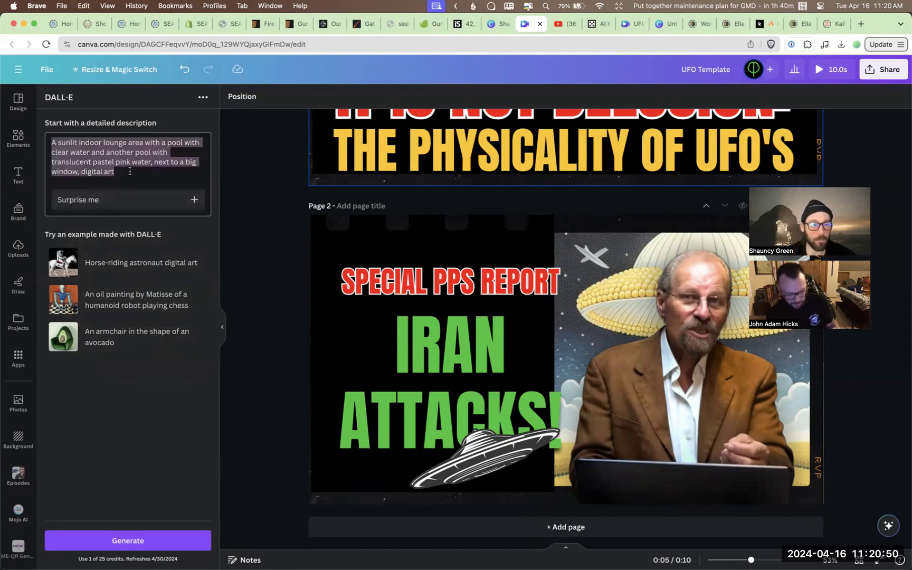
type("Iaran at")
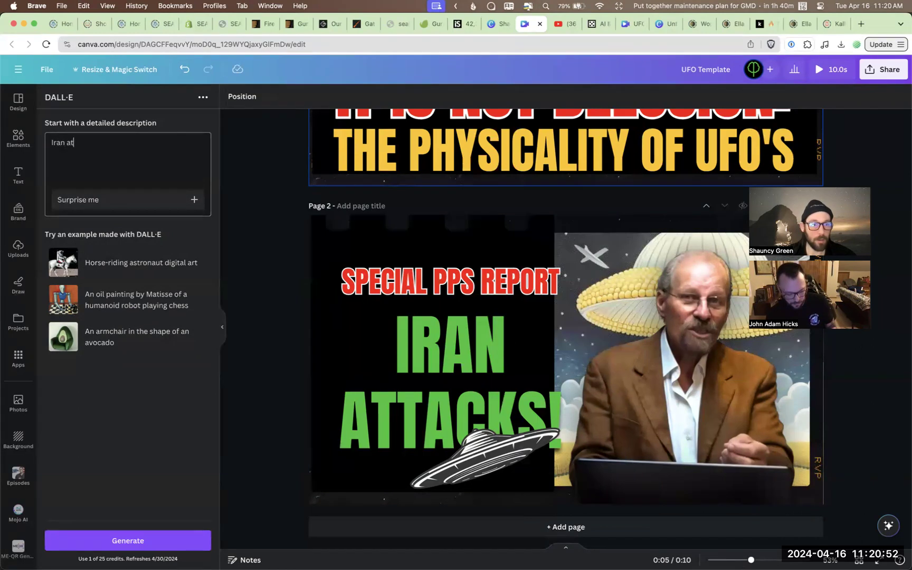
type("tacks men in a village with gia")
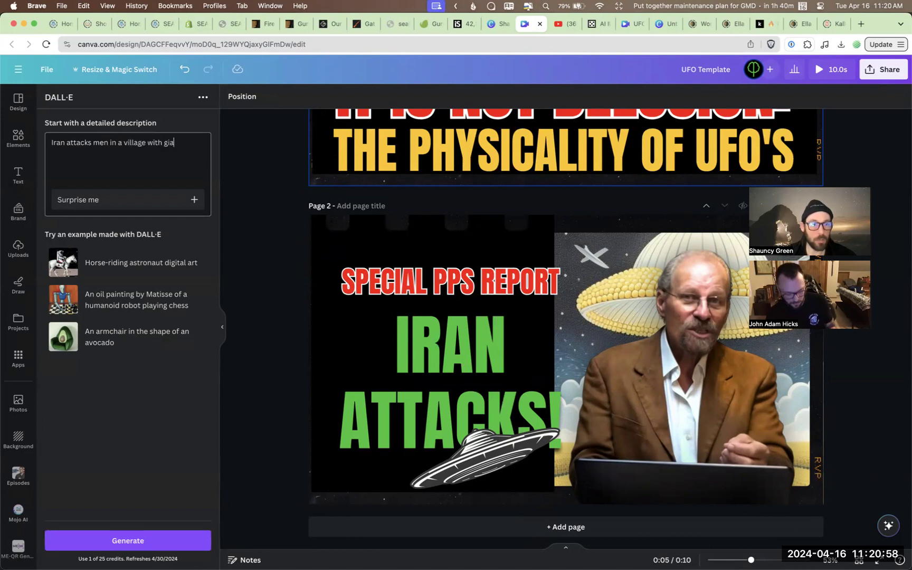
type("nt missles and guns")
right_click(67, 155)
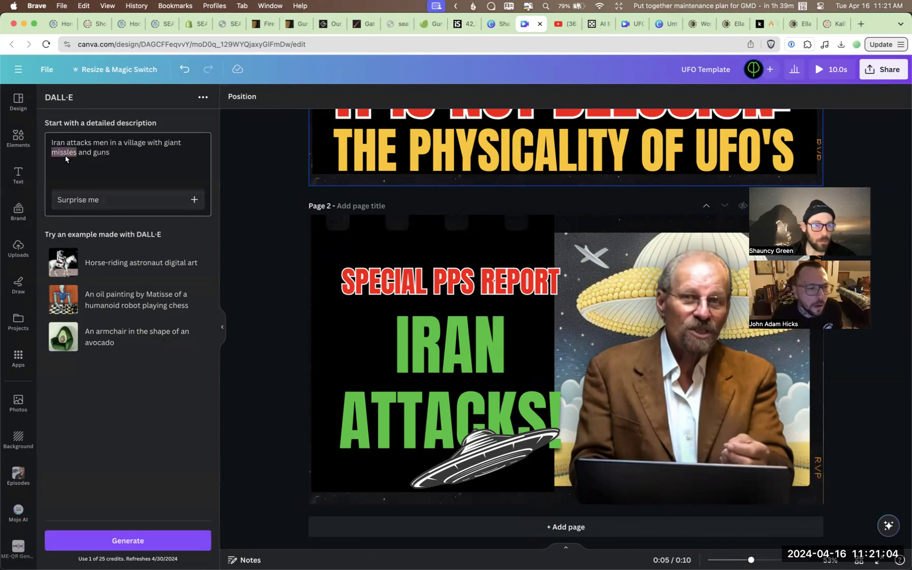
left_click(90, 184)
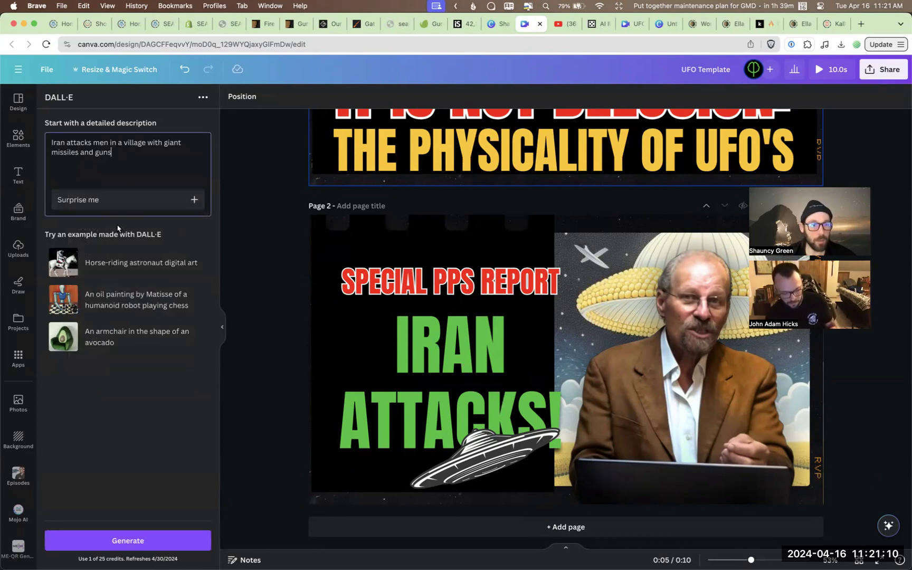
left_click(132, 540)
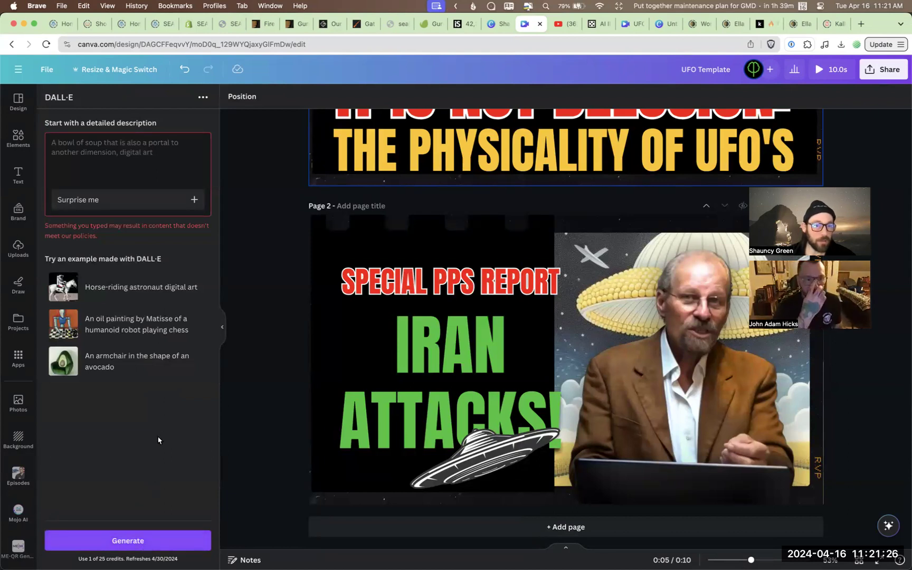
Try to generate a DALL·E image from the description "Solder attack of soldiers with firearms and explosions".
left_click(114, 160)
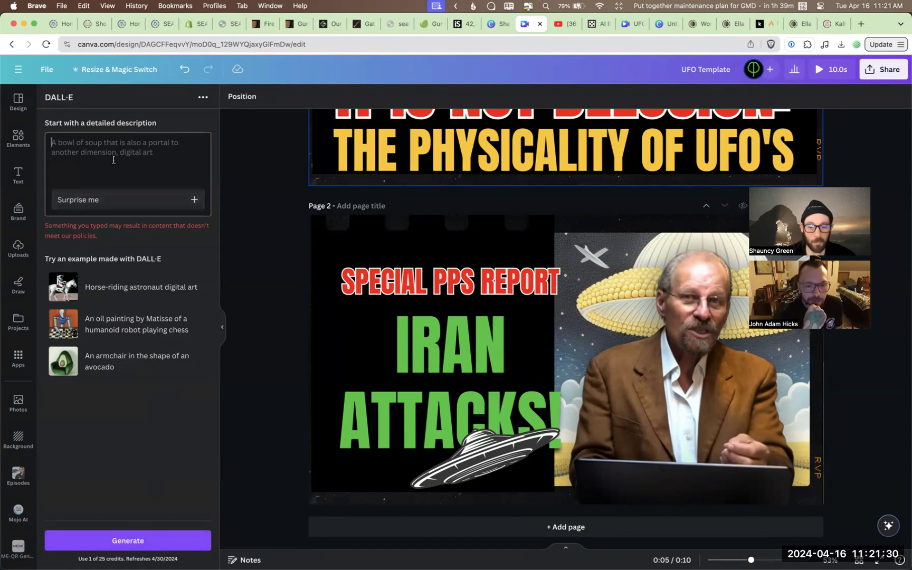
type("M")
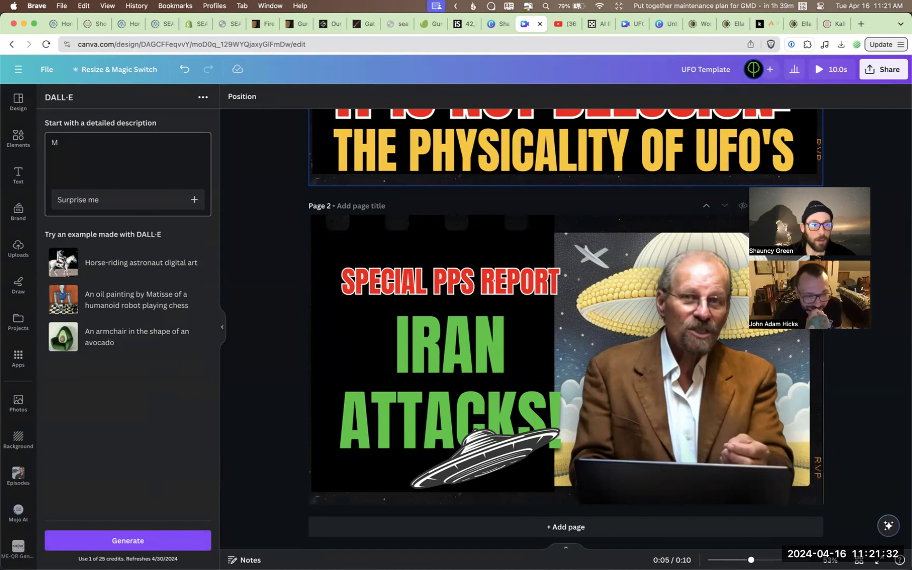
key("BackSpace")
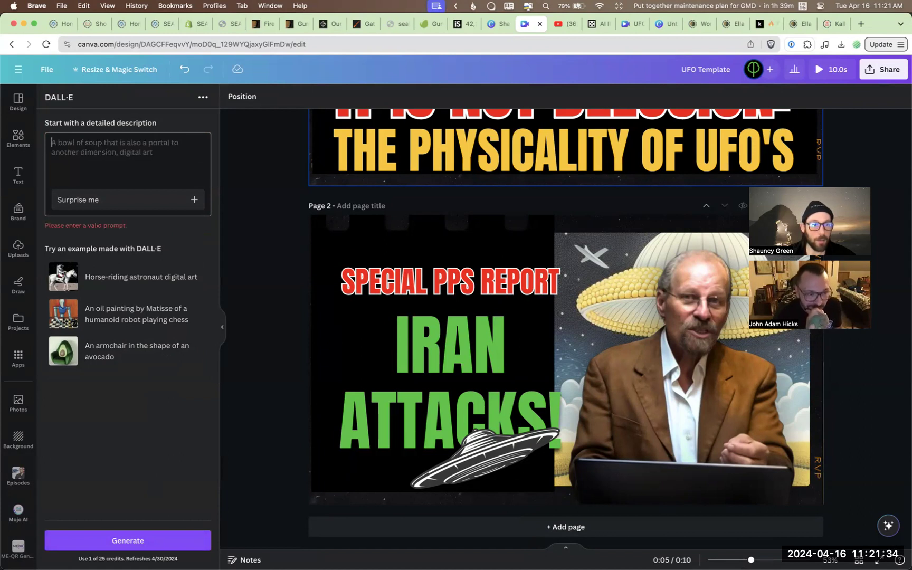
type("Sold")
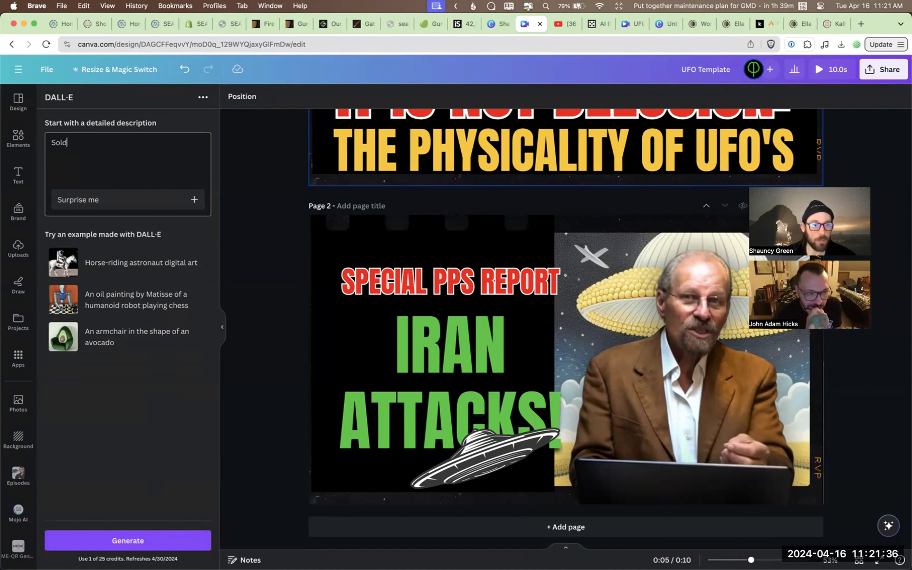
type("er attack of soloders")
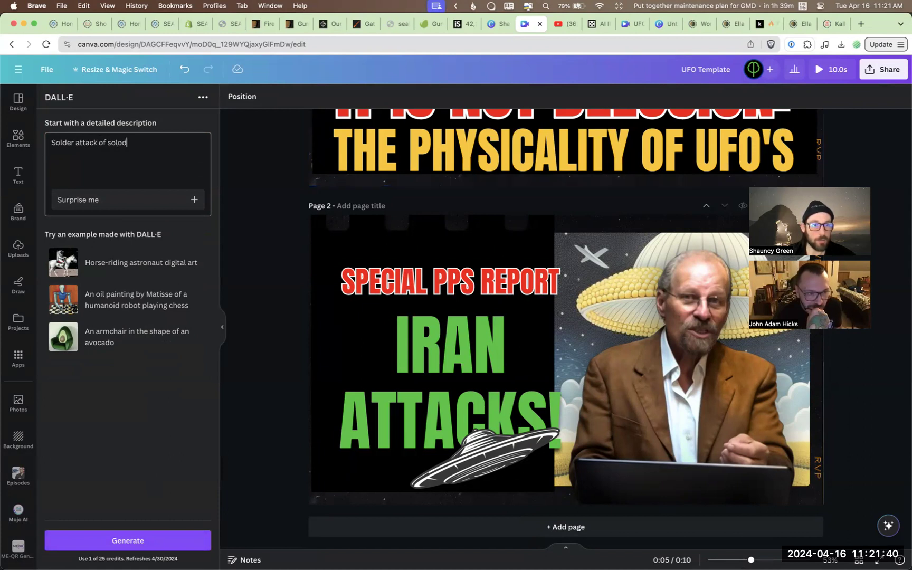
key("BackSpace")
key("BackSpace")
type("iers with fir")
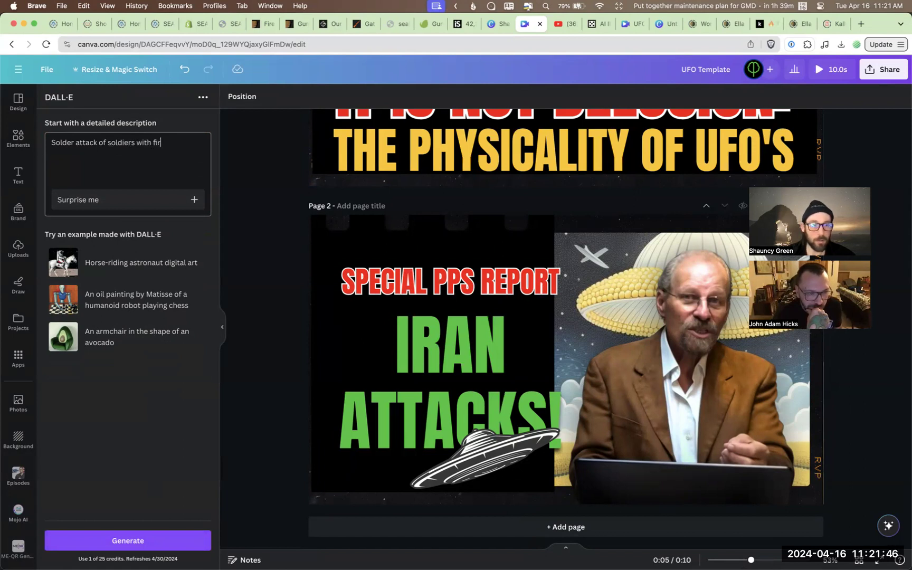
key("BackSpace")
type("rearms ")
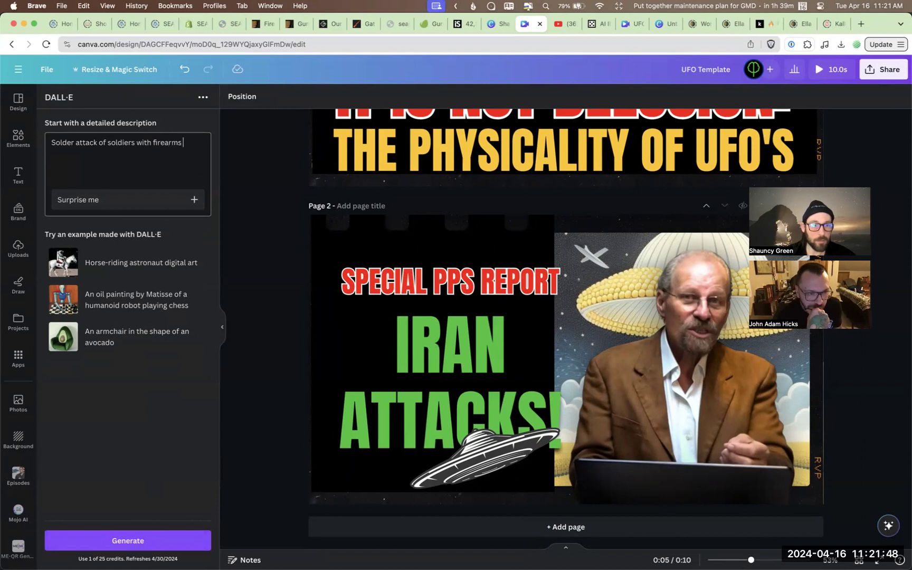
type("and explos")
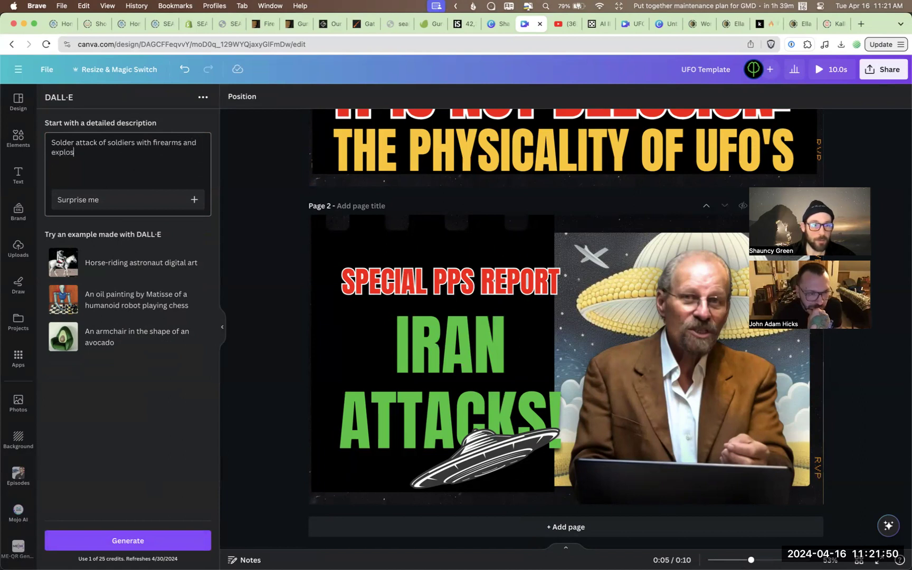
type("ions")
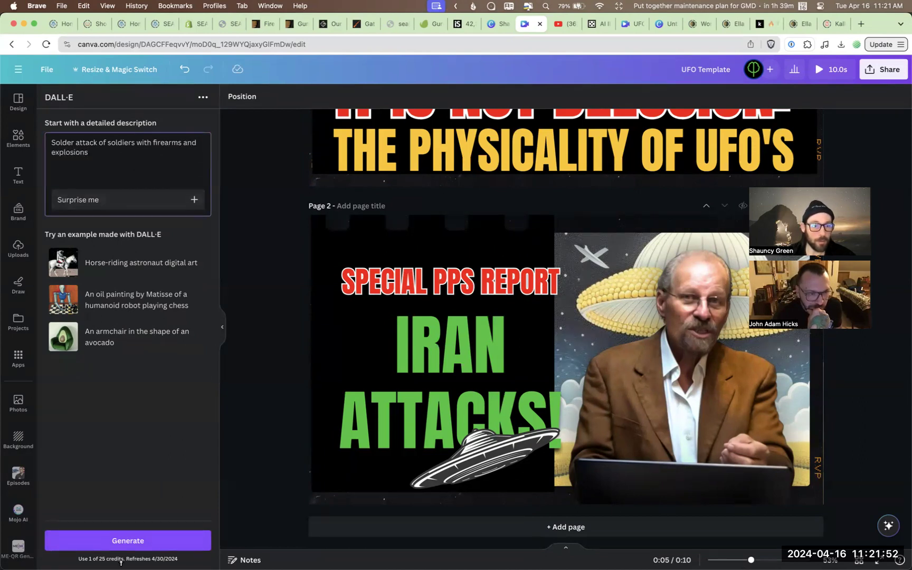
left_click(135, 546)
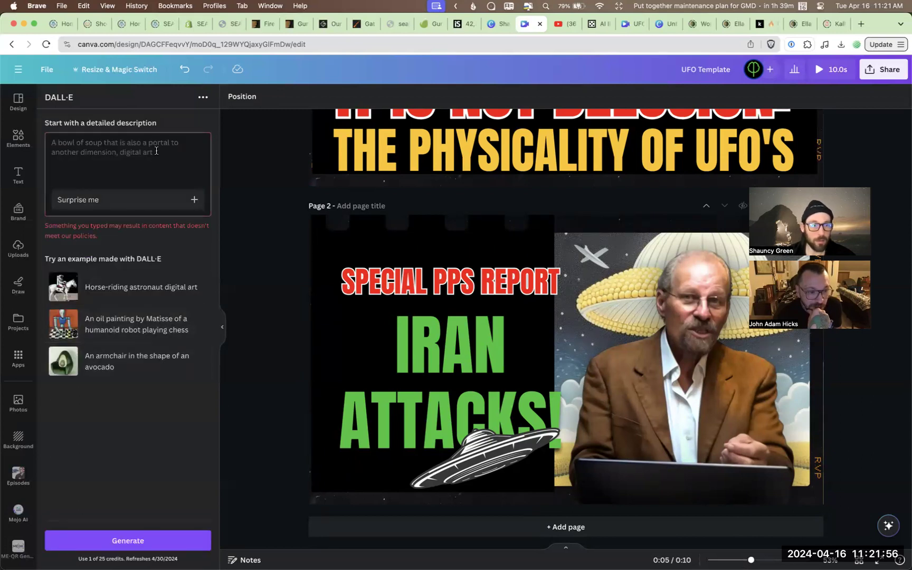
Try to generate a DALL·E image from the description "Man gets sucked up into UFO in the middle of a corn field".
left_click(148, 169)
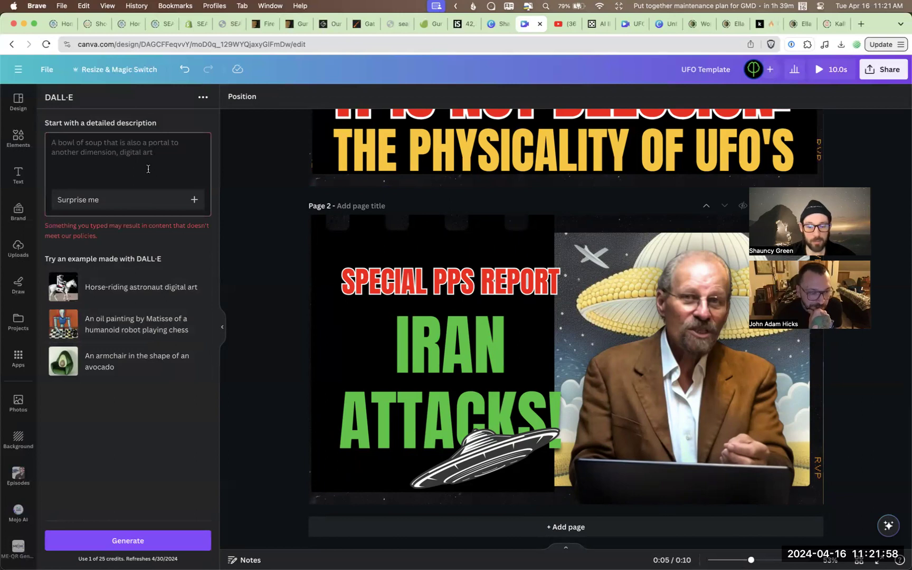
type("Man ")
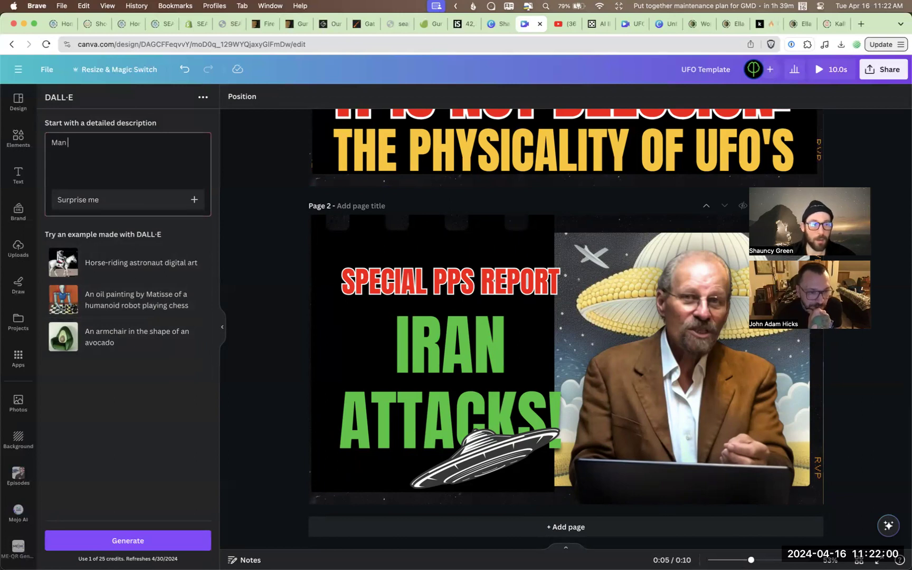
type("gets suck")
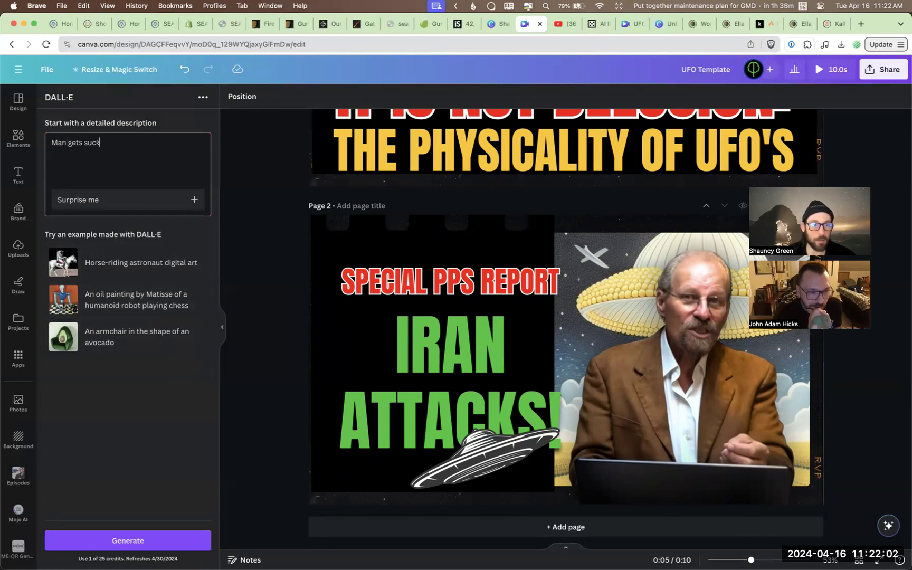
type("ed up into UFO")
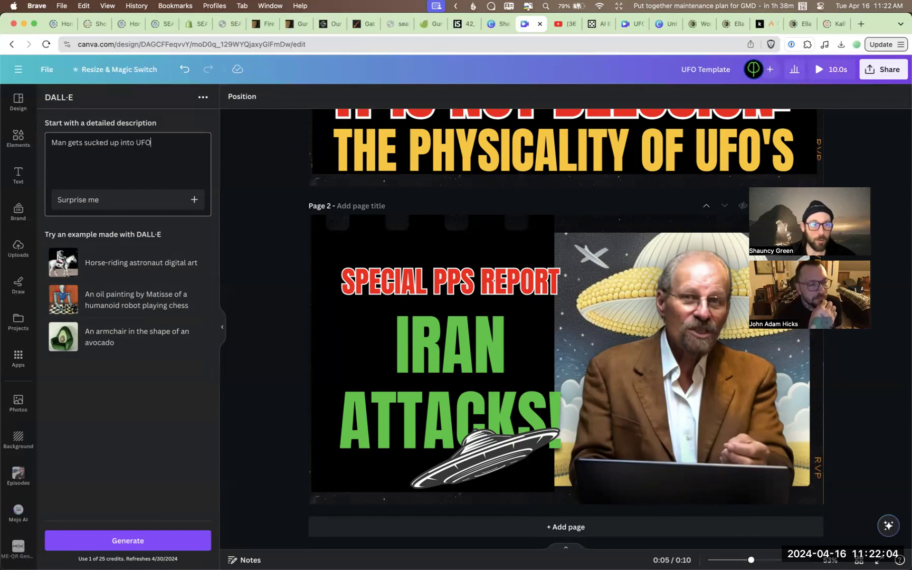
type(" in the mid")
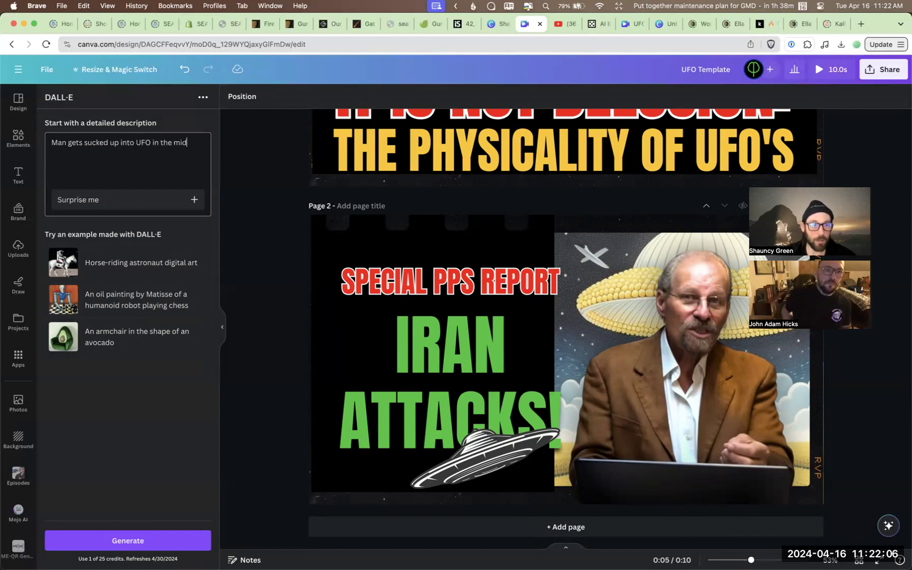
type("dle of a corn field")
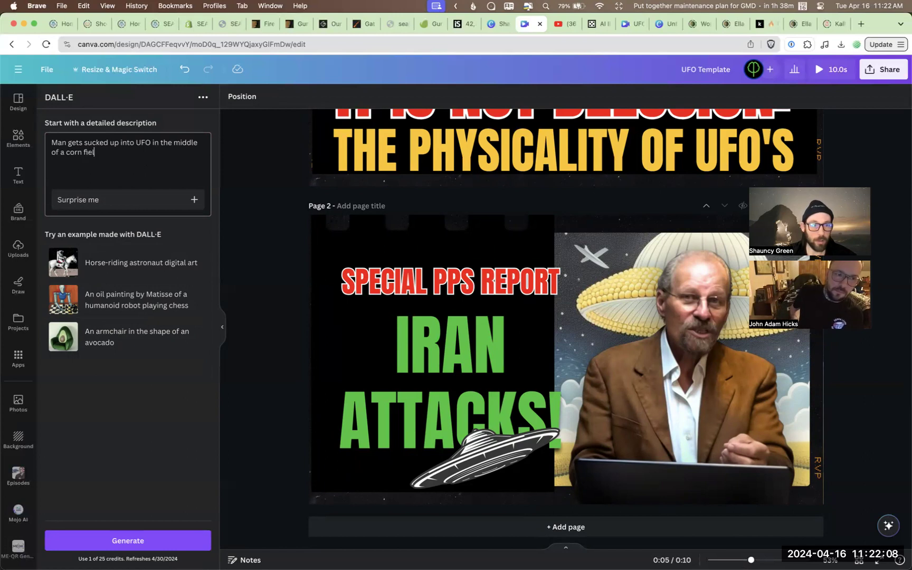
left_click(147, 538)
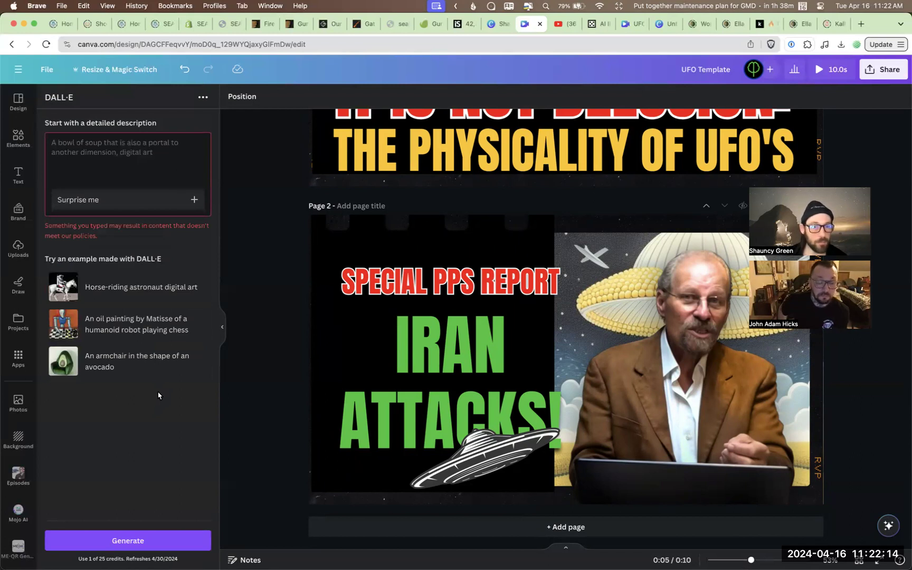
Enter "Man get abducted my aliens" as the DALL·E description, copy it, and try to generate the image.
left_click(140, 172)
type("Man")
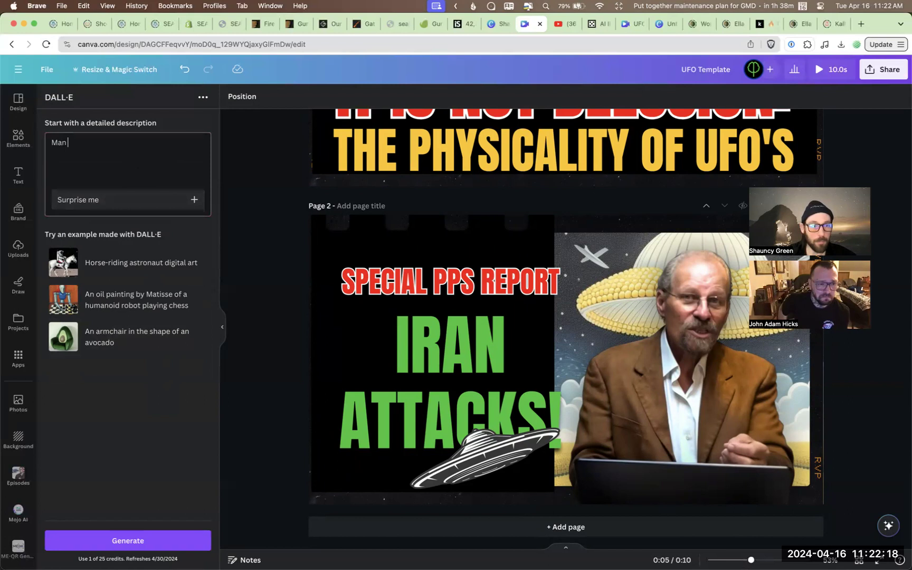
type("Man get a")
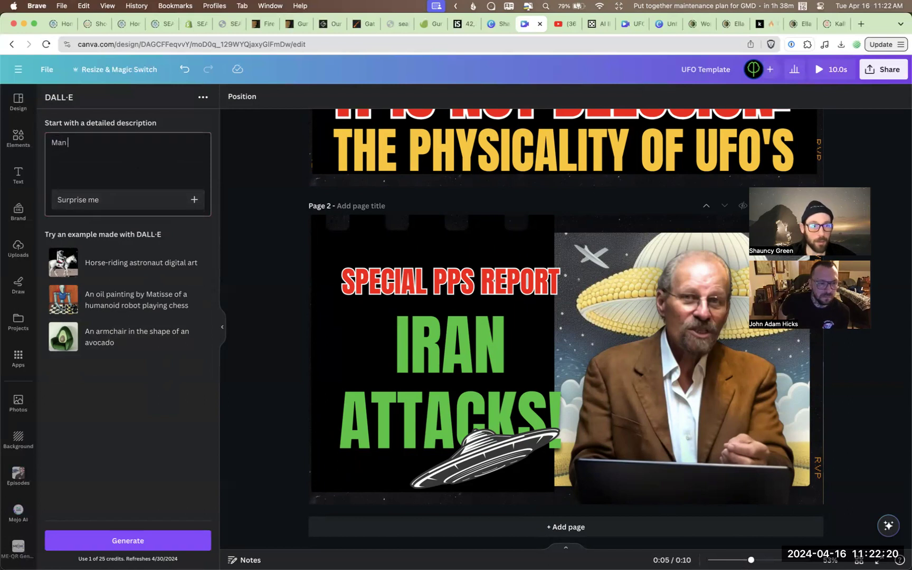
type("bducted my aliens")
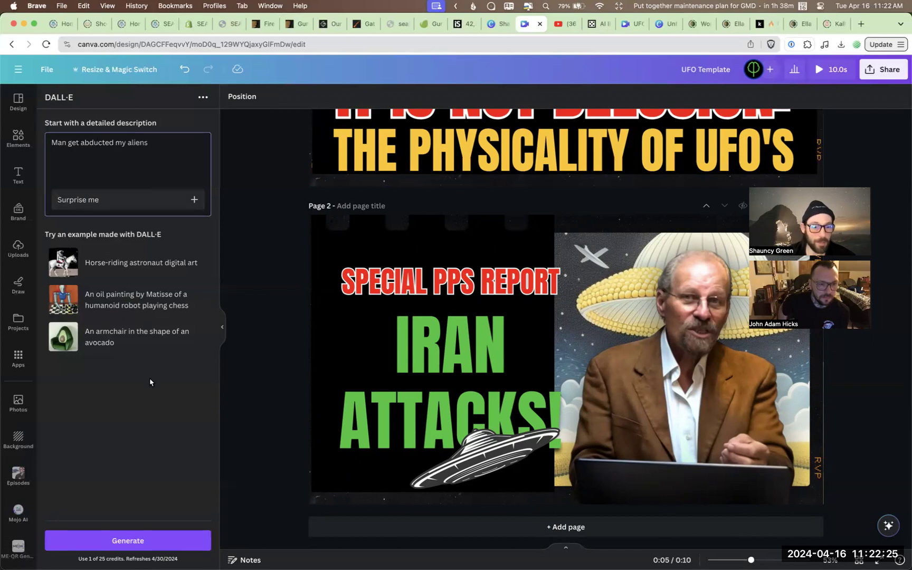
key("super+a")
key("super+c")
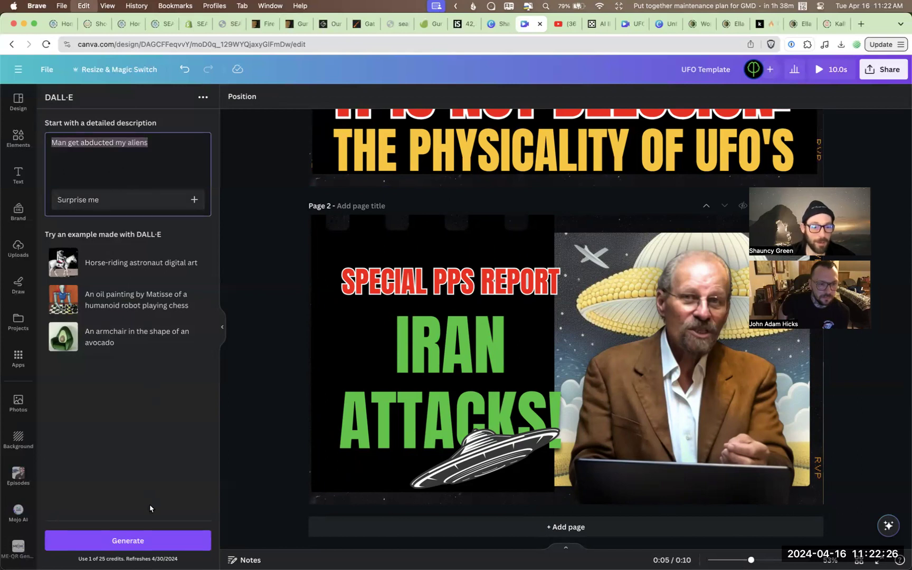
left_click(150, 541)
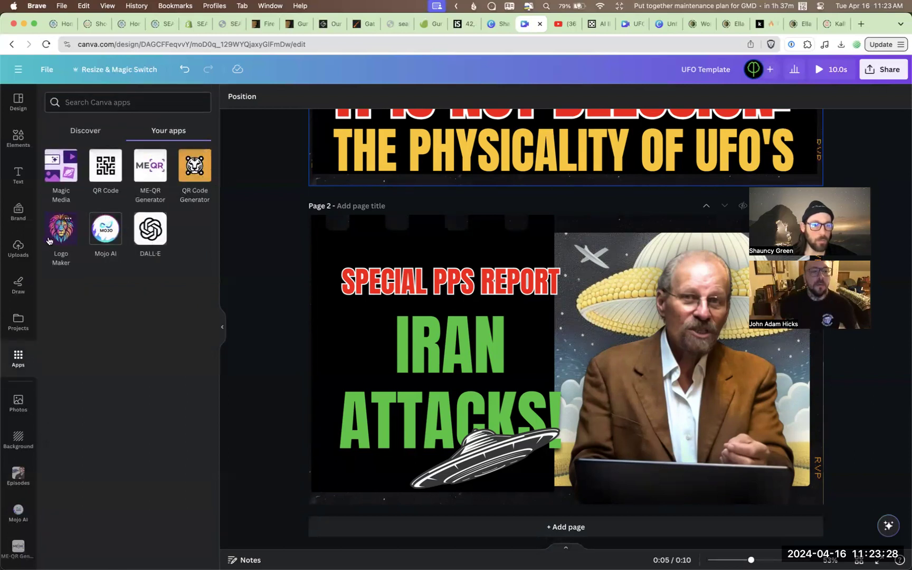
Open Magic Media from the user's own apps and generate images from the copied description.
left_click(62, 178)
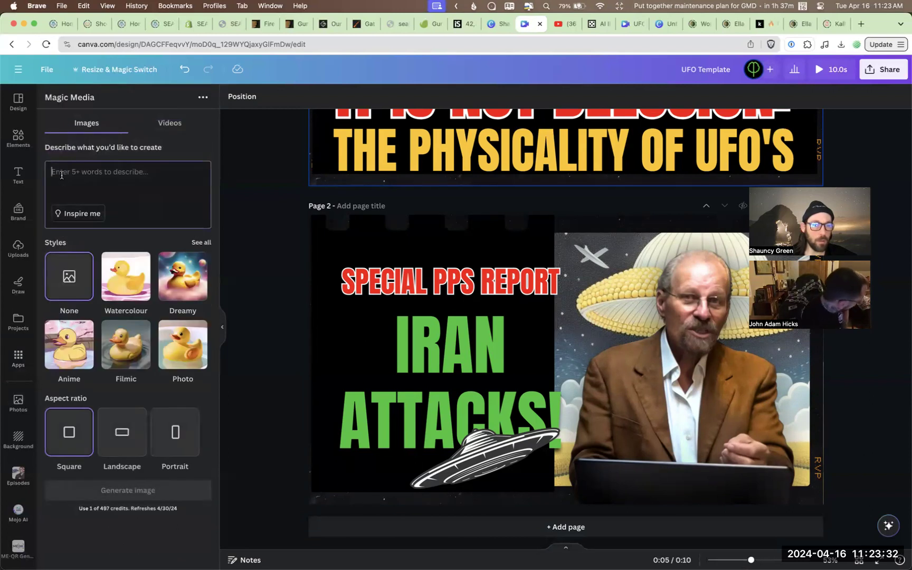
key("super+v")
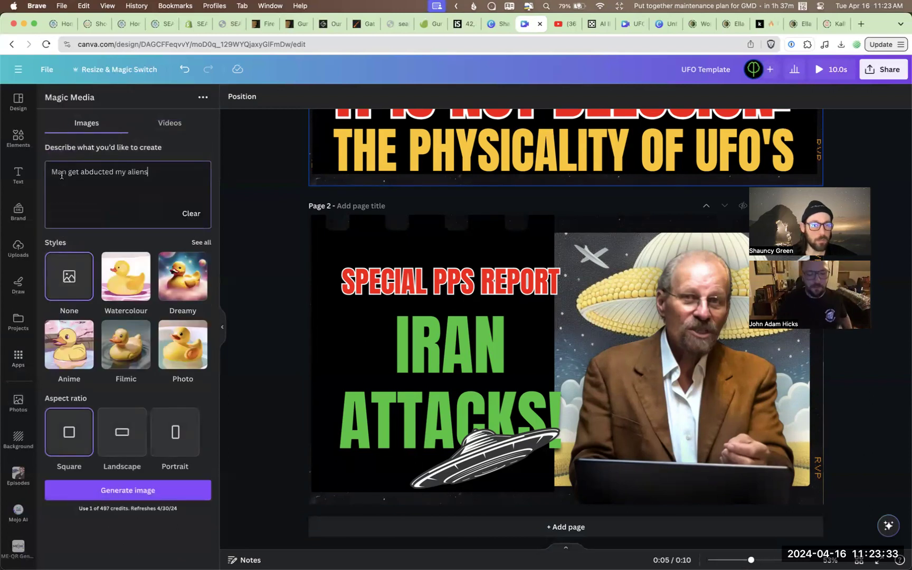
left_click(112, 490)
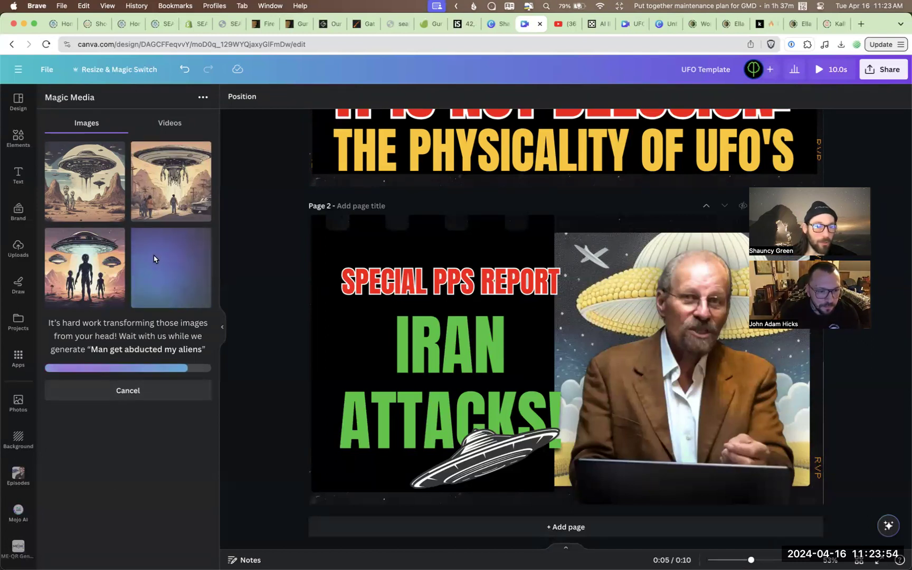
Add a third page and place the generated image of three alien silhouettes under a UFO on it, enlarged to full page height.
left_click_drag(78, 275, 449, 375)
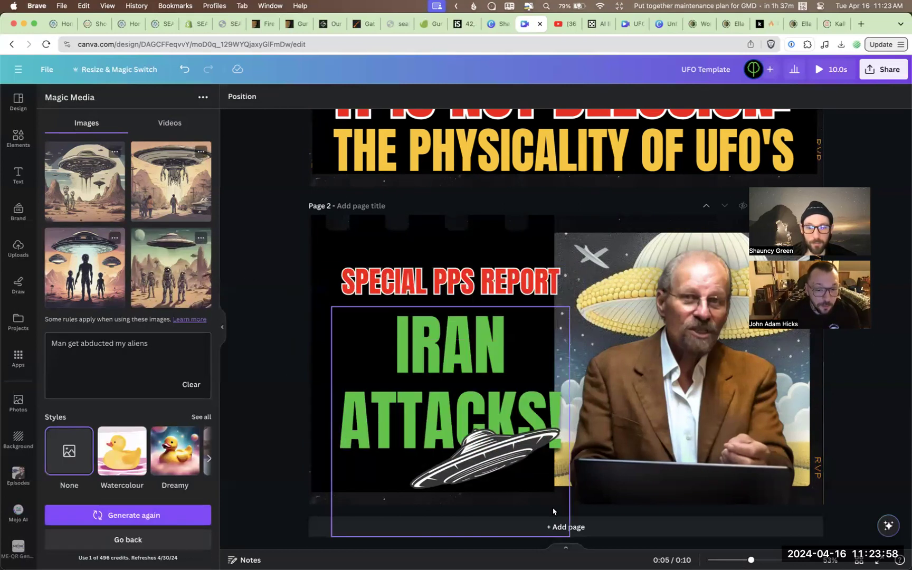
left_click(575, 527)
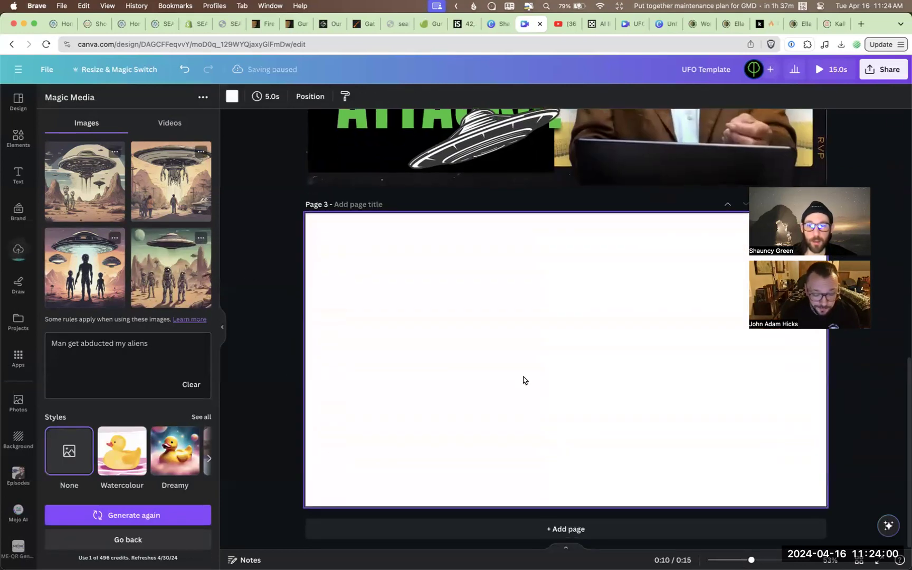
scroll(524, 381, "up", 4)
left_click_drag(451, 217, 407, 336)
scroll(438, 379, "down", 1)
left_click_drag(470, 383, 635, 473)
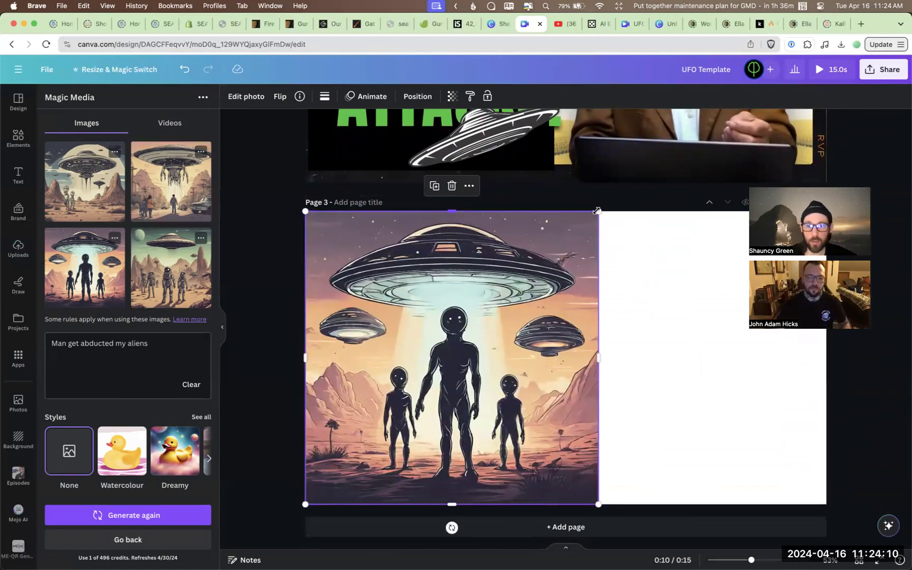
Copy page 2's black film-strip panel onto page 3, enlarging and positioning it to cover the blank area beside the alien image.
scroll(573, 302, "up", 3)
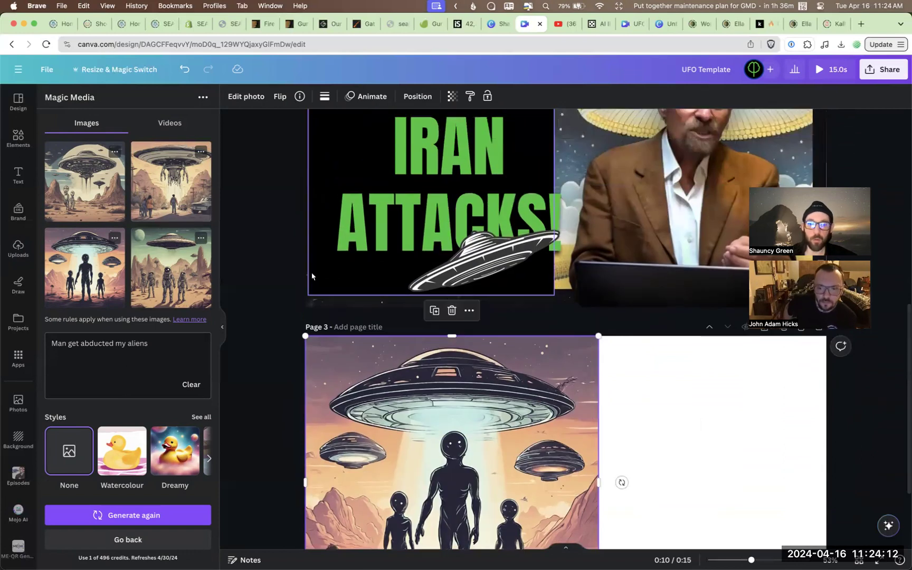
left_click(312, 272)
key("super+c")
scroll(312, 270, "down", 3)
key("super+v")
left_click_drag(461, 171, 727, 526)
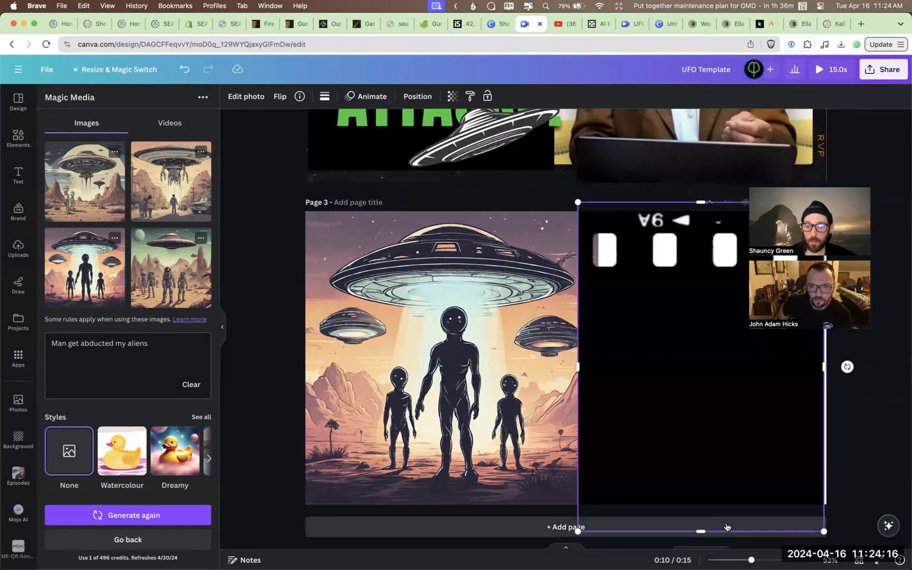
left_click_drag(686, 366, 704, 332)
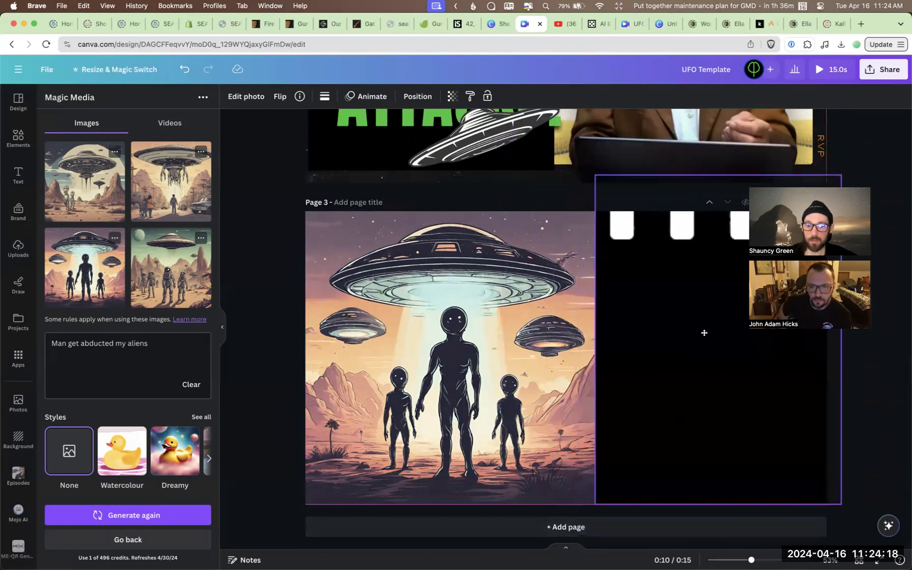
left_click_drag(596, 176, 566, 136)
left_click_drag(606, 225, 643, 232)
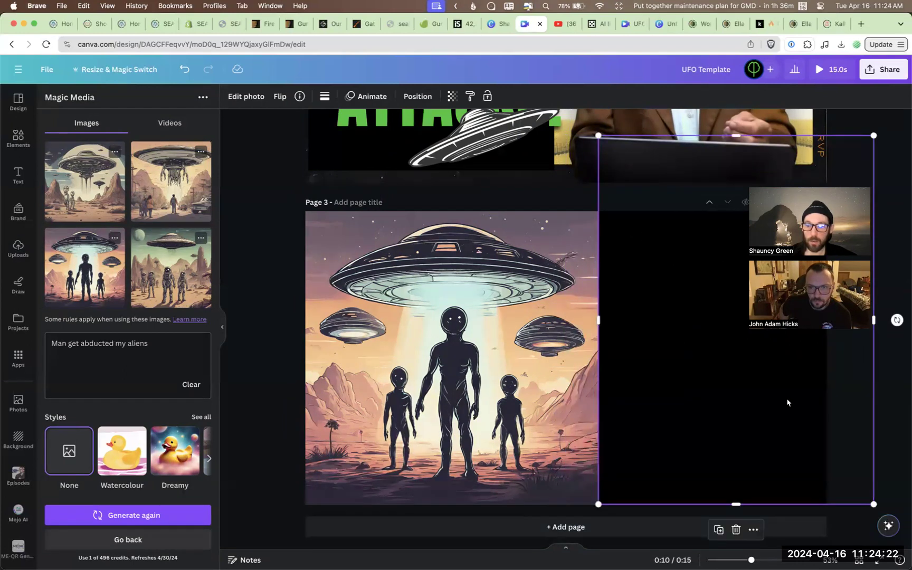
Copy the "SPECIAL PPS REPORT" and "IRAN ATTACKS!" headings from page 2 onto page 3 and move them over the black panel.
scroll(475, 169, "up", 5)
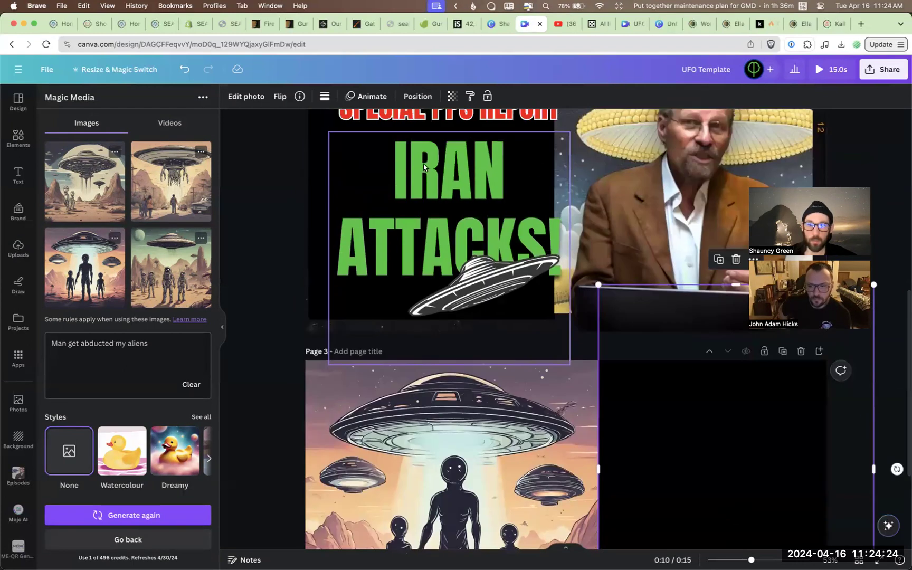
left_click(474, 169)
left_click(421, 116, "shift")
key("super+c")
left_click(655, 401)
key("super+v")
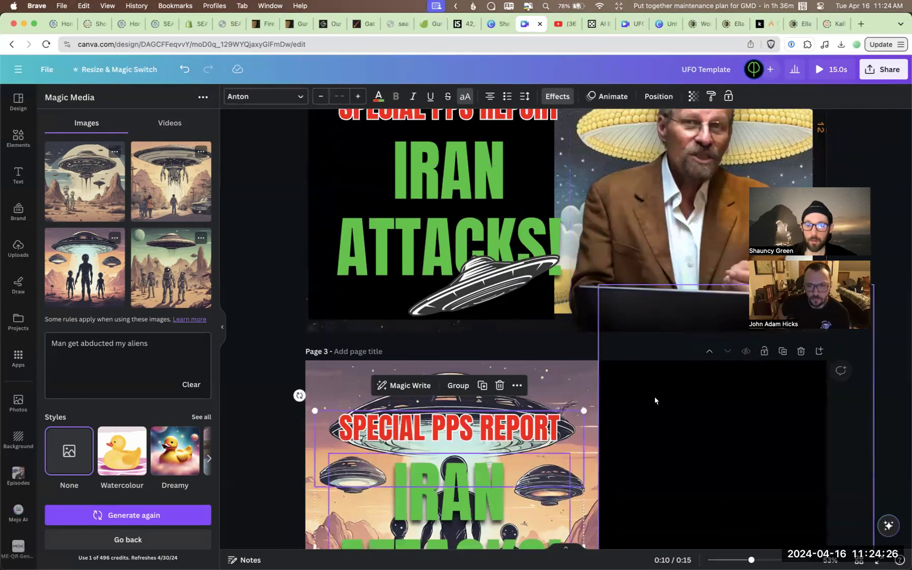
scroll(656, 400, "down", 5)
left_click_drag(479, 321, 730, 319)
left_click(880, 434)
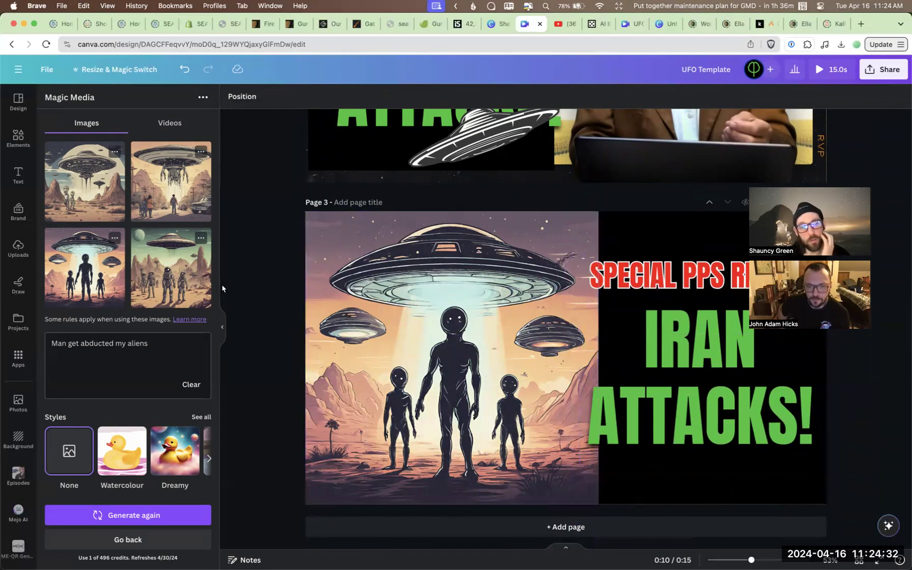
Replace page 3's image with the generated astronauts picture, and that one with the mechanical-armed UFO over a street.
left_click_drag(181, 278, 395, 303)
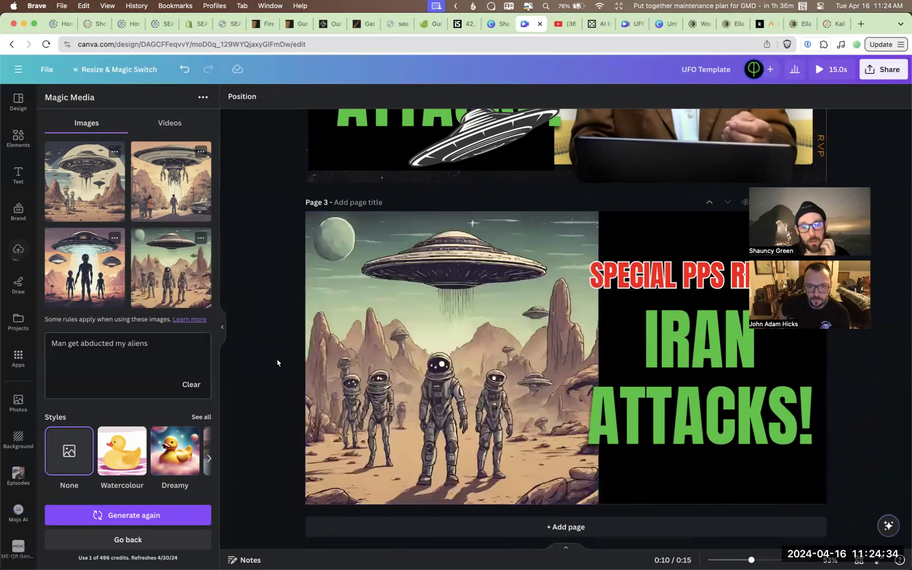
left_click_drag(171, 187, 342, 316)
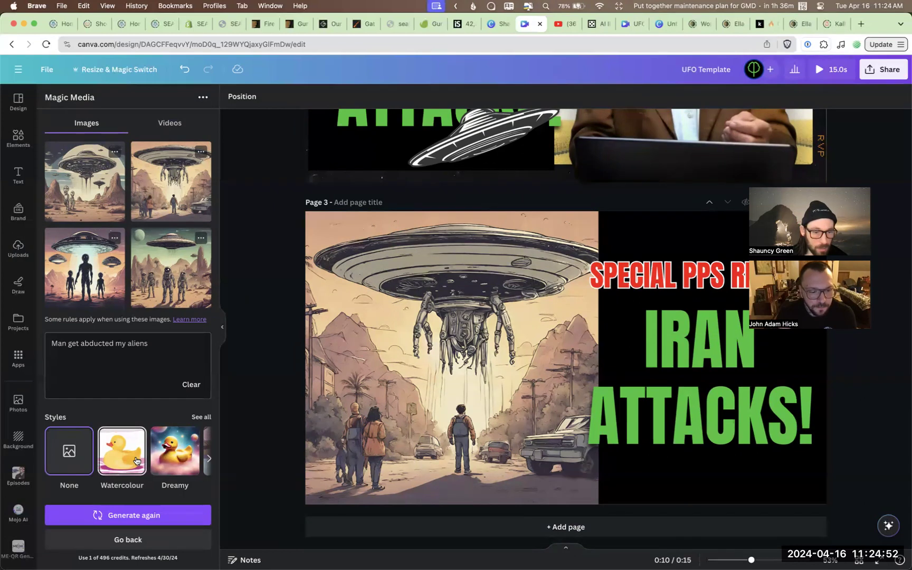
Browse the Magic Media styles and generate the images again in the Anime style.
left_click(209, 458)
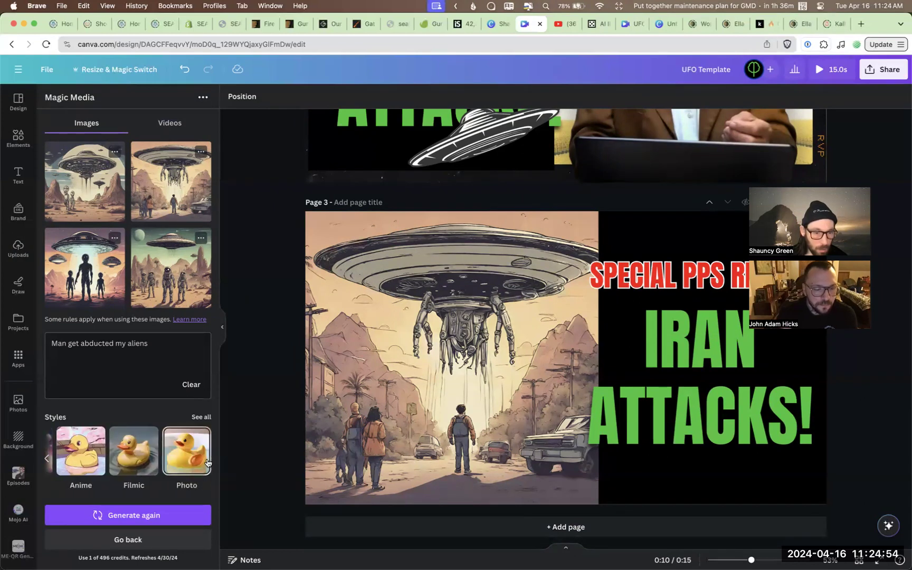
left_click(208, 463)
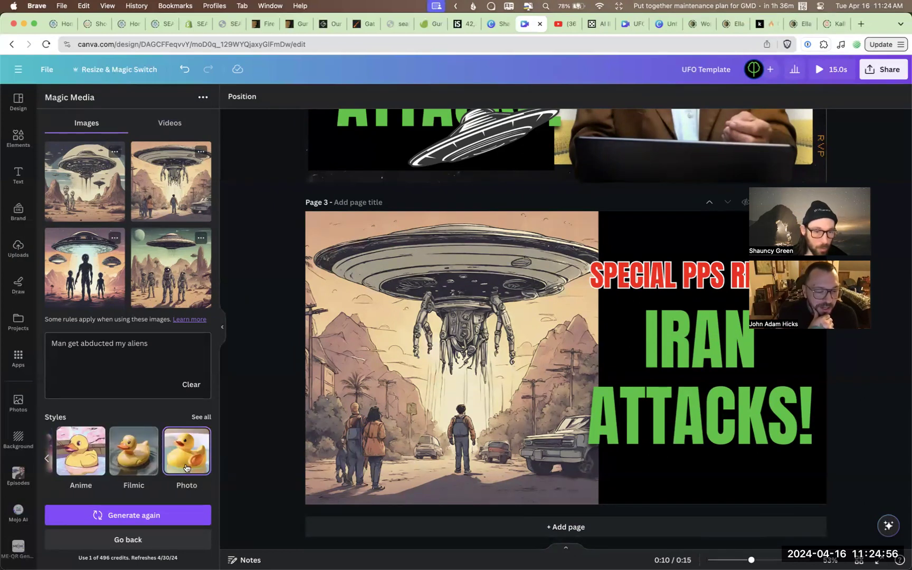
left_click(87, 460)
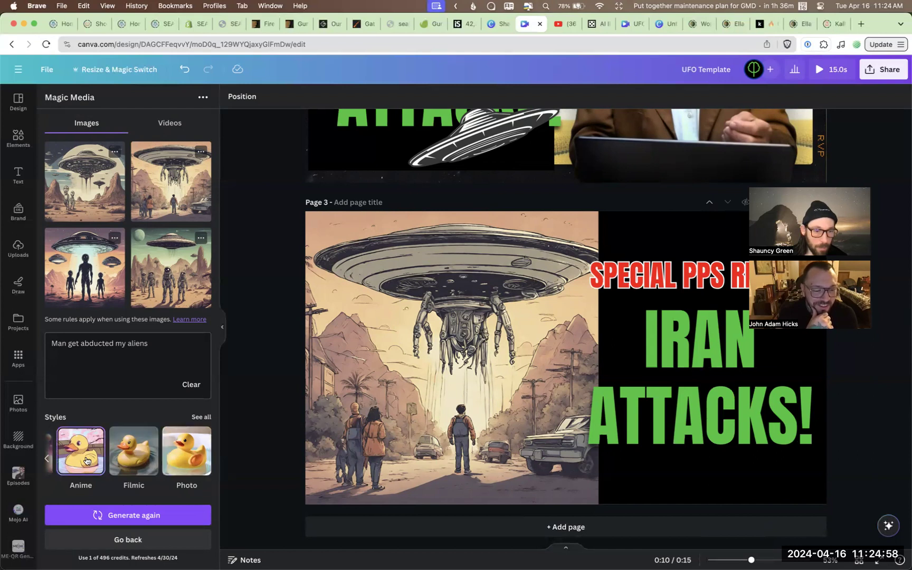
left_click(125, 516)
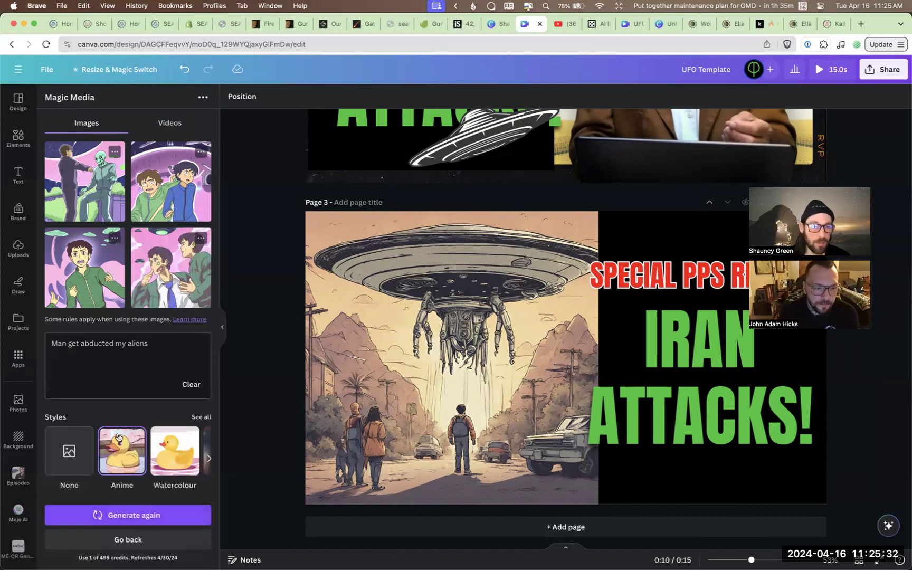
Try the anime image of a man facing a green alien on page 3 and undo the placement.
left_click_drag(79, 209, 534, 295)
left_click(405, 284)
key("super+z")
Set the Magic Media style to None and generate the images again from the same description.
left_click(91, 359)
key("super+a")
left_click(104, 465)
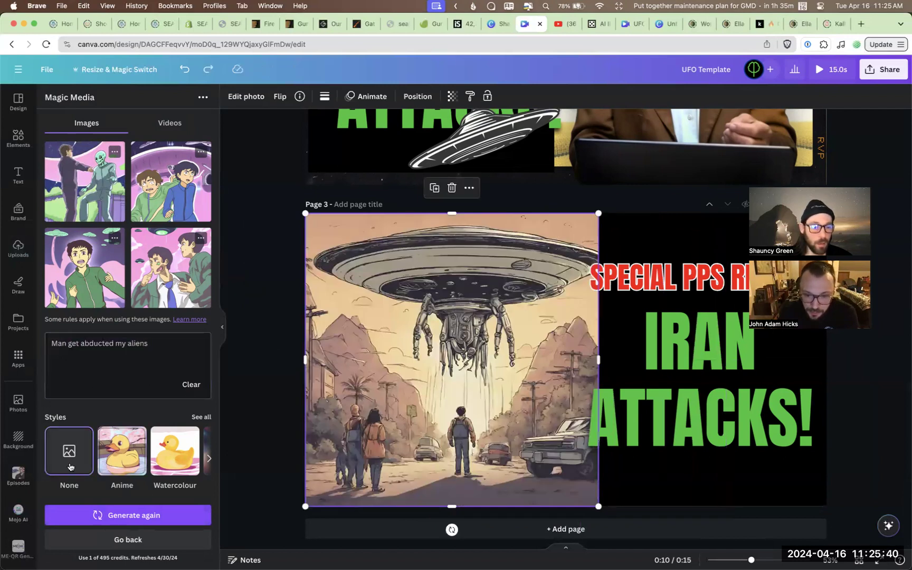
left_click(131, 516)
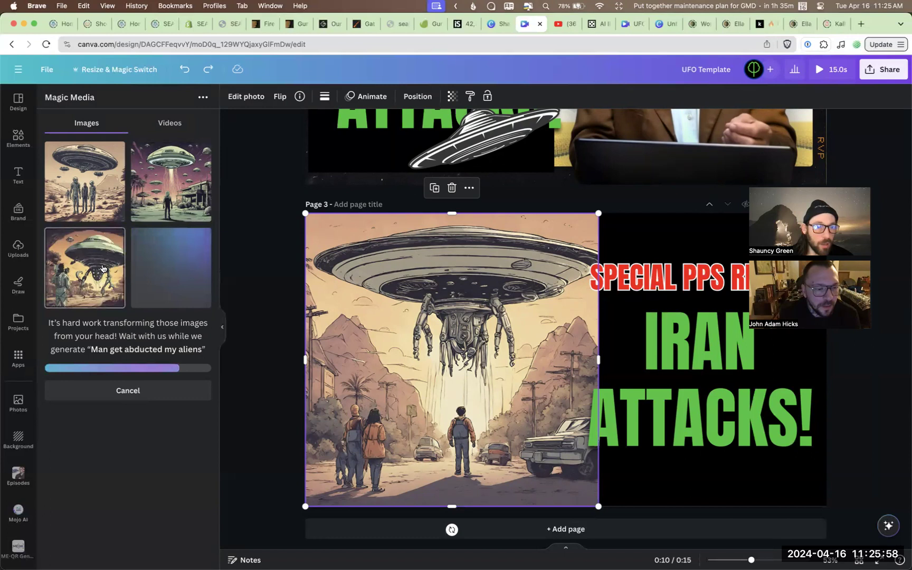
Move page 3's street UFO image aside, scatter the four newly generated pictures across the page, and generate another set from the same description.
left_click_drag(381, 355, 605, 350)
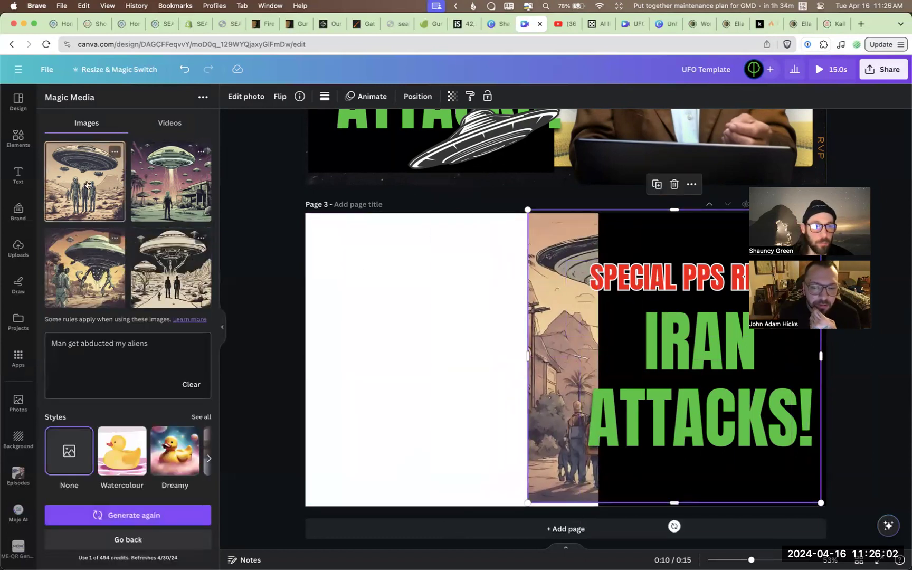
left_click_drag(88, 184, 349, 273)
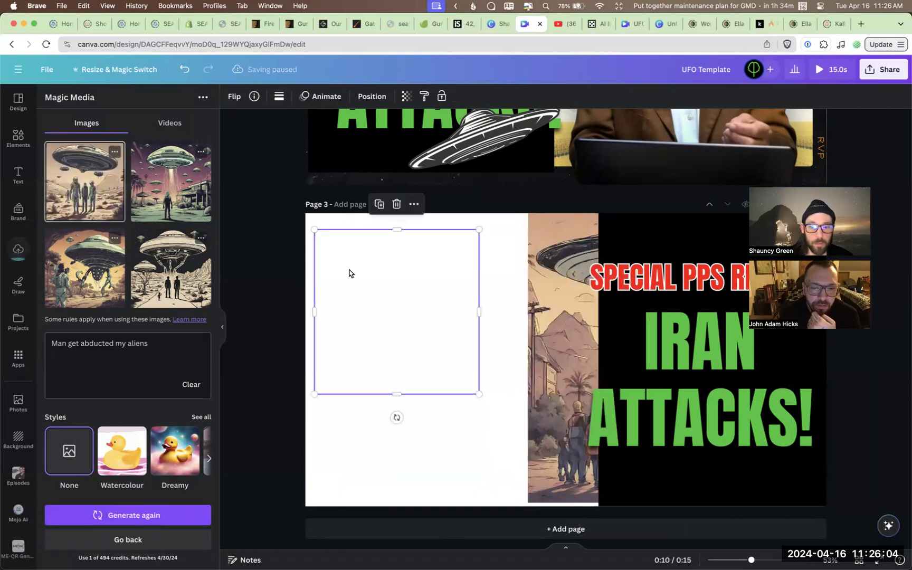
left_click_drag(171, 181, 328, 270)
left_click_drag(158, 272, 370, 415)
left_click_drag(386, 311, 690, 359)
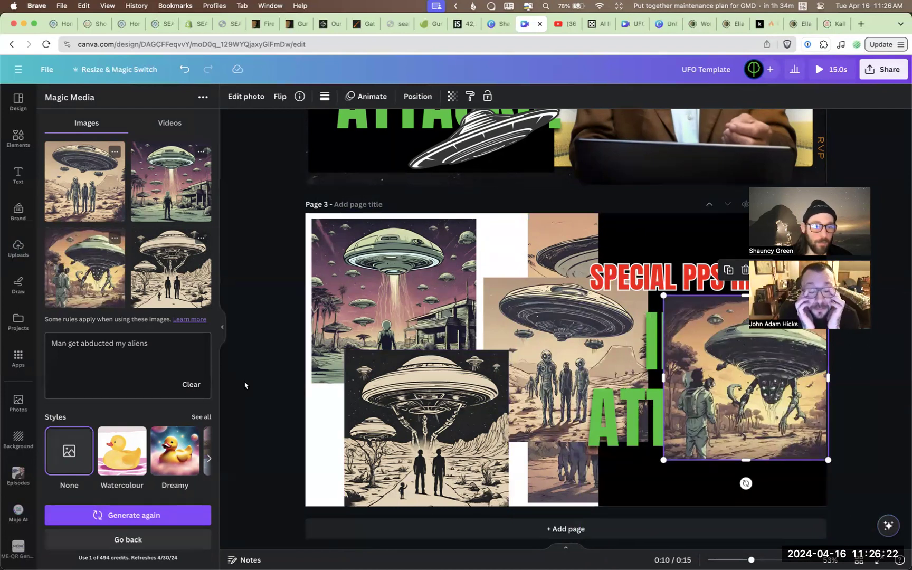
left_click(156, 521)
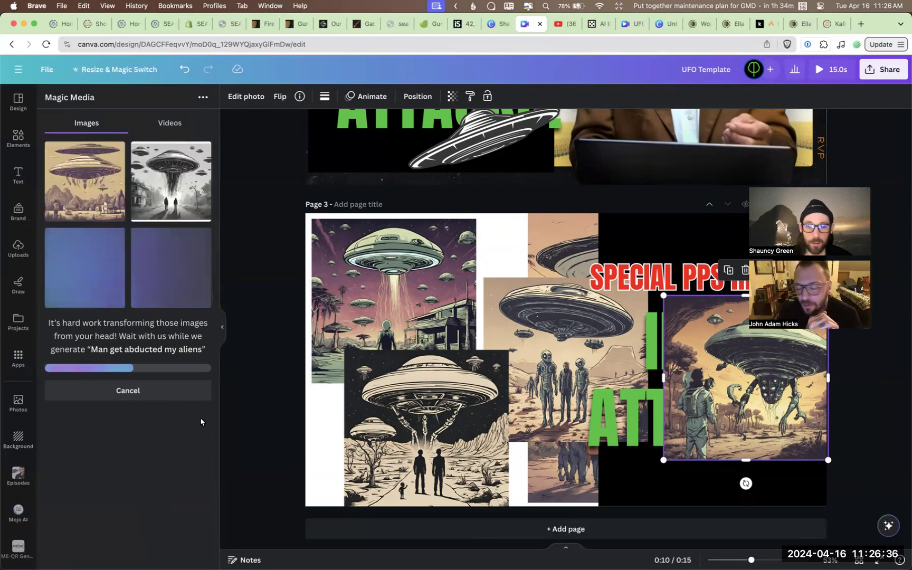
scroll(258, 436, "up", 1)
scroll(258, 436, "down", 1)
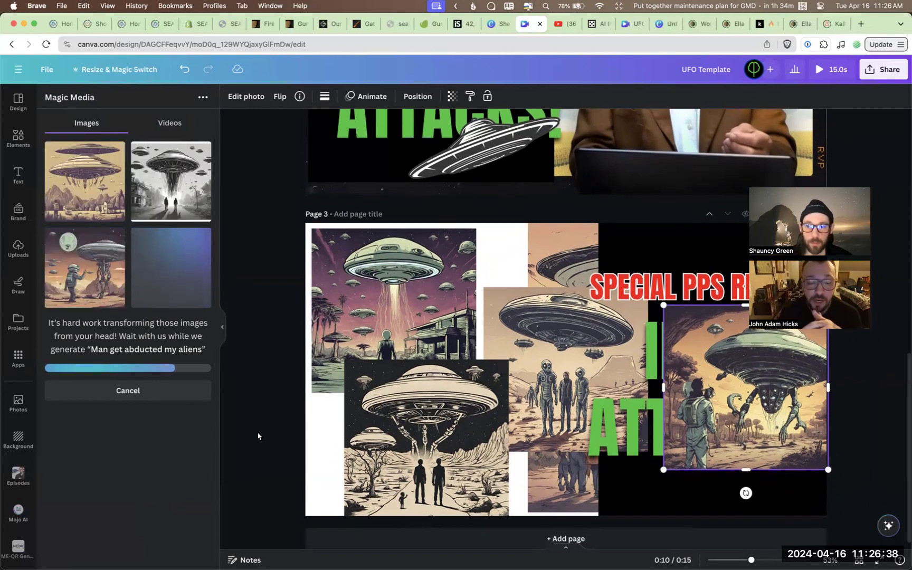
scroll(257, 431, "up", 1)
scroll(256, 428, "down", 1)
scroll(251, 371, "up", 10)
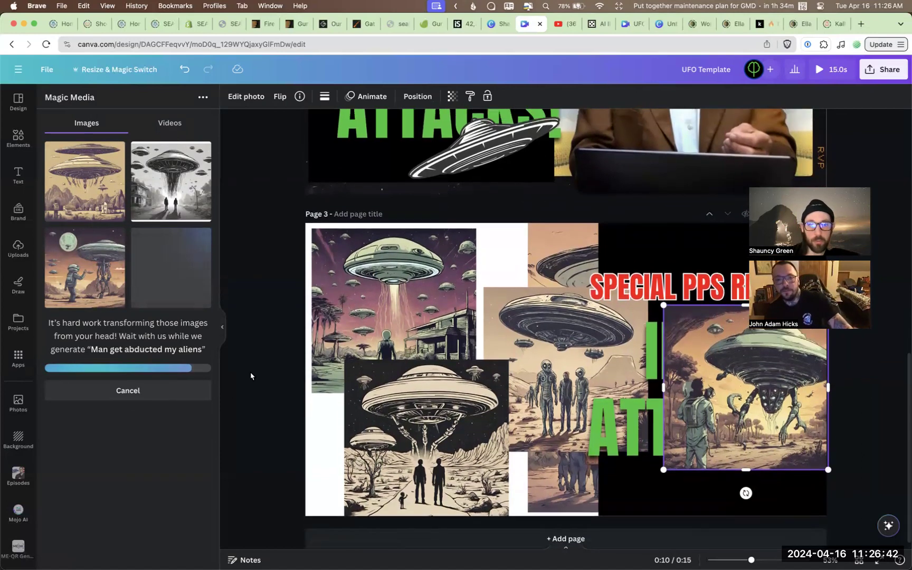
scroll(279, 305, "down", 9)
scroll(280, 305, "up", 10)
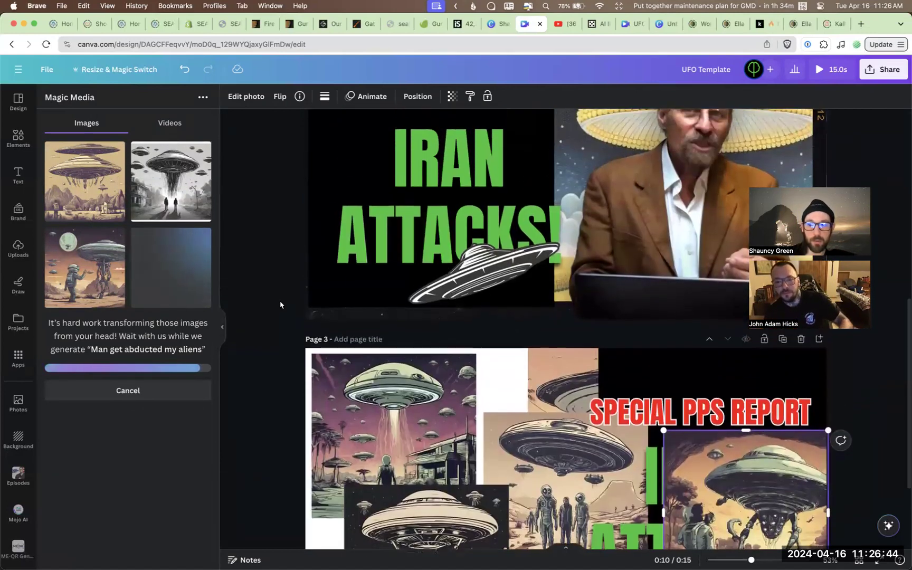
scroll(280, 305, "down", 7)
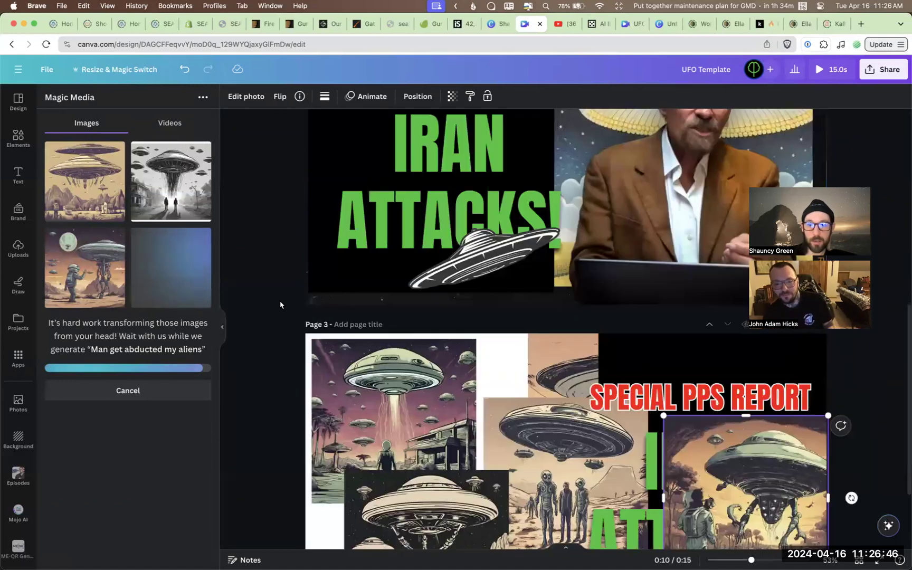
scroll(280, 305, "up", 6)
scroll(280, 305, "down", 9)
scroll(280, 305, "up", 10)
scroll(280, 304, "up", 4)
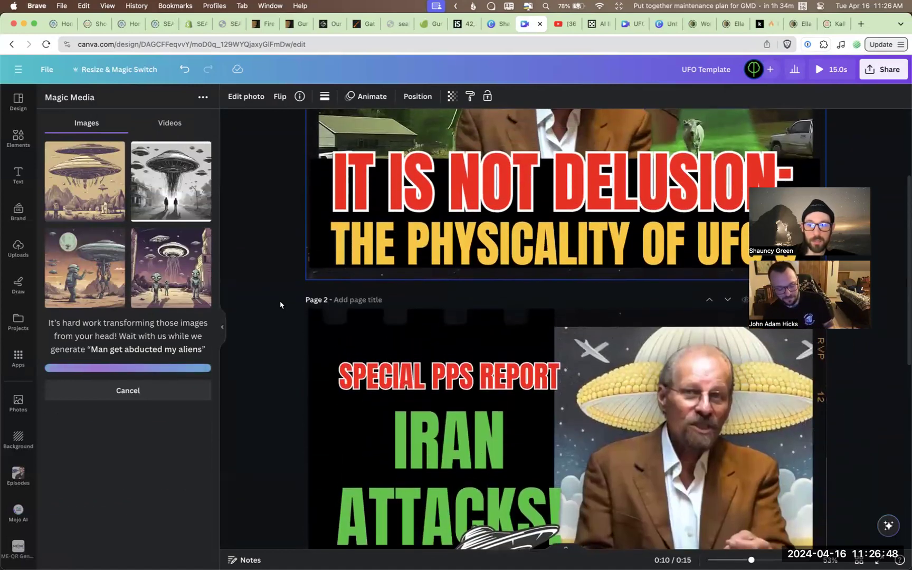
scroll(280, 305, "down", 10)
scroll(281, 304, "up", 13)
scroll(280, 303, "down", 9)
scroll(280, 303, "up", 1)
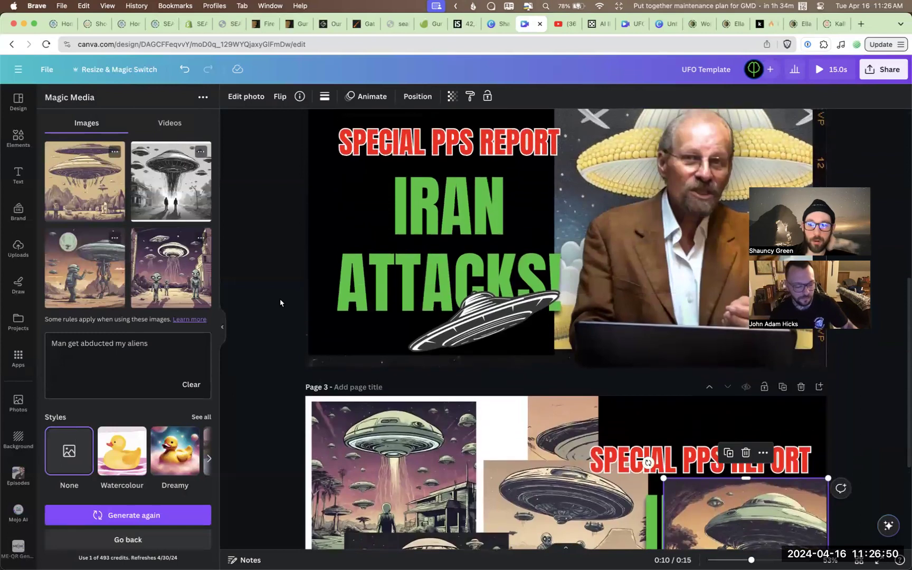
scroll(405, 402, "down", 18)
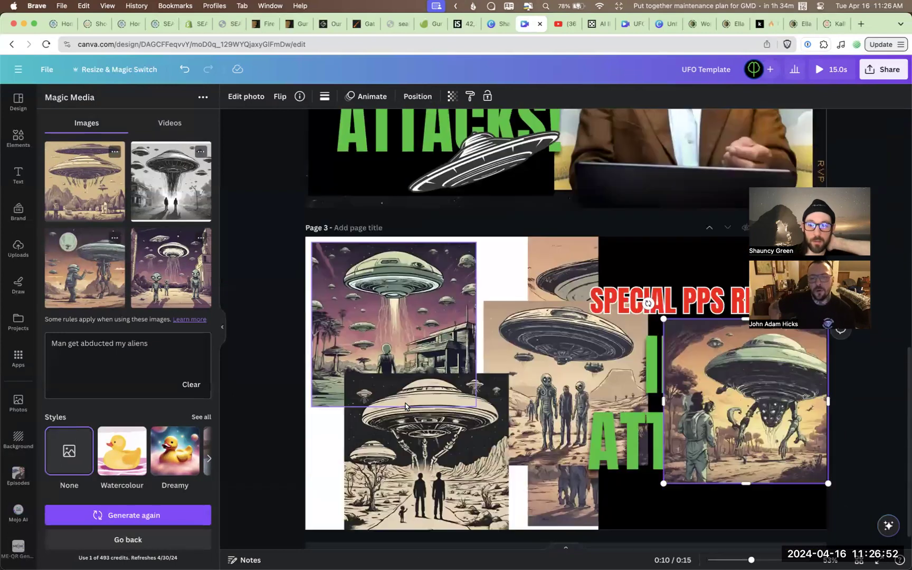
scroll(405, 403, "up", 2)
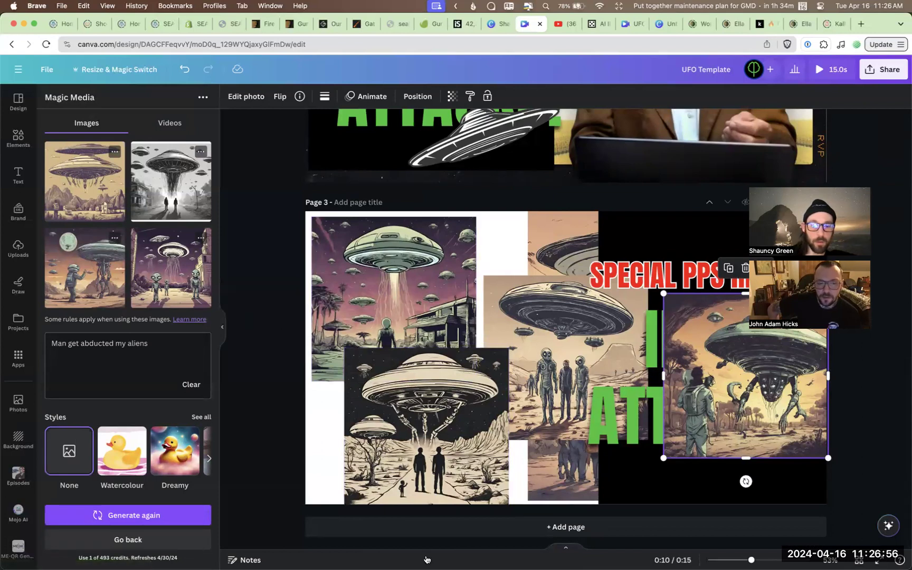
Add a blank fourth page and arrange the four latest generated UFO images on it, shifting the black-and-white one toward the page's left edge.
left_click(428, 528)
left_click_drag(171, 267, 681, 317)
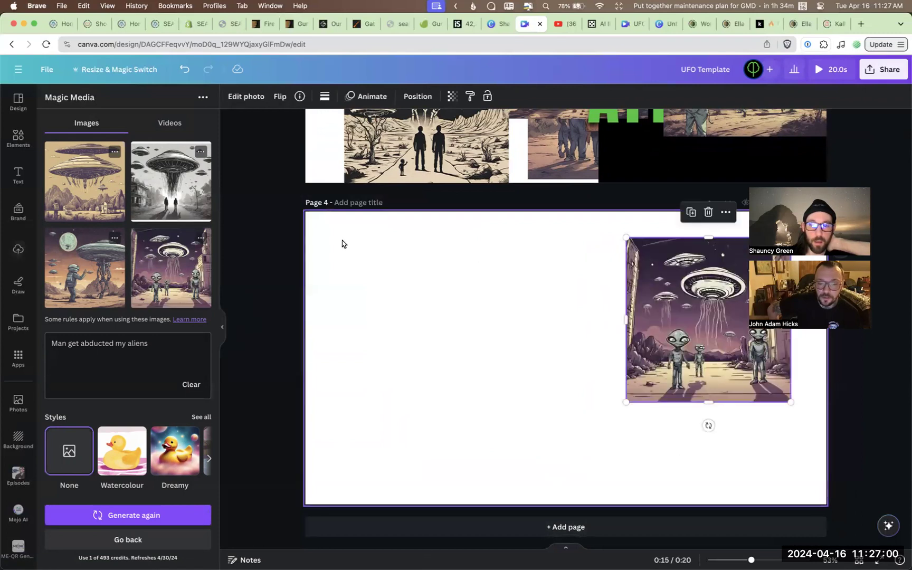
left_click_drag(155, 174, 431, 262)
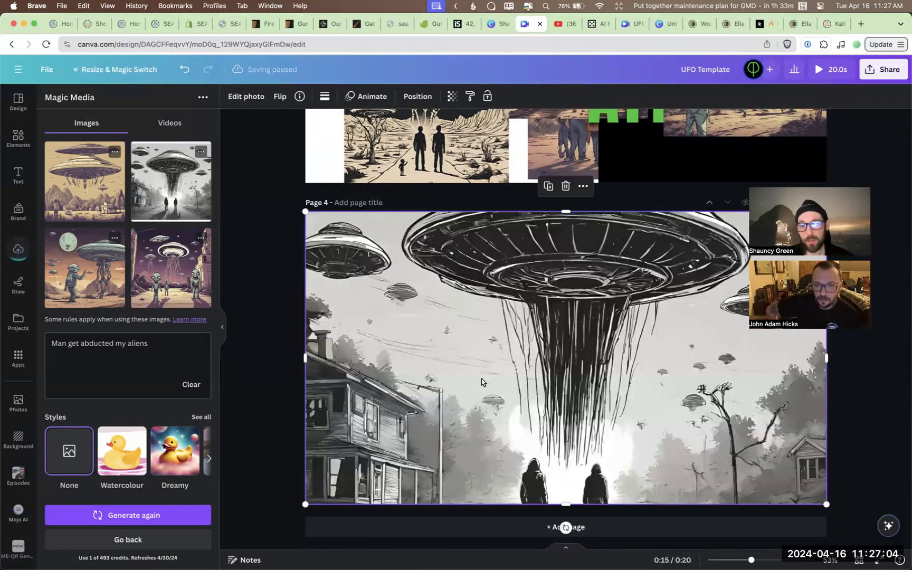
left_click_drag(549, 372, 319, 359)
left_click_drag(89, 274, 573, 317)
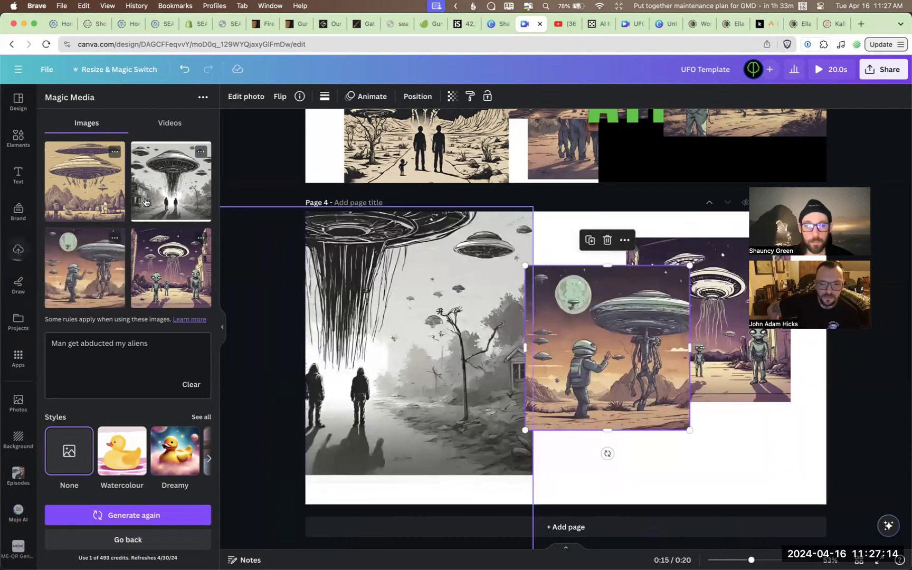
left_click_drag(89, 183, 719, 417)
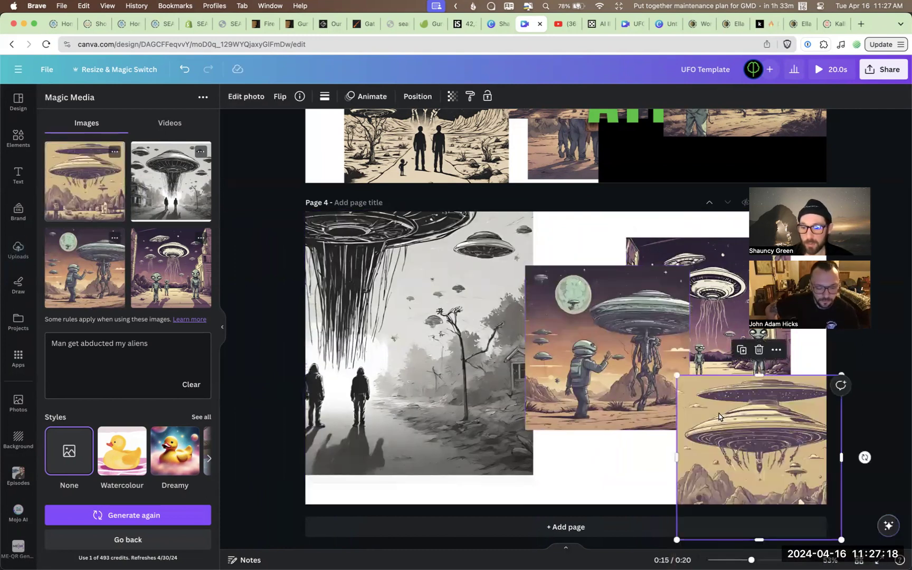
left_click(642, 459)
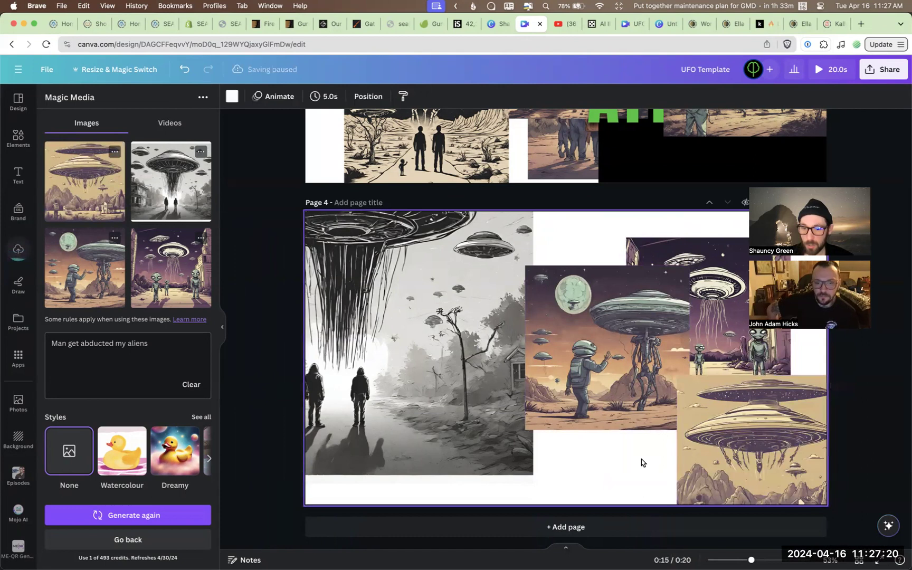